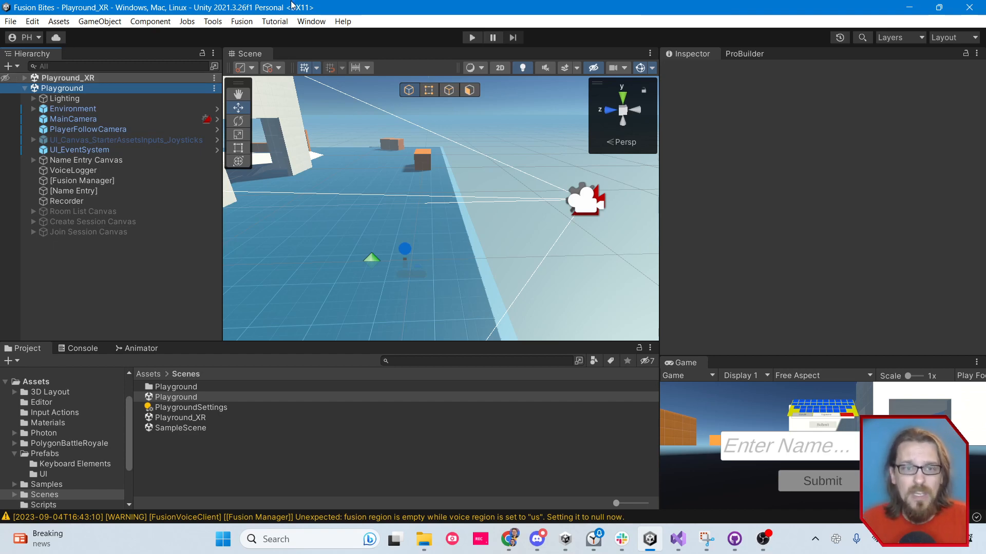
# Review the XR packages in the Unity Registry, including XR Interaction Toolkit, OpenXR Plugin and Oculus XR Plugin with their samples
pyautogui.click(311, 21)
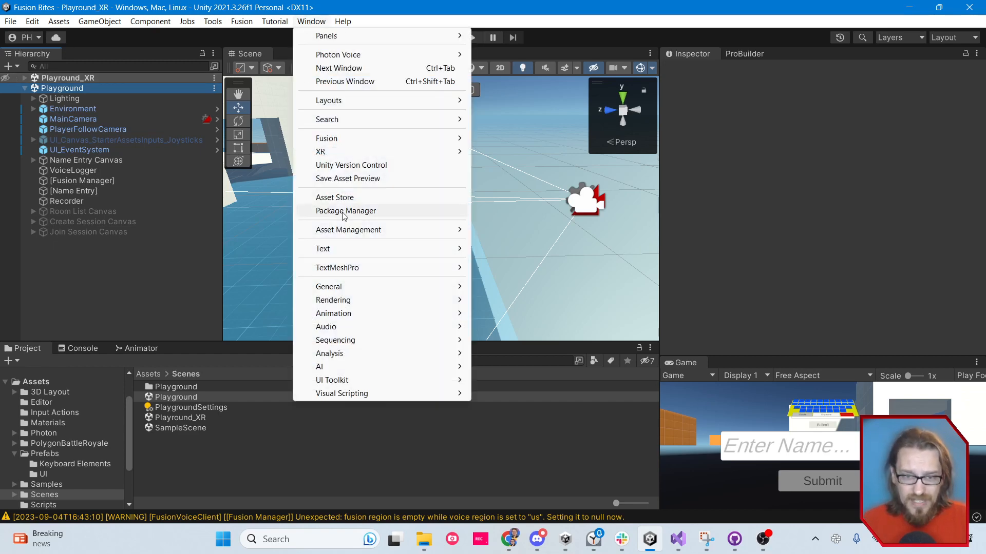
pyautogui.click(343, 213)
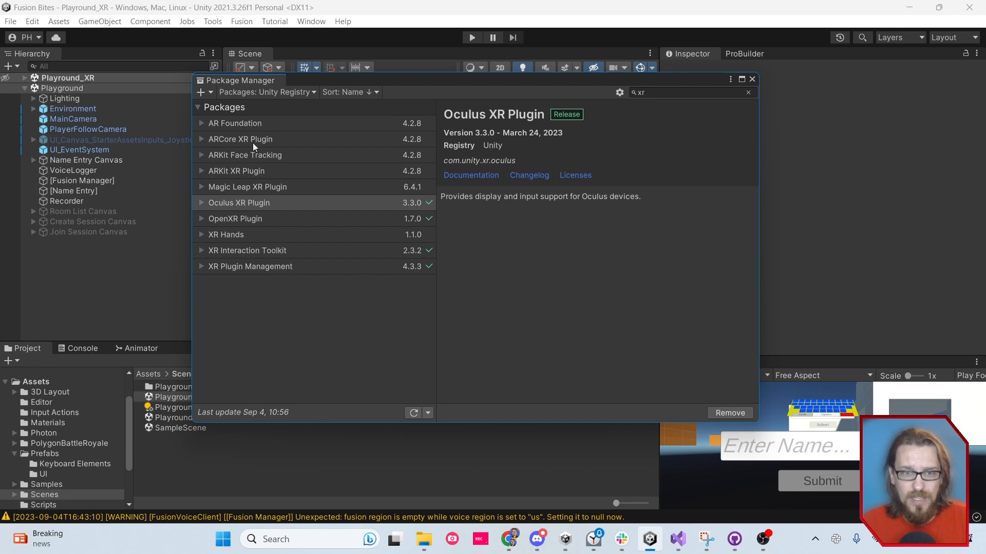
pyautogui.click(285, 92)
pyautogui.click(290, 286)
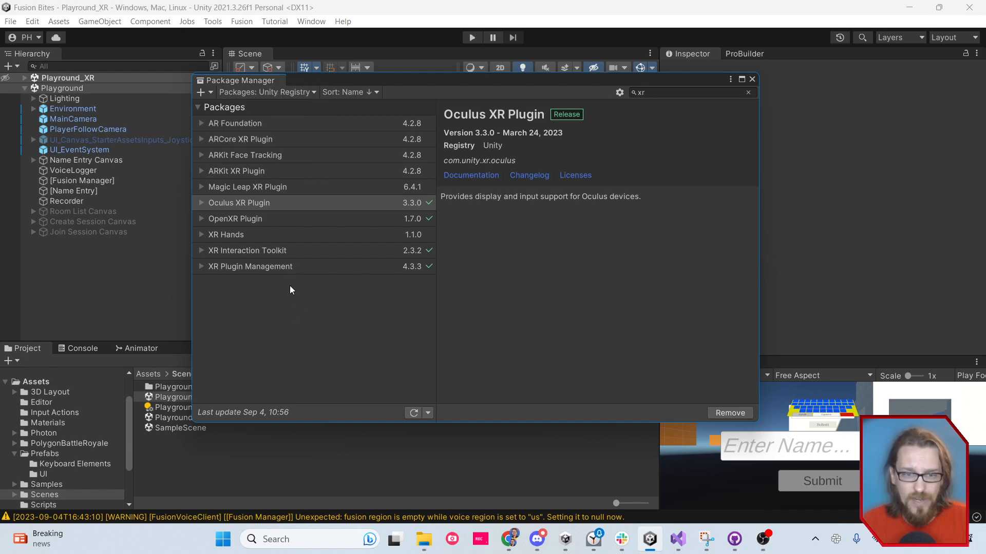
pyautogui.click(287, 265)
pyautogui.click(285, 252)
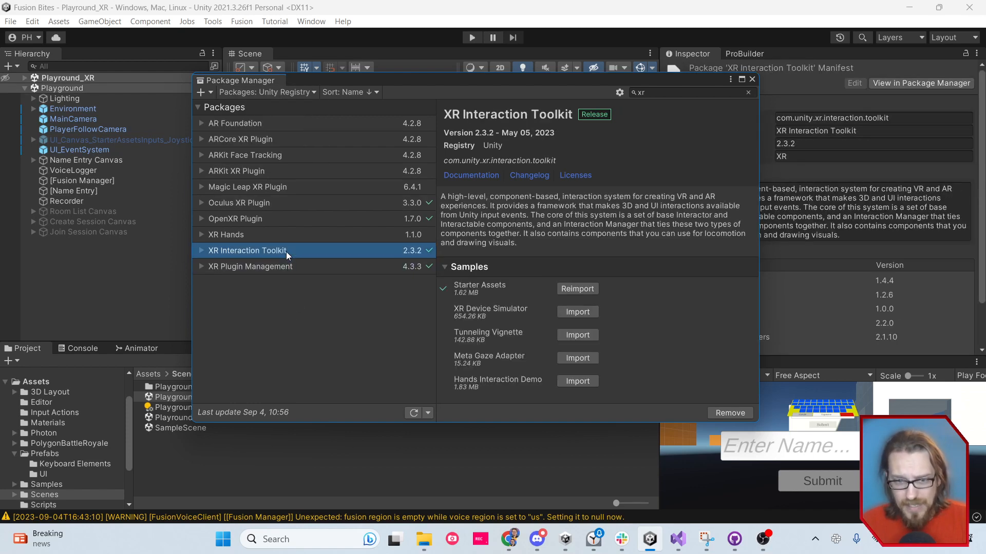
pyautogui.click(266, 218)
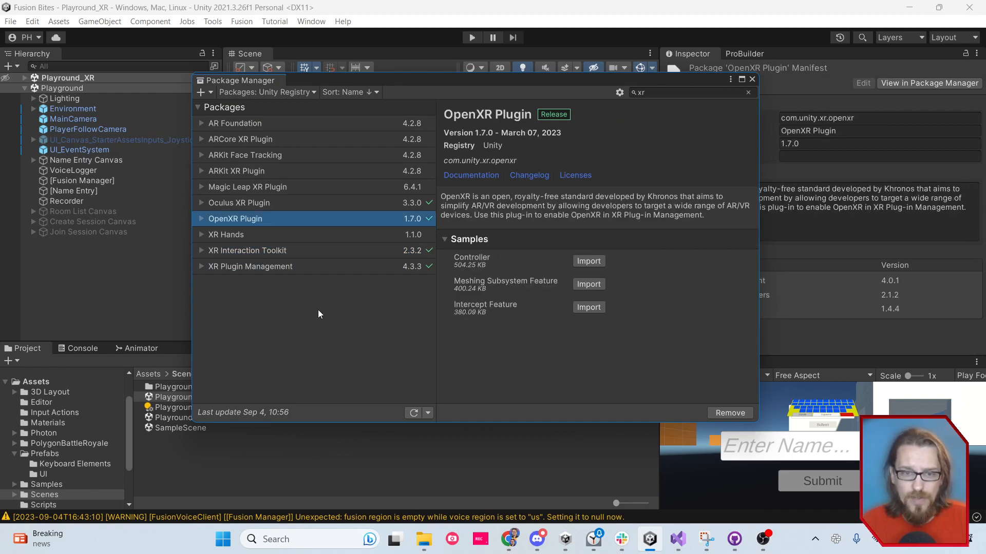
pyautogui.click(275, 203)
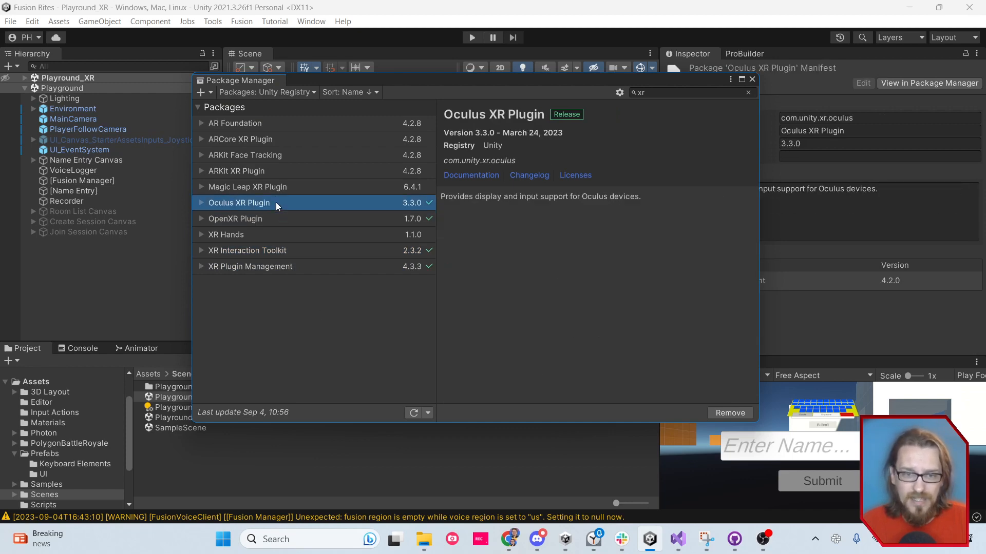
pyautogui.click(204, 249)
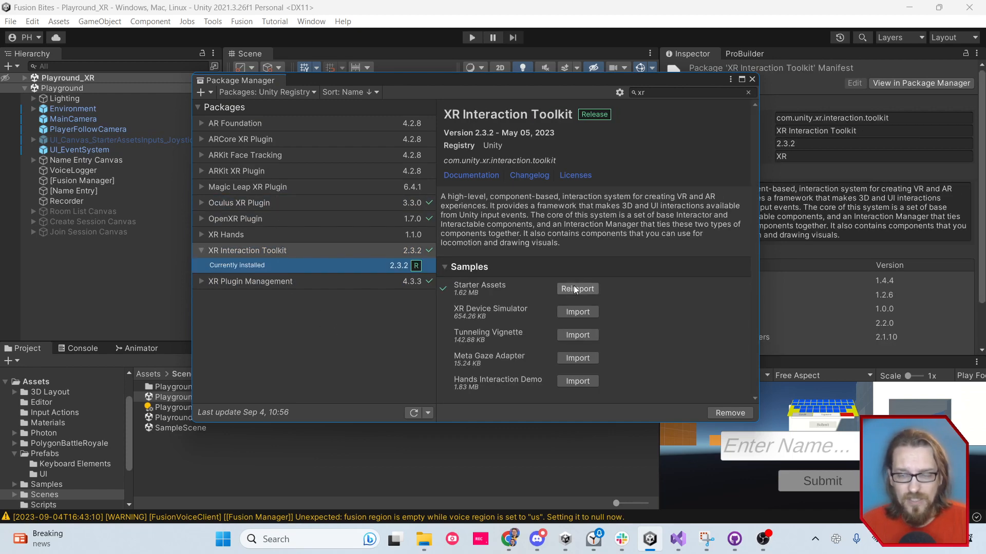
pyautogui.click(752, 80)
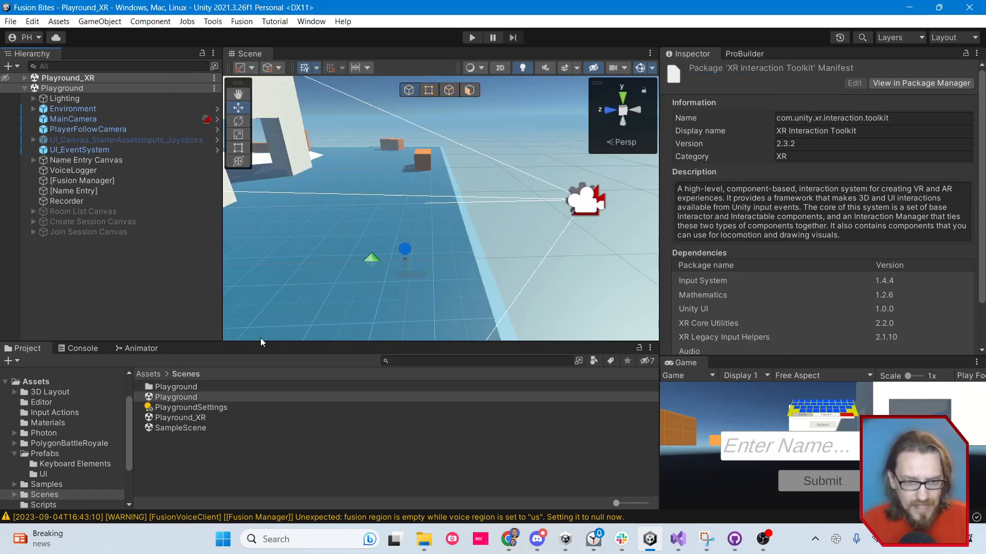
# Search the project assets for "lef" and examine the XRI Default Left Controller and XRI Default Right Controller presets
pyautogui.moveTo(260, 342); pyautogui.dragTo(284, 189)
pyautogui.click(43, 403)
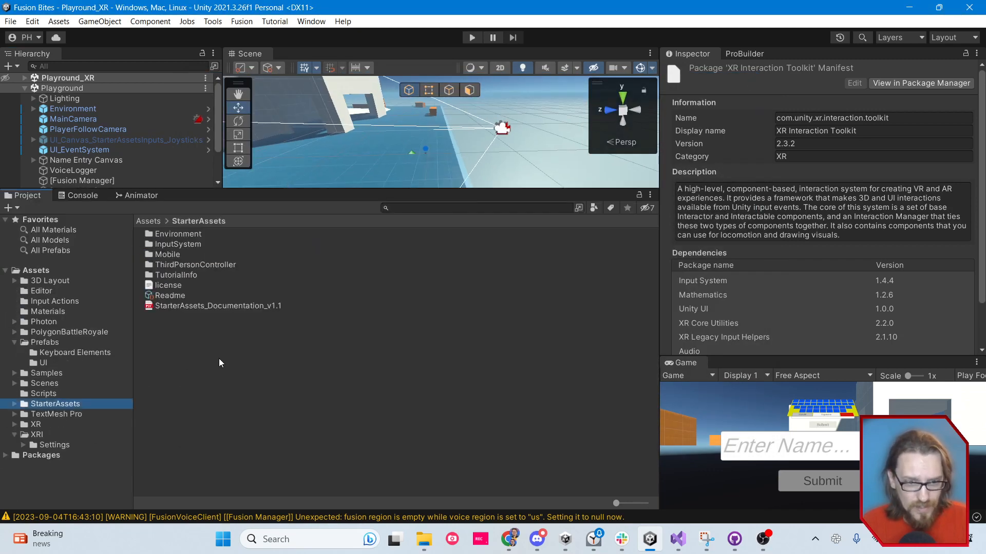
pyautogui.doubleClick(174, 245)
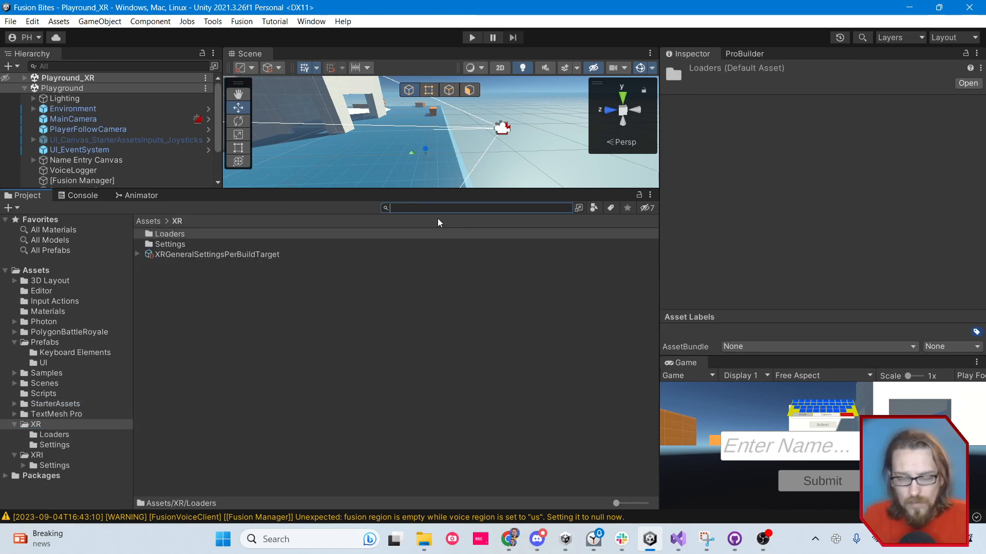
pyautogui.write('lef')
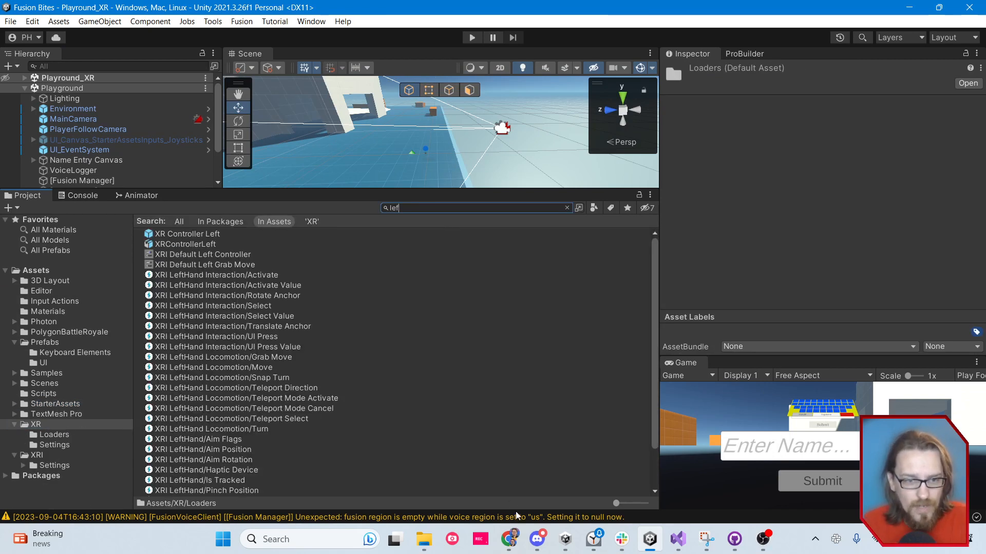
pyautogui.click(263, 265)
pyautogui.click(249, 254)
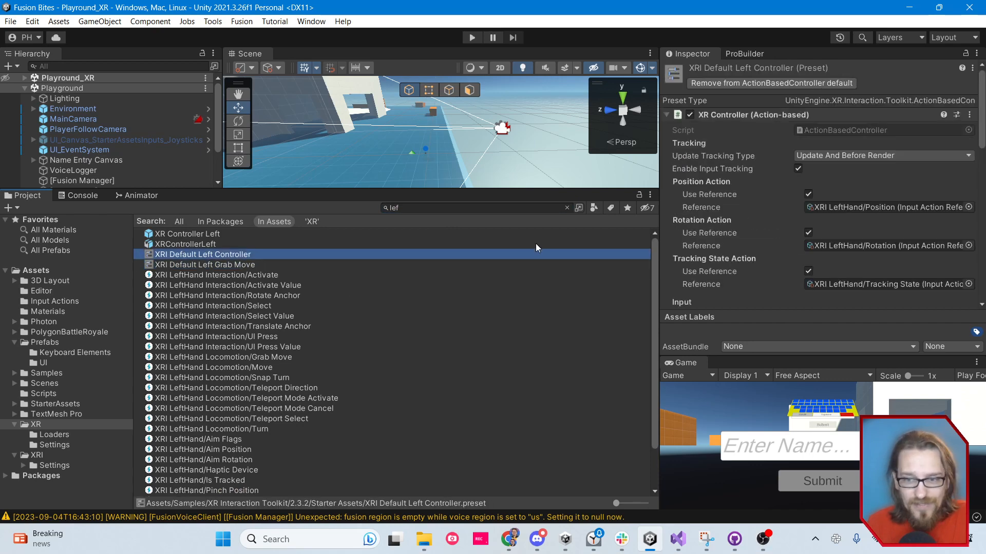
pyautogui.click(567, 208)
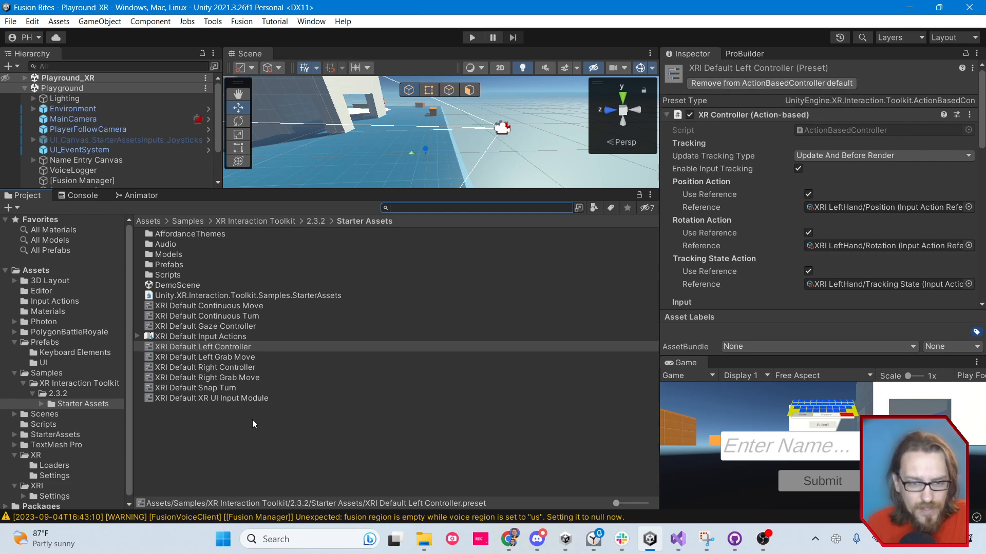
pyautogui.click(241, 367)
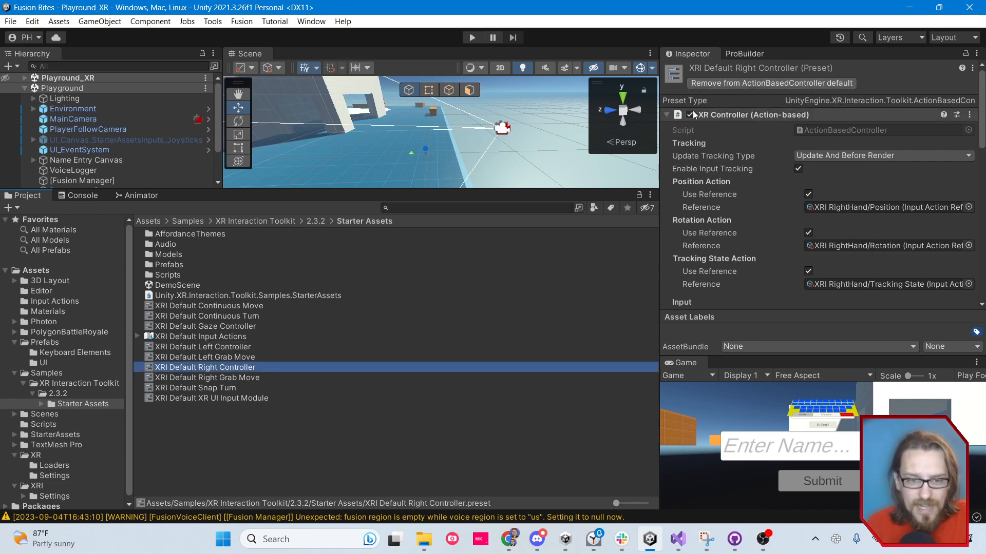
pyautogui.moveTo(476, 191); pyautogui.dragTo(484, 350)
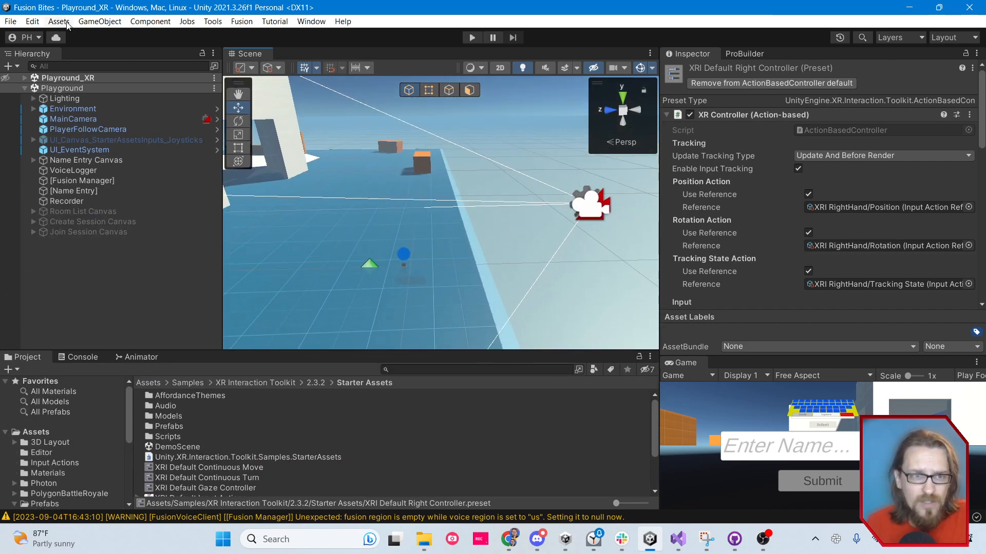
# Check the Right and Left filters of the ActionBasedController default presets in the project's Preset Manager
pyautogui.click(32, 21)
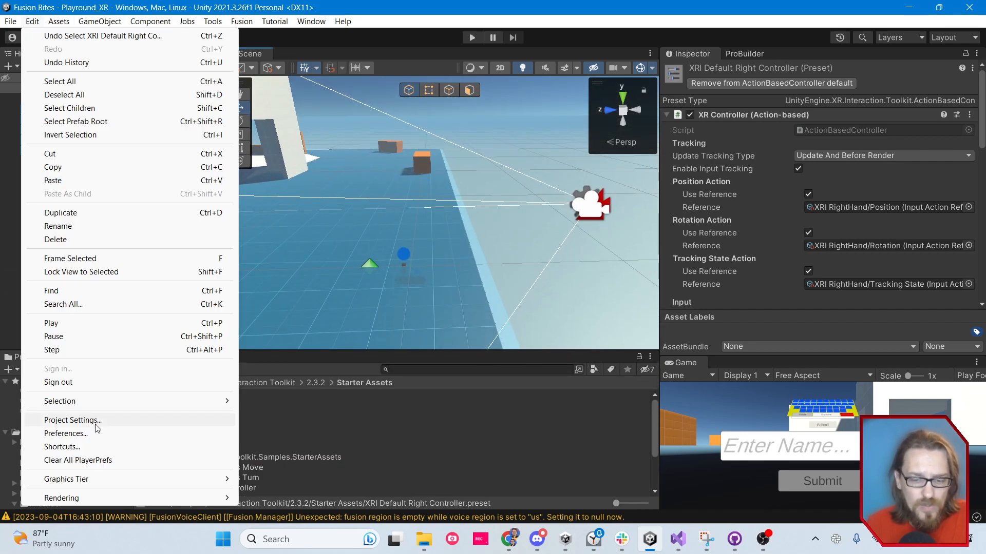
pyautogui.click(72, 420)
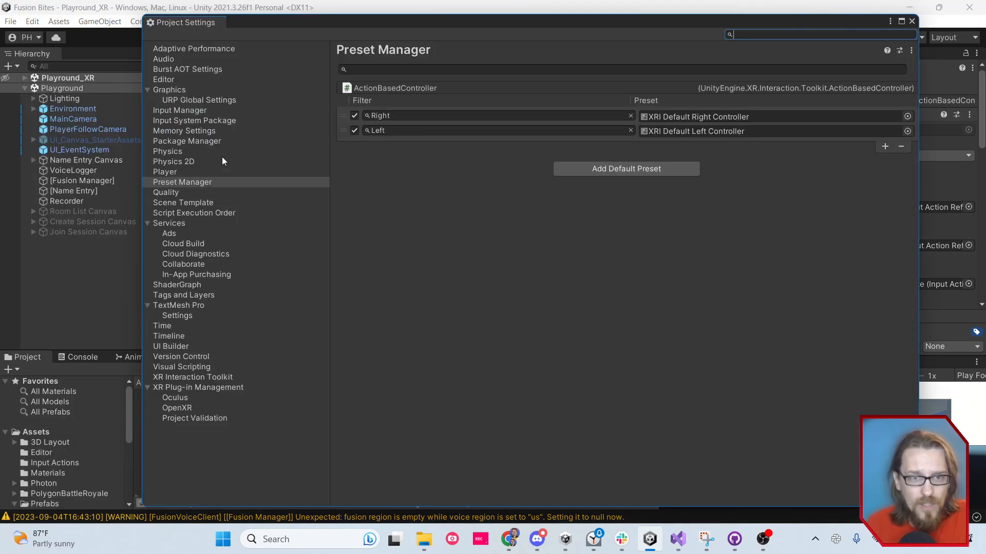
pyautogui.click(186, 183)
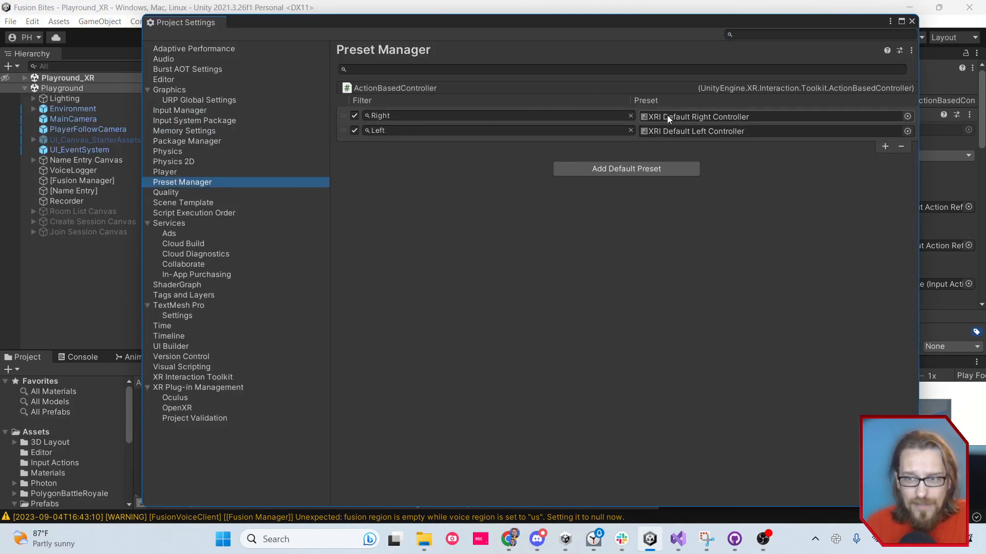
pyautogui.click(378, 116)
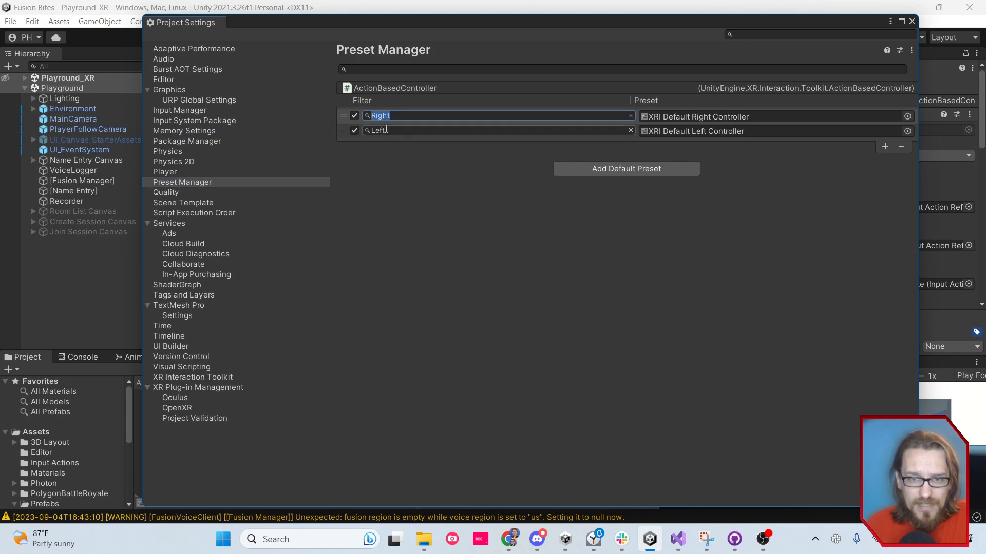
pyautogui.click(384, 130)
pyautogui.click(911, 22)
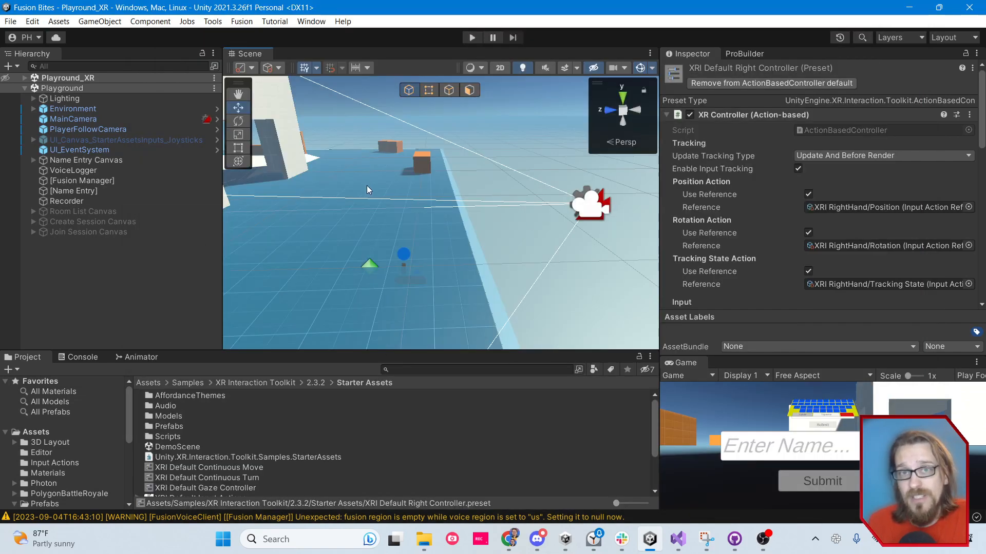
# Examine the Playground scene's MainCamera, PlayerFollowCamera, joystick canvas, UI_EventSystem and Name Entry Canvas components
pyautogui.click(8, 23)
pyautogui.click(107, 288)
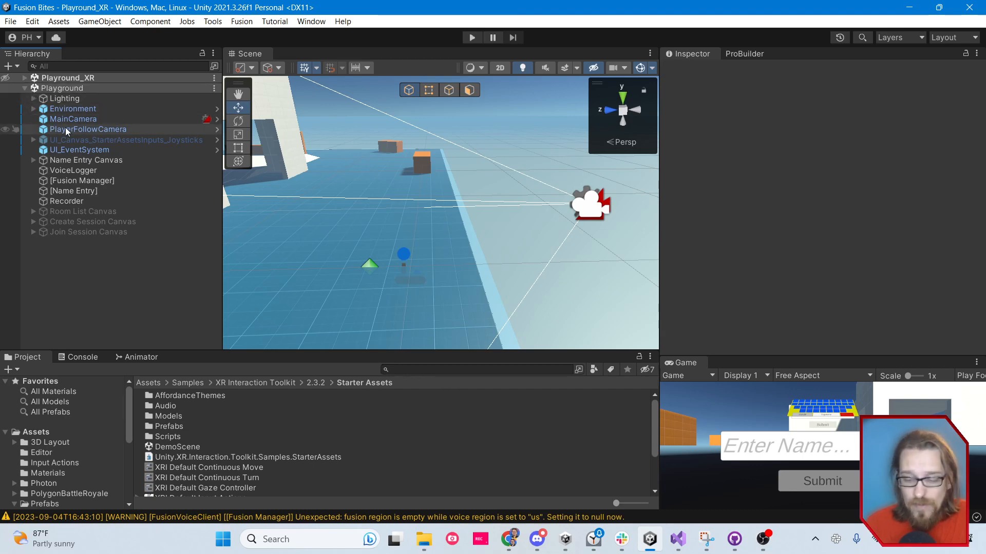
pyautogui.click(79, 121)
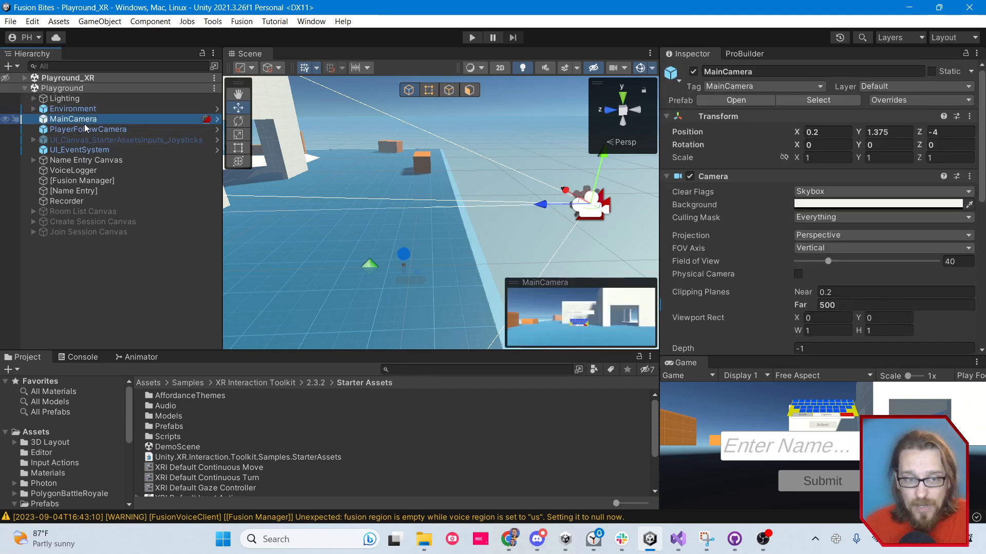
pyautogui.click(90, 131)
pyautogui.click(93, 141)
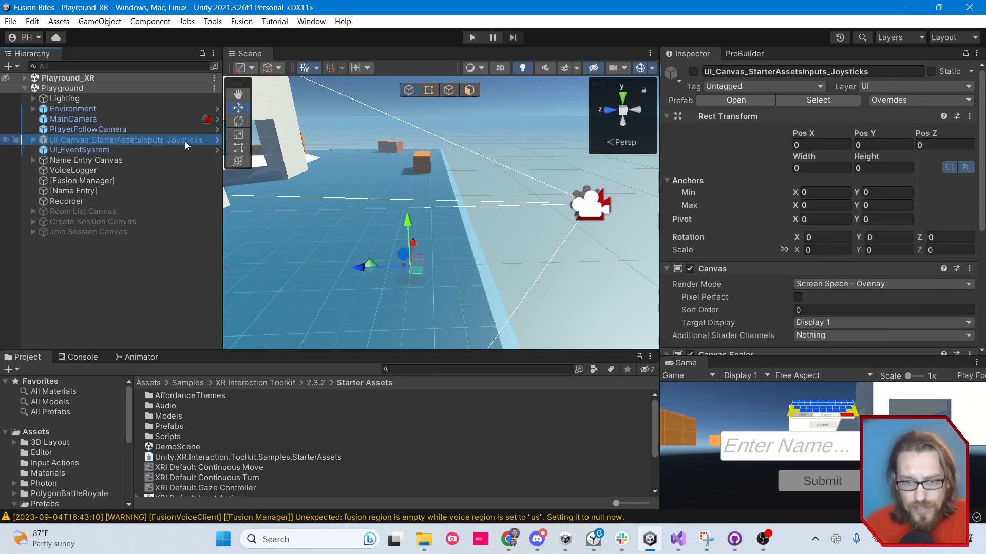
pyautogui.click(88, 151)
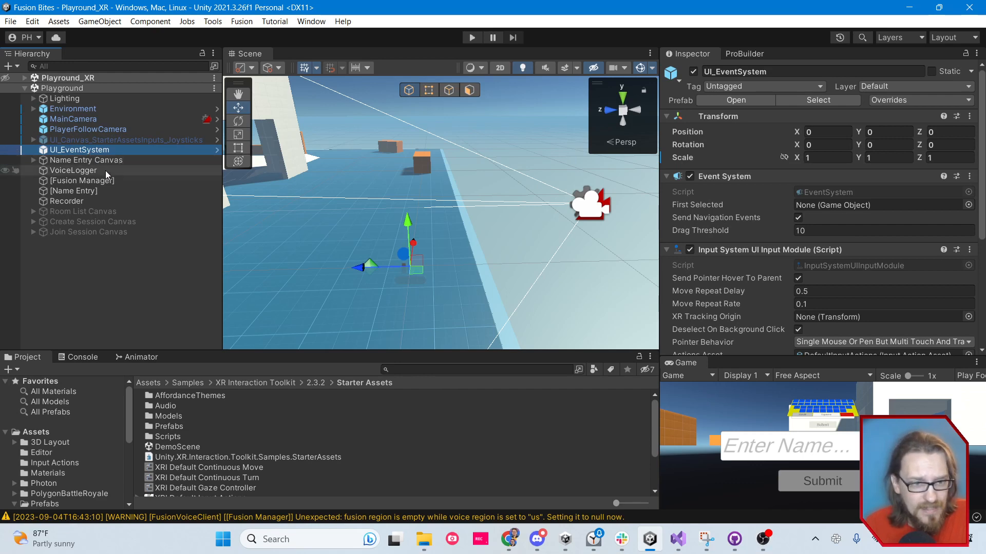
pyautogui.click(113, 275)
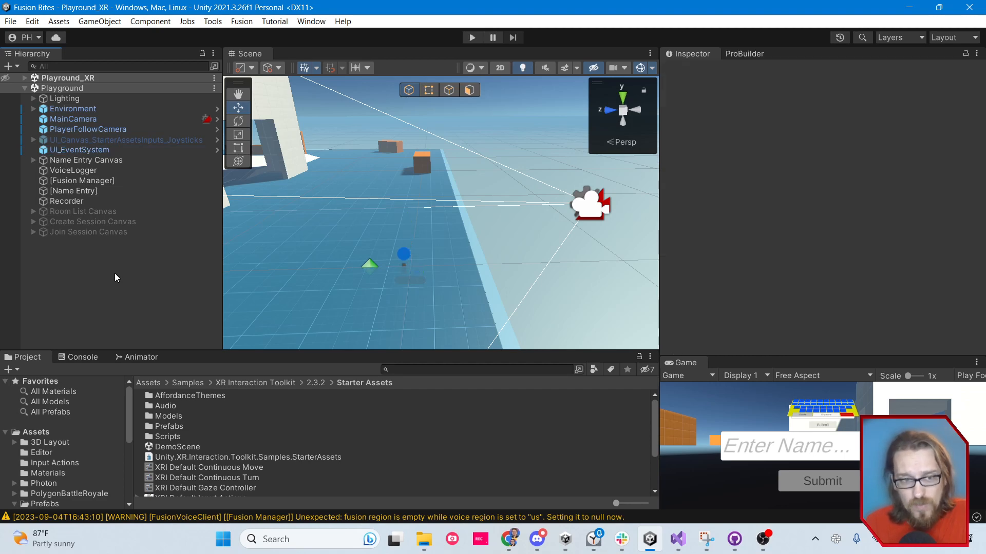
pyautogui.click(81, 162)
pyautogui.scroll(-3, 837, 241)
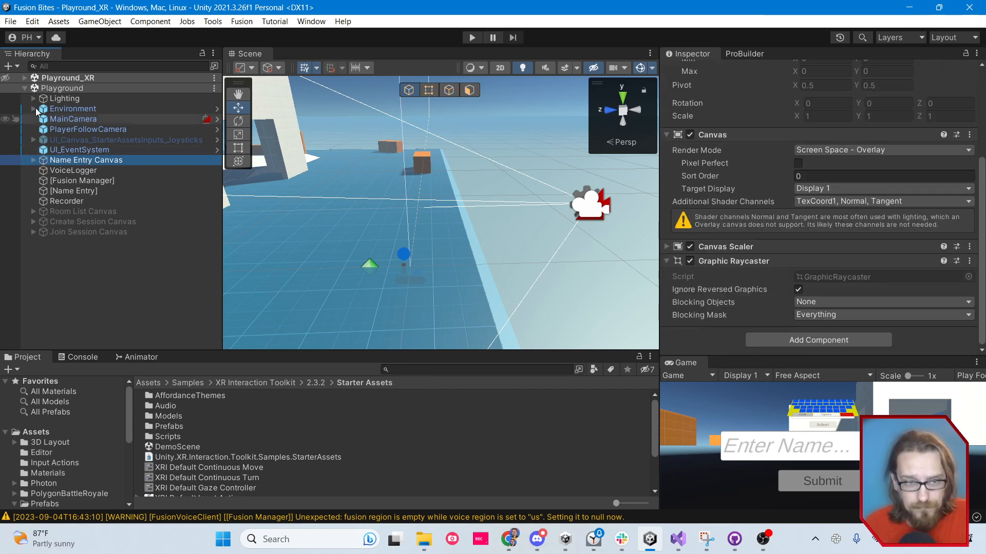
# Remove the Playground scene from the hierarchy and examine the Name Entry Canvas in the Playround_XR scene
pyautogui.click(49, 89)
pyautogui.rightClick(49, 89)
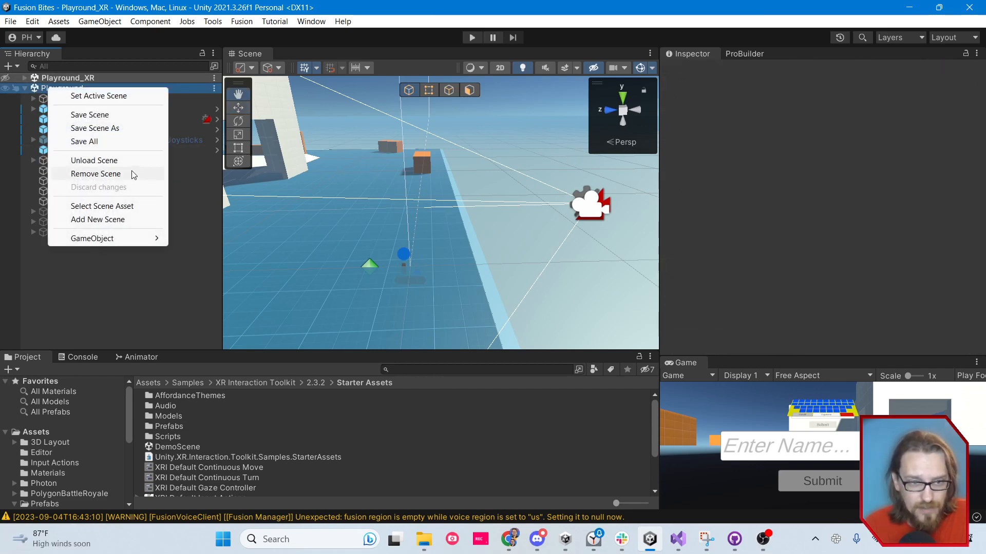
pyautogui.click(133, 173)
pyautogui.click(24, 78)
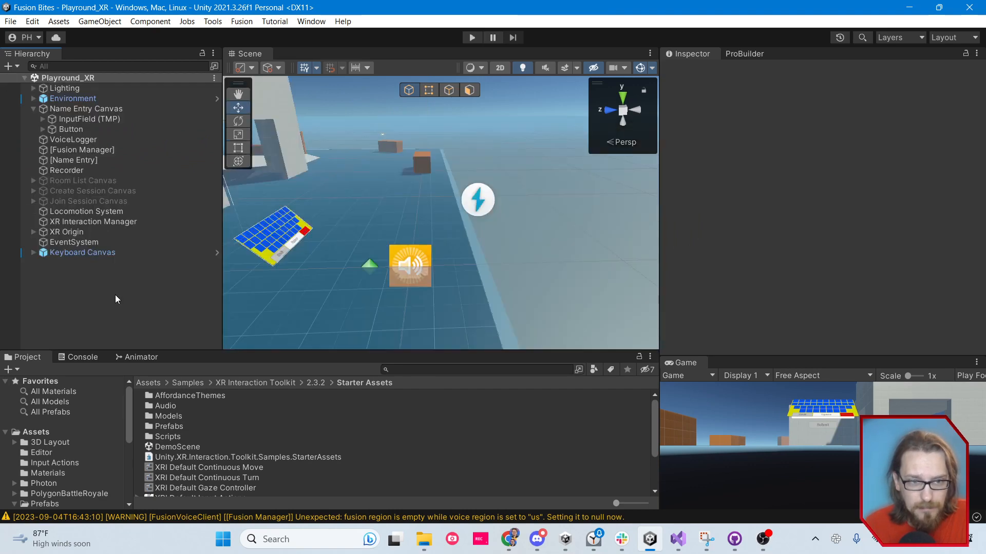
pyautogui.click(114, 110)
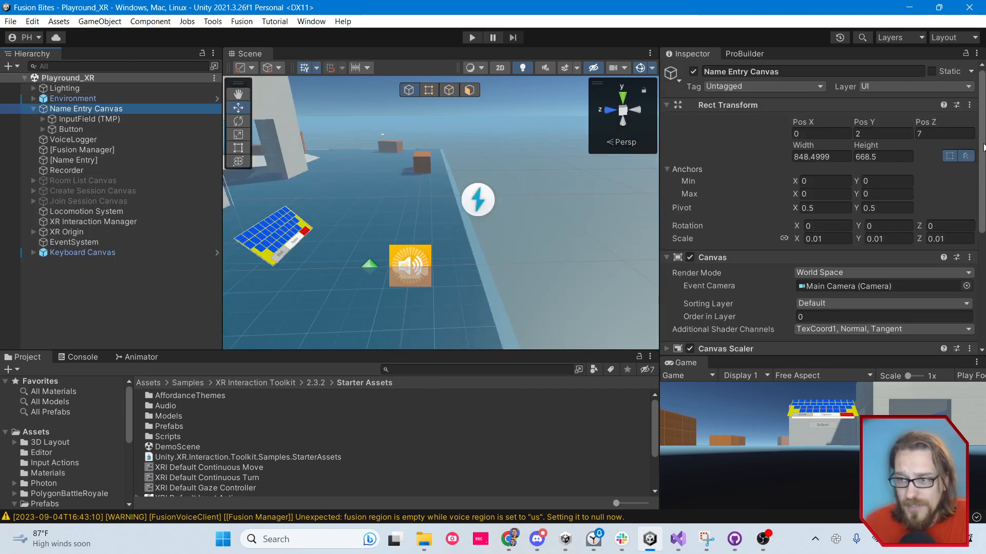
pyautogui.click(33, 108)
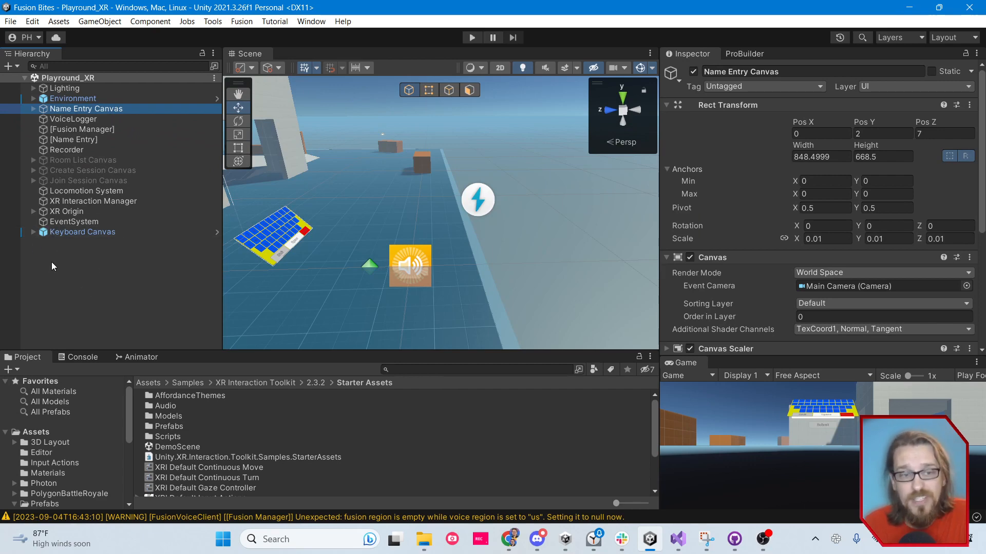
# Add an XR UI Canvas to the Playround_XR scene to examine its Tracked Device Graphic Raycaster, and delete that canvas again
pyautogui.rightClick(60, 251)
pyautogui.moveTo(179, 463)
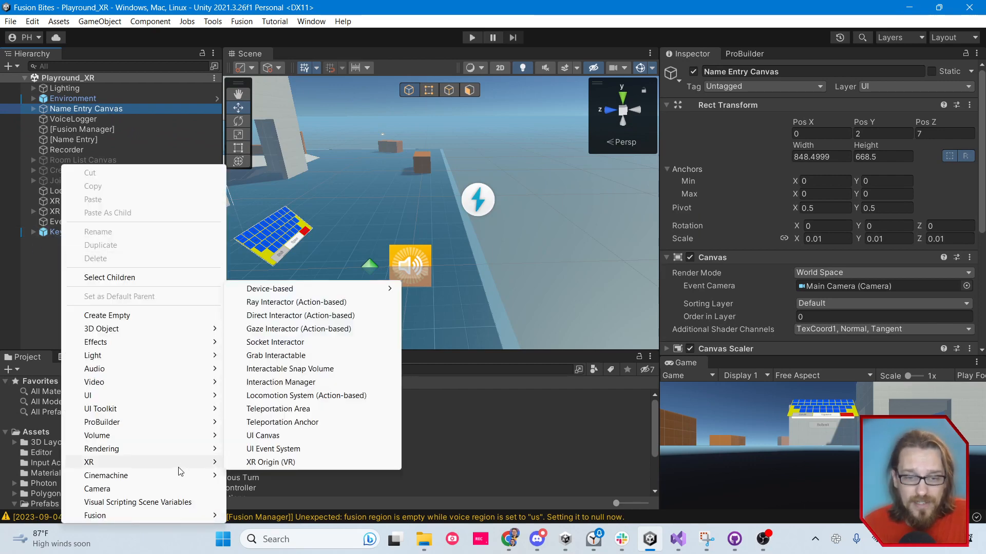
pyautogui.click(289, 440)
pyautogui.scroll(-1, 982, 151)
pyautogui.scroll(-2, 982, 152)
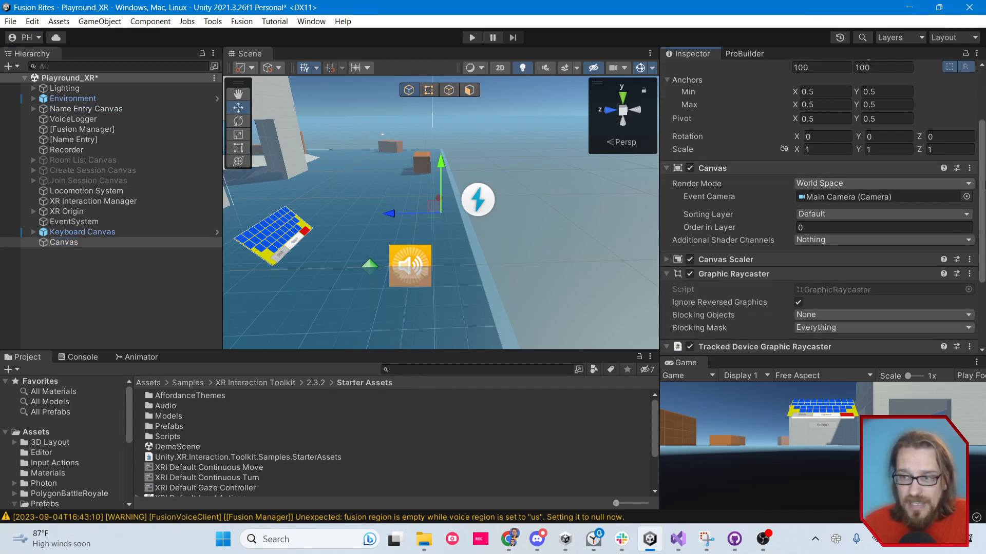
pyautogui.scroll(-3, 821, 215)
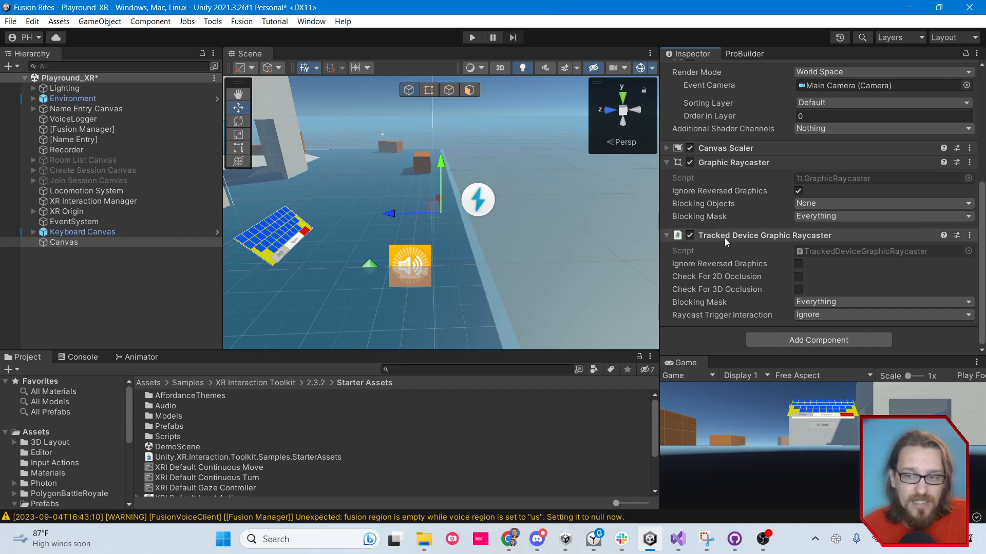
pyautogui.click(43, 243)
pyautogui.press('Delete')
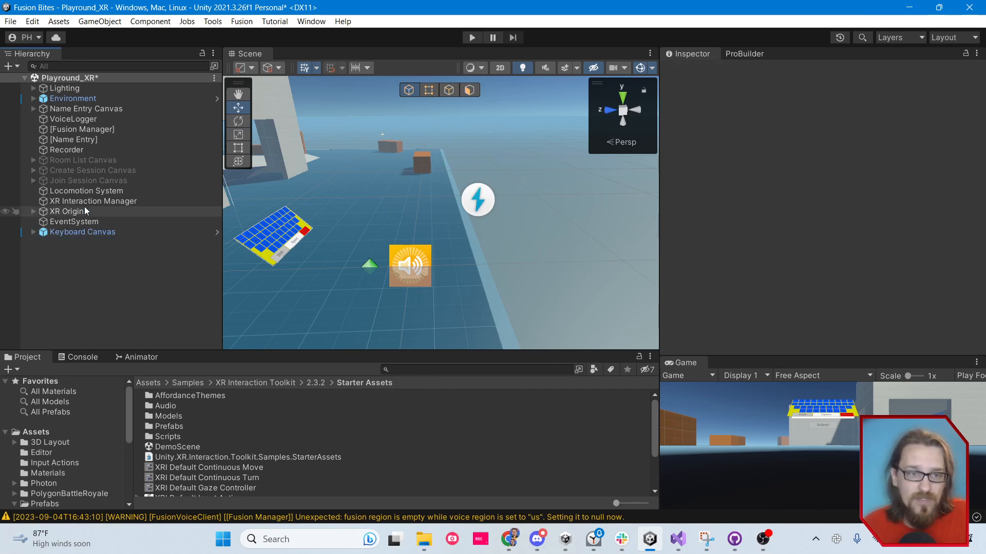
# Examine the XR Origin's child objects and the XR object creation options, including XR Origin (VR), without adding anything
pyautogui.click(79, 110)
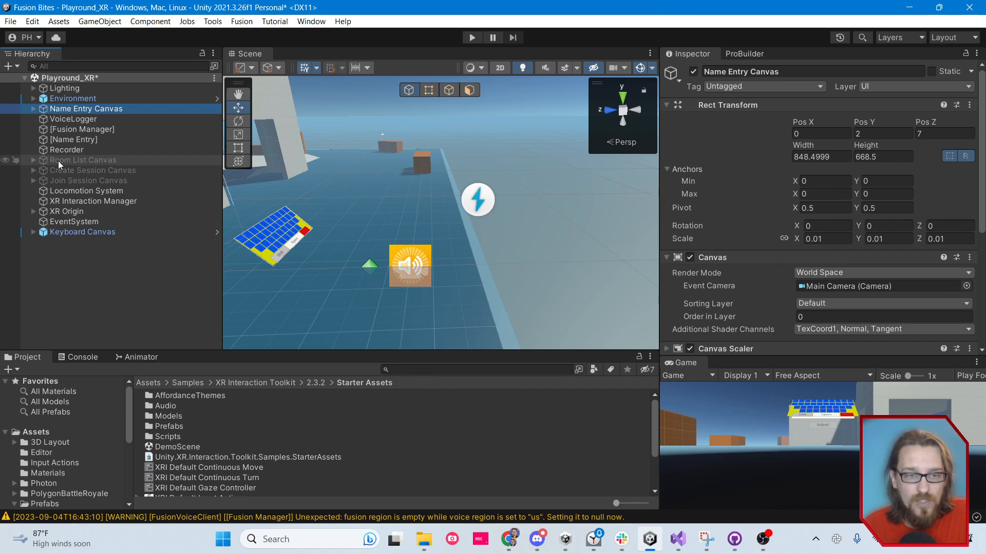
pyautogui.click(34, 212)
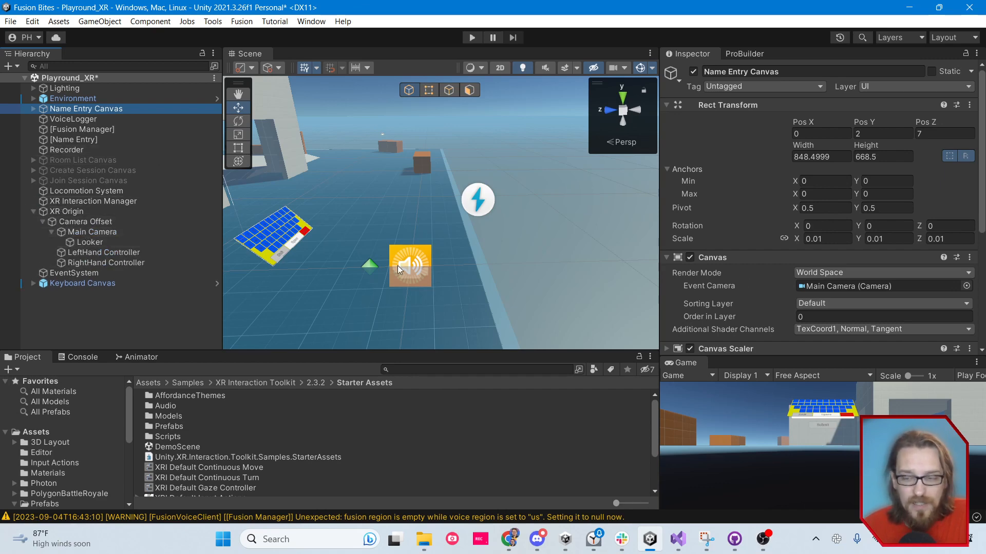
pyautogui.click(34, 211)
pyautogui.rightClick(71, 272)
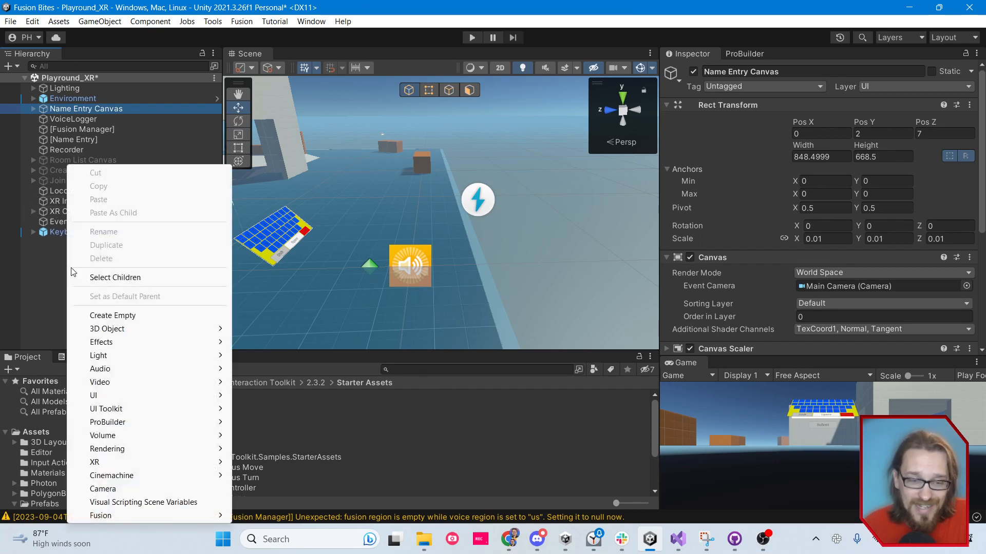
pyautogui.moveTo(132, 462)
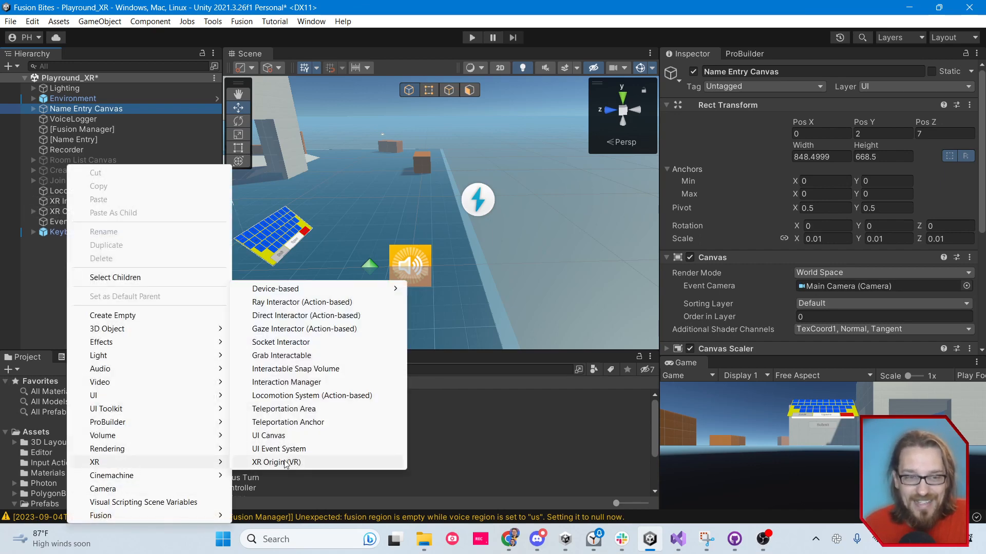
pyautogui.click(27, 315)
# Check the Main Camera under the XR Origin and the Name Entry Canvas's Render Mode and Event Camera assignment
pyautogui.click(33, 211)
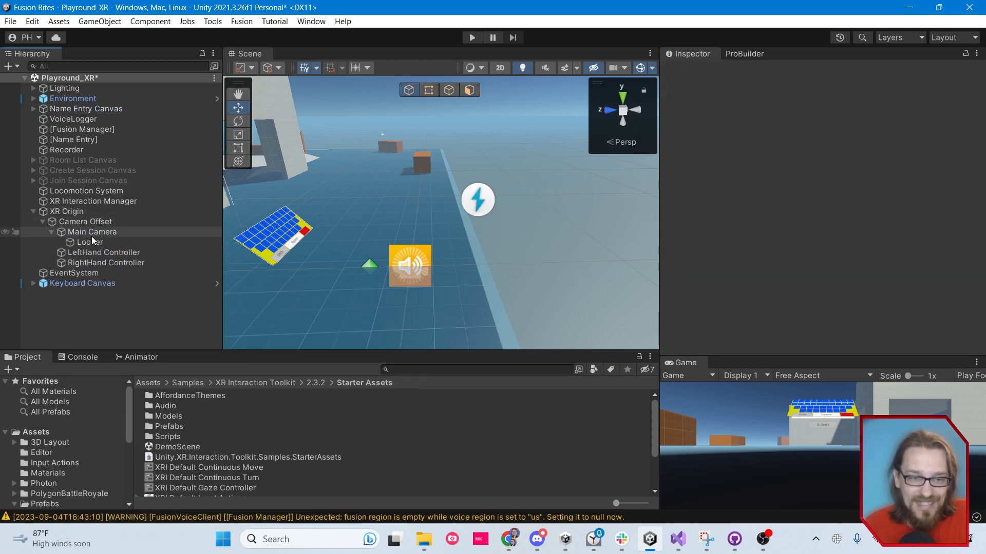
pyautogui.click(84, 232)
pyautogui.click(77, 109)
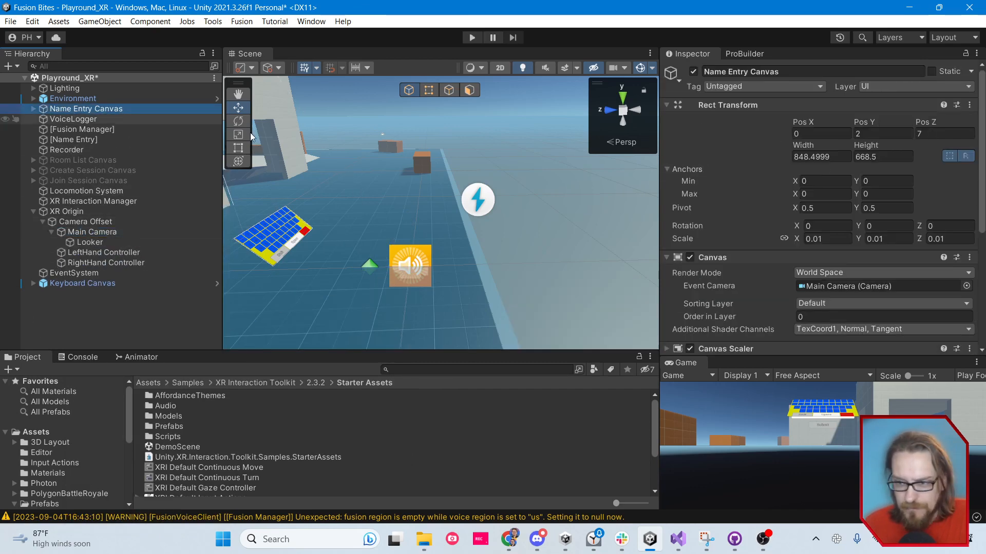
pyautogui.moveTo(983, 171); pyautogui.dragTo(983, 173)
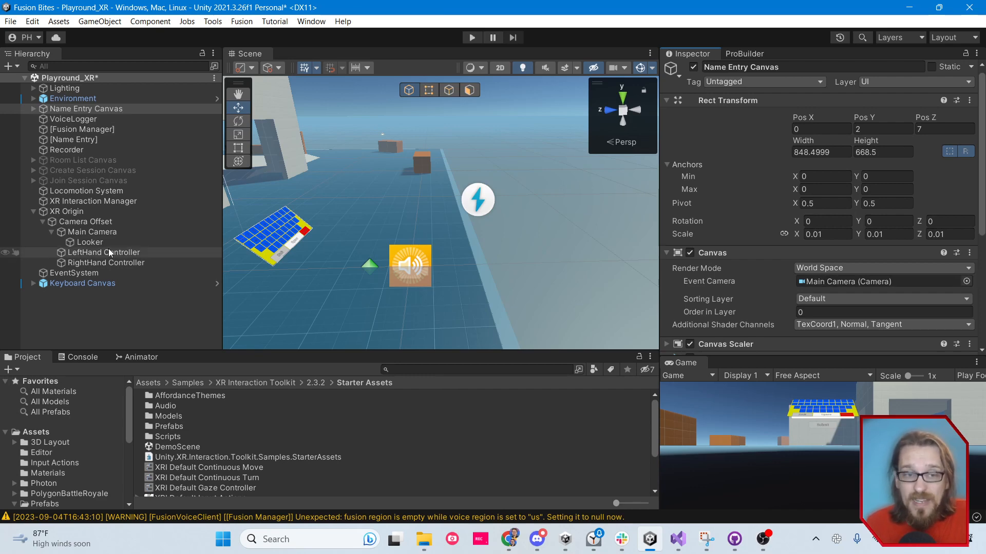
# Compare the Room List, Join Session and Name Entry canvases' scale, Canvas settings and Tracked Device Graphic Raycaster
pyautogui.click(100, 162)
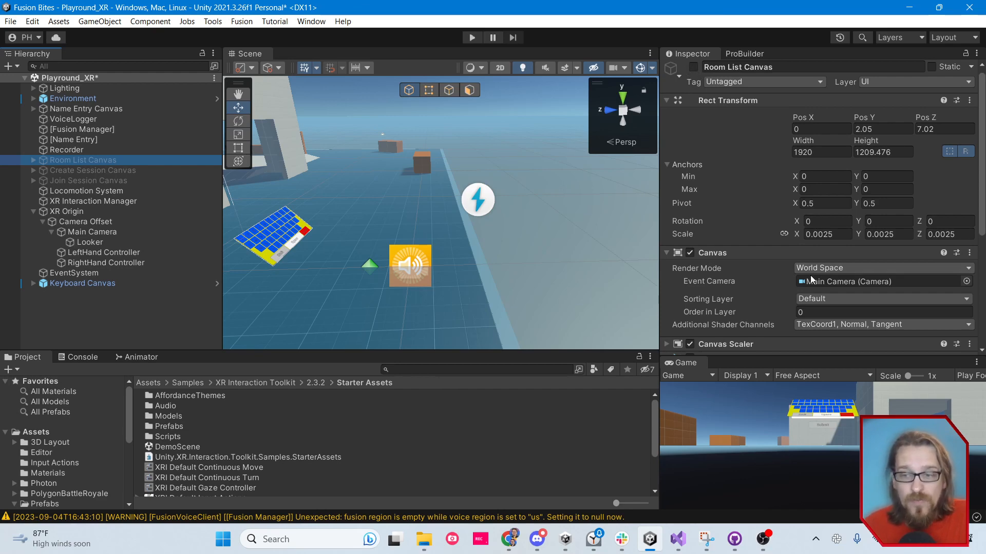
pyautogui.scroll(-5, 778, 250)
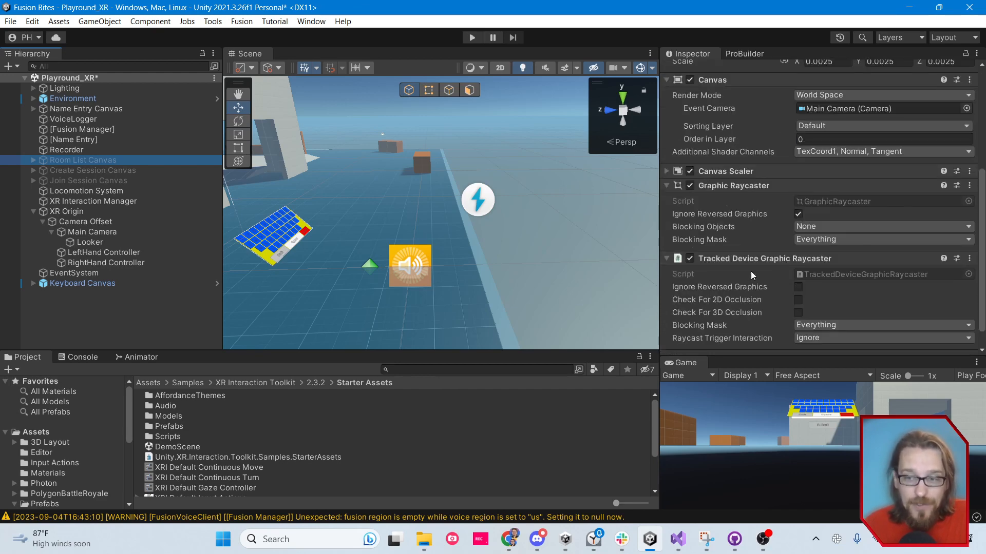
pyautogui.scroll(5, 759, 269)
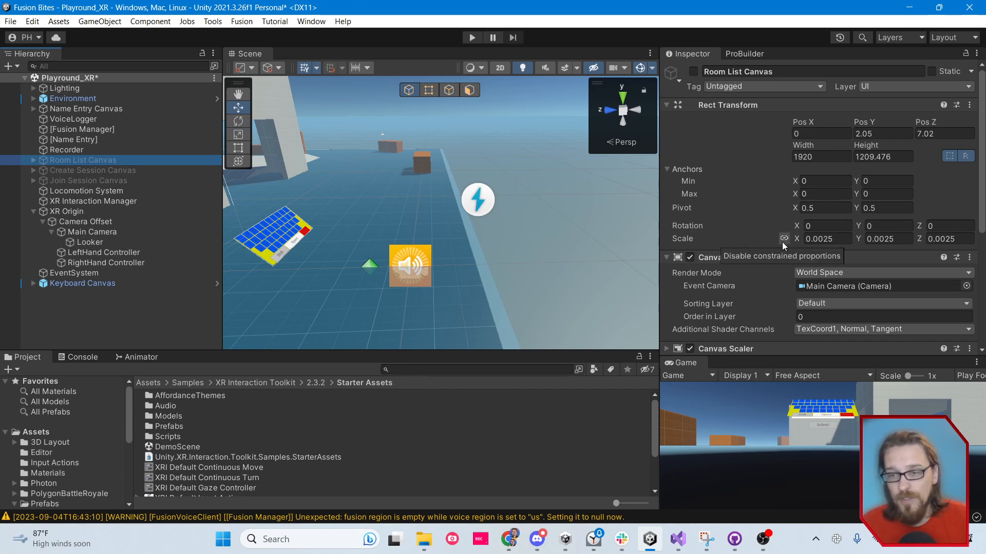
pyautogui.doubleClick(815, 239)
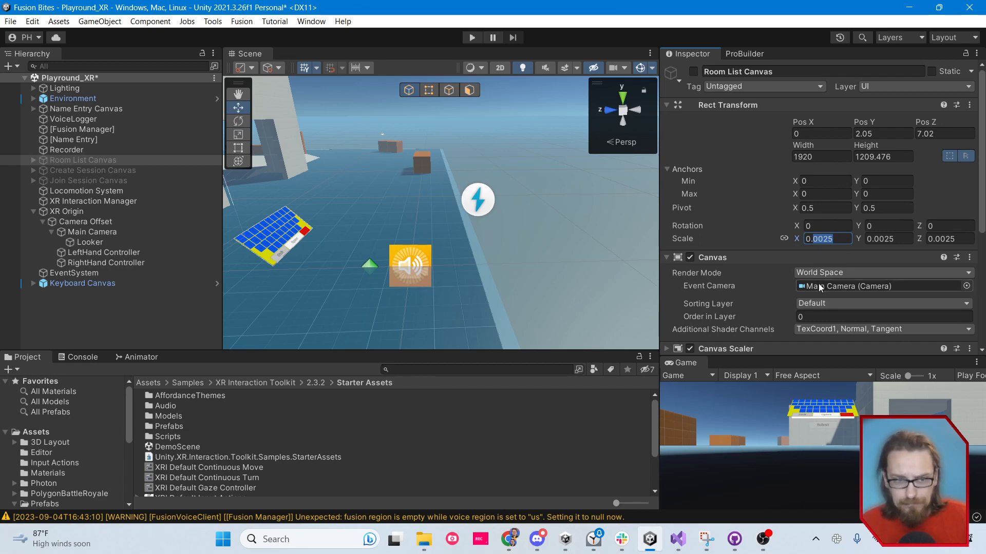
pyautogui.click(103, 180)
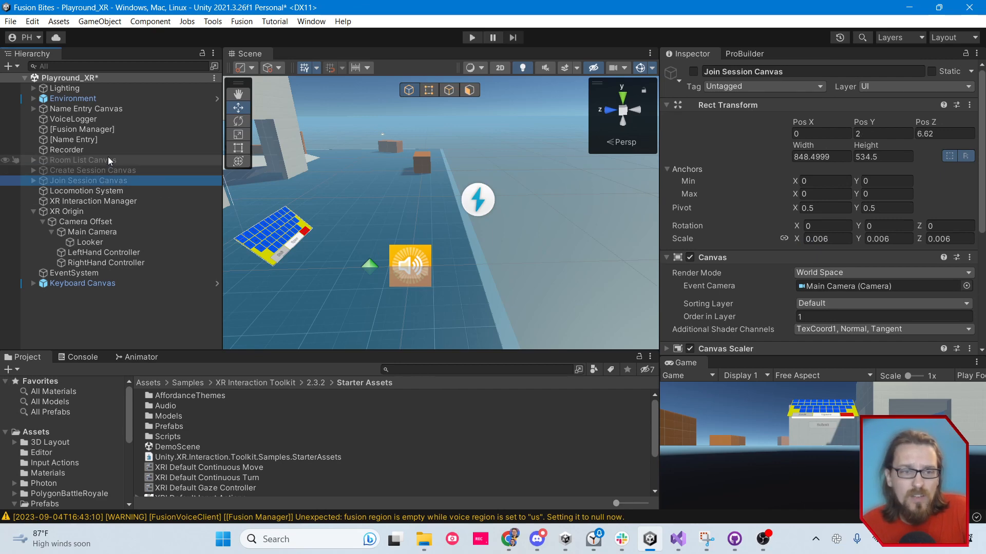
pyautogui.click(74, 111)
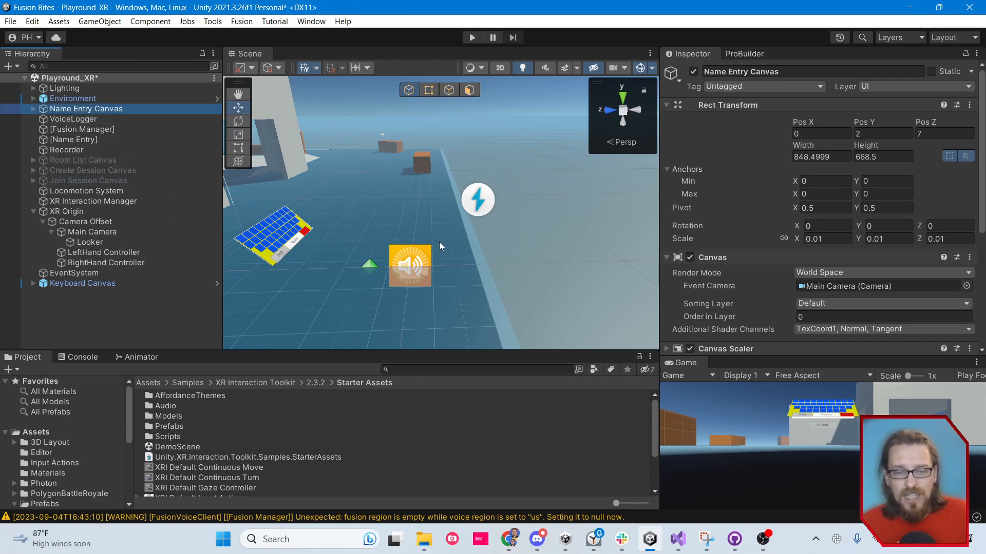
pyautogui.moveTo(439, 241); pyautogui.dragTo(513, 308, button='right')
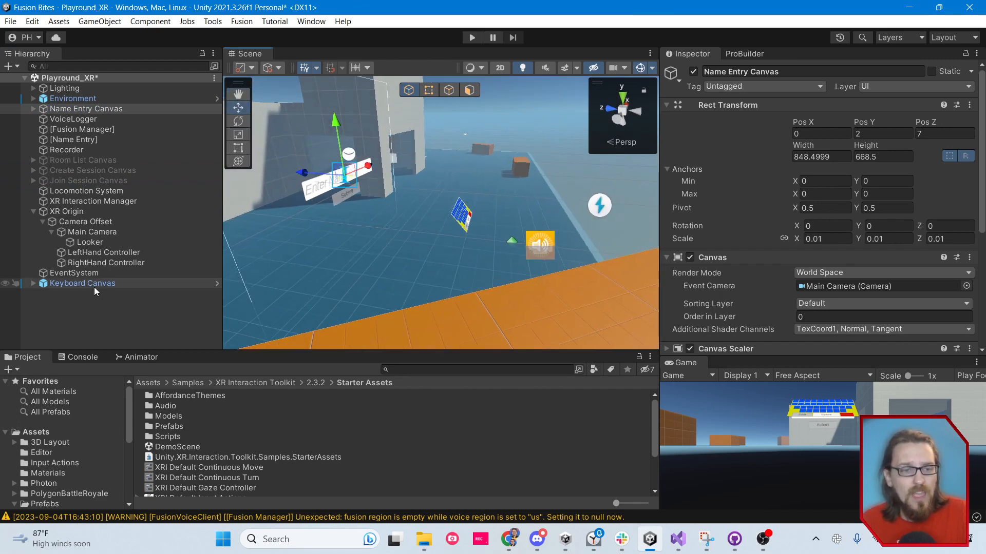
# Examine the XR Origin component and its available Tracking Origin Mode options, keeping Floor
pyautogui.click(32, 211)
pyautogui.click(53, 211)
pyautogui.moveTo(461, 249); pyautogui.dragTo(489, 266, button='right')
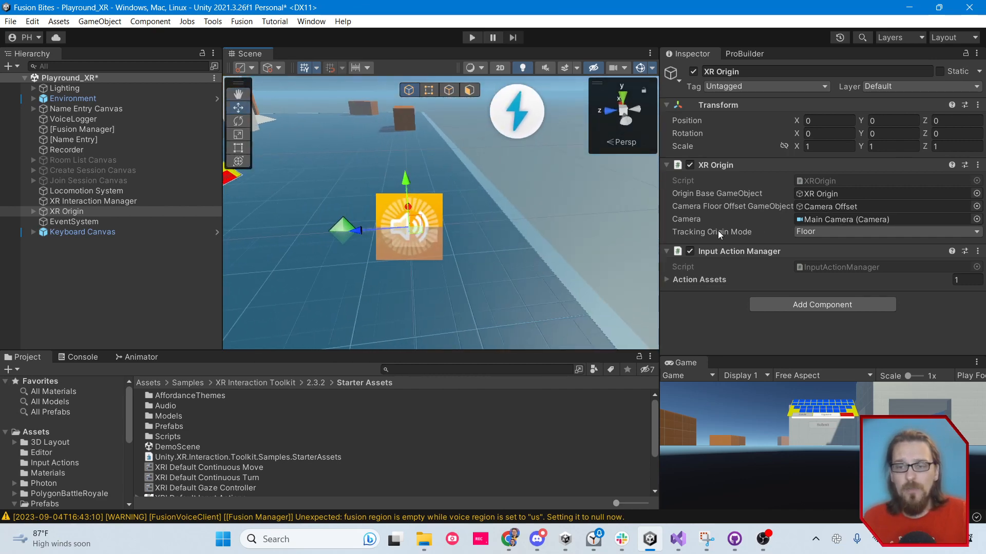
pyautogui.click(813, 232)
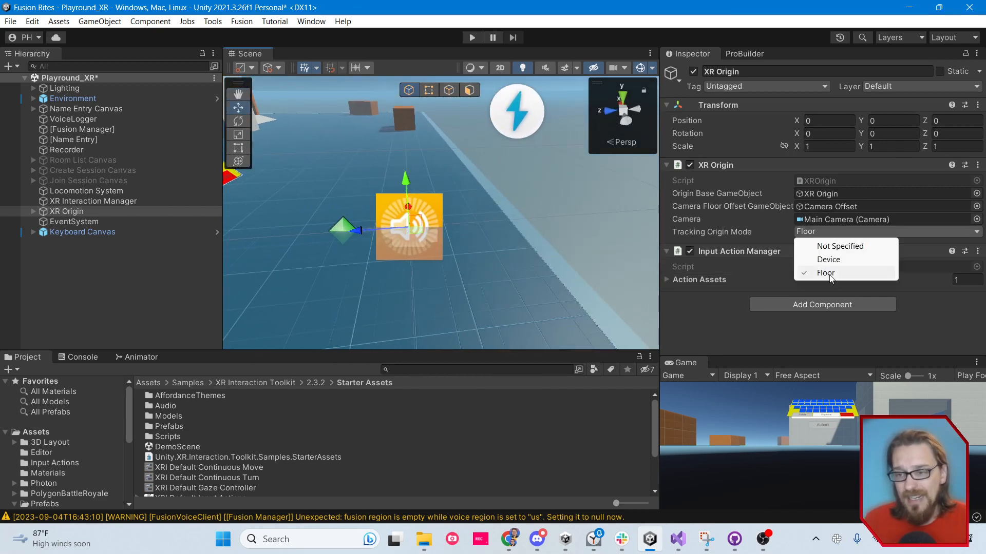
pyautogui.click(822, 331)
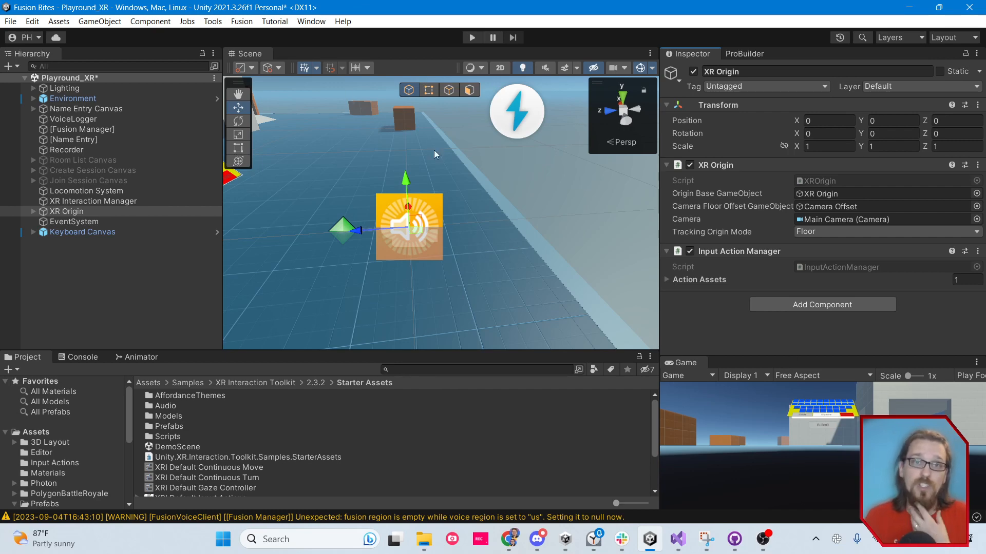
# Inspect the Main Camera nested in the XR Origin's Camera Offset, and collapse the XR Origin hierarchy again
pyautogui.click(33, 211)
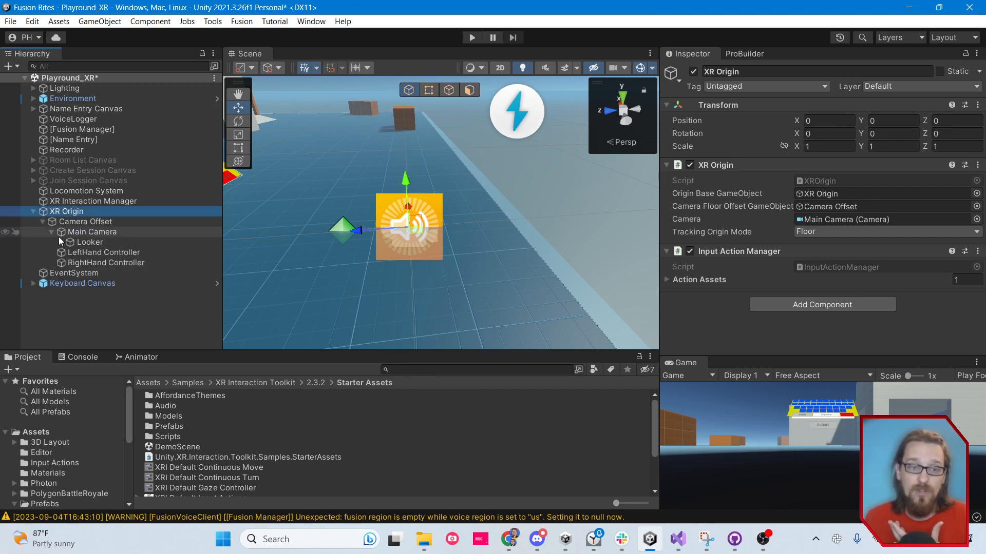
pyautogui.click(75, 234)
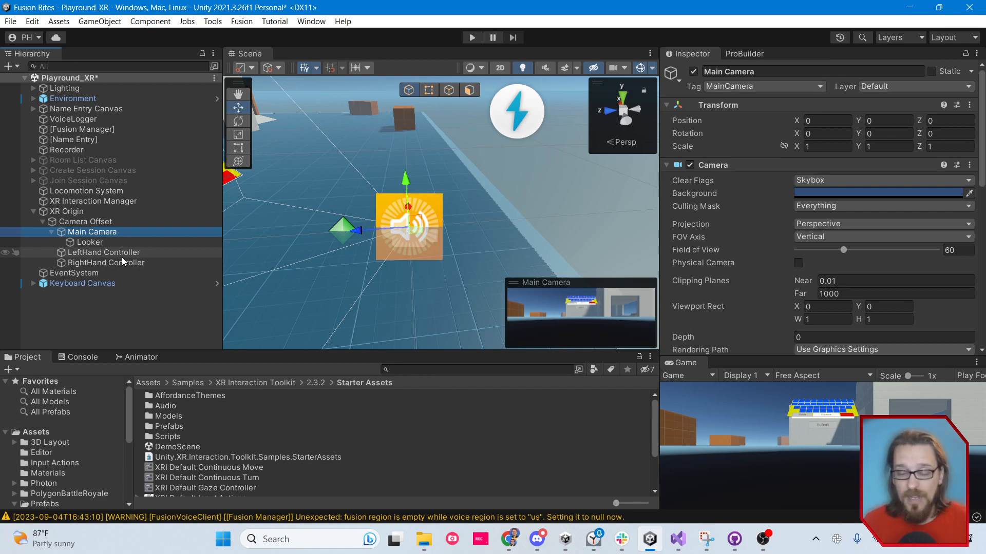
pyautogui.click(33, 211)
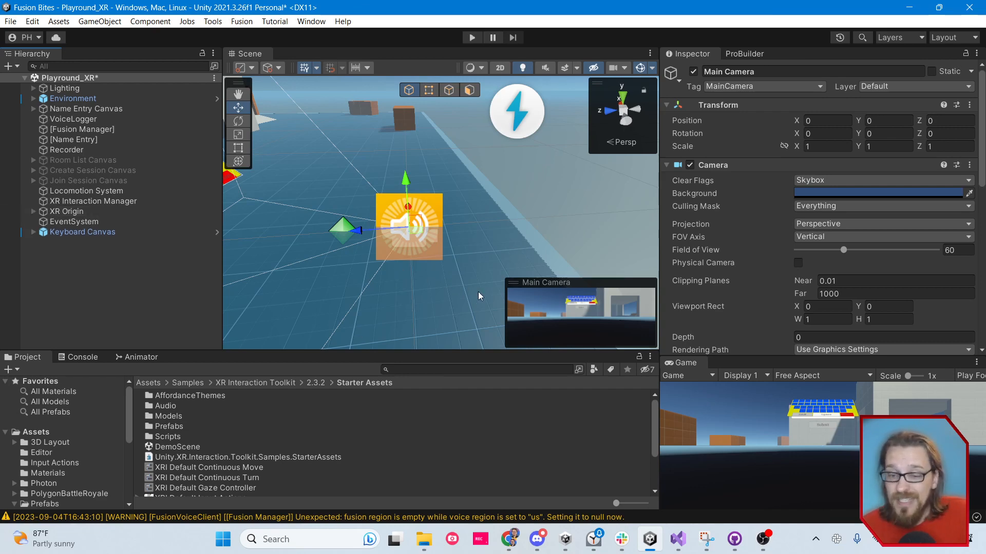
# Switch to the browser to view the VR keyboard tutorial on YouTube, and open the creator's Patreon page
pyautogui.hotkey('alt', 'Tab')
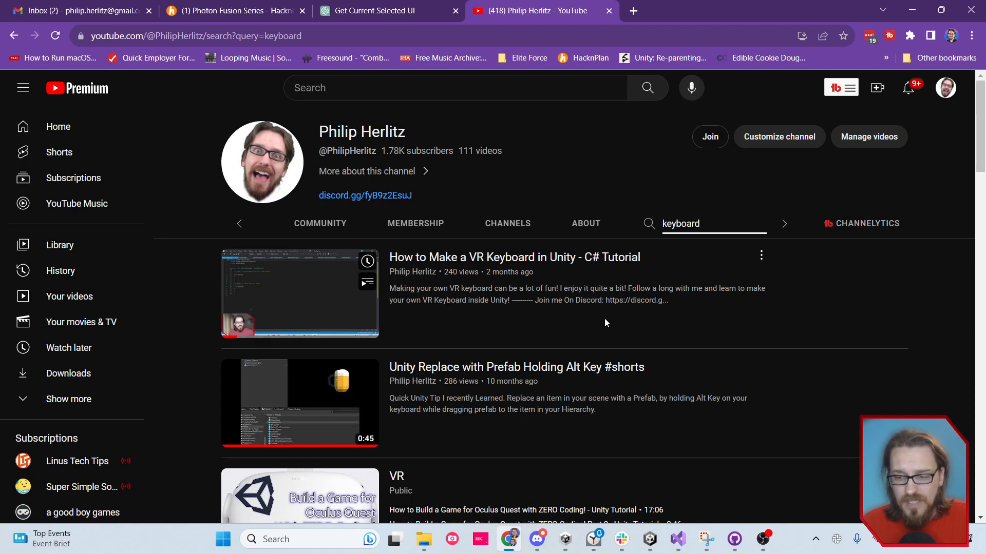
pyautogui.moveTo(376, 292)
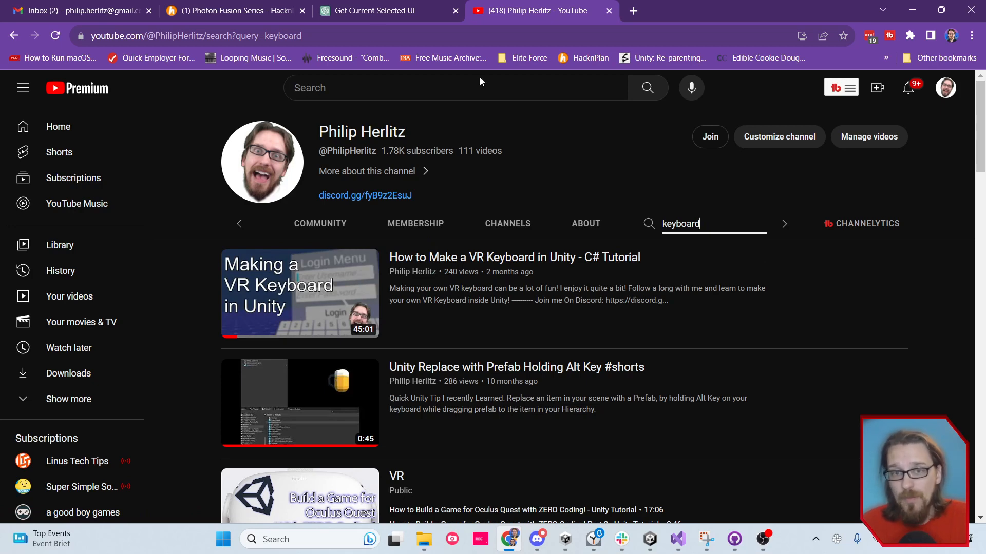
pyautogui.click(356, 38)
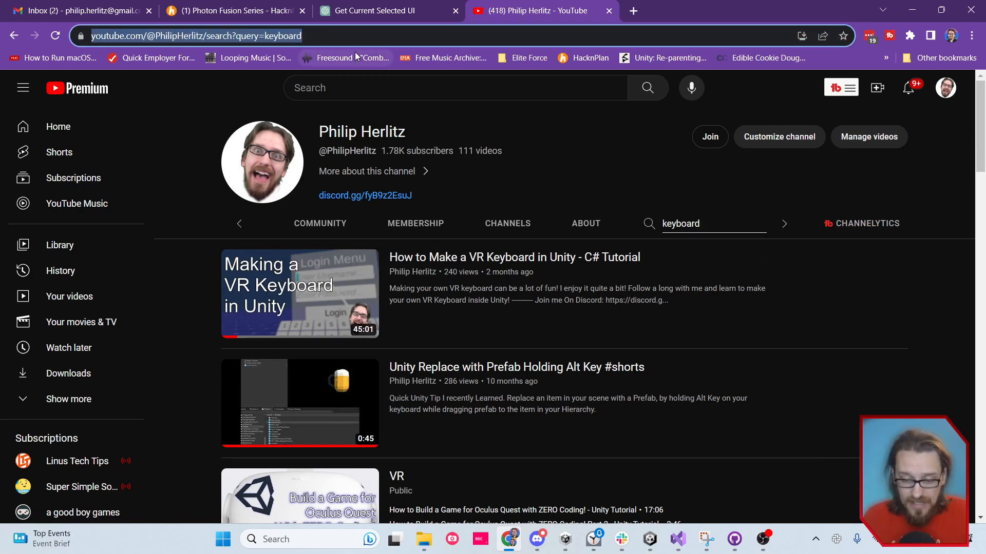
pyautogui.write('patre')
pyautogui.press('Return')
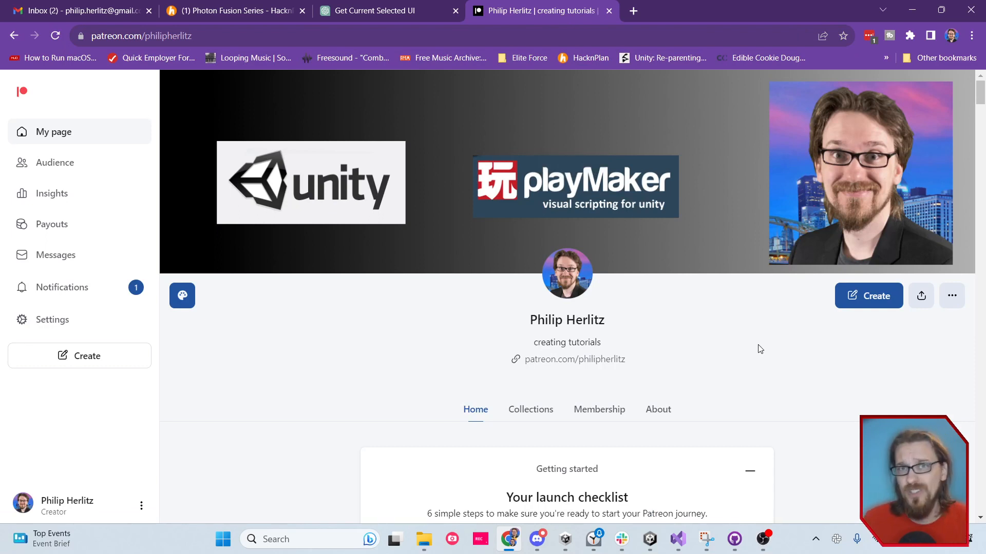
# View the membership tiers on the creator's Patreon page
pyautogui.scroll(-3, 760, 349)
pyautogui.scroll(3, 759, 346)
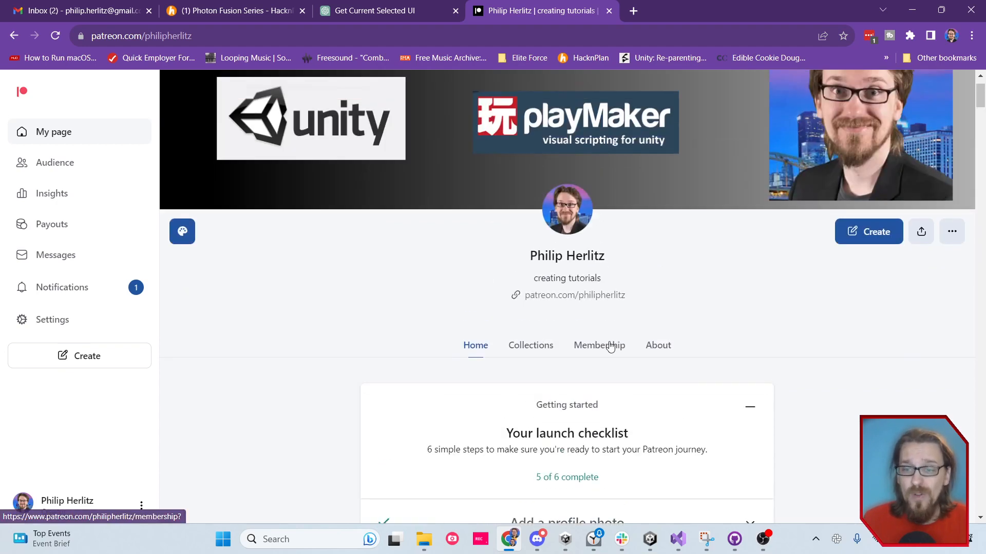
pyautogui.click(607, 345)
pyautogui.scroll(-2, 721, 347)
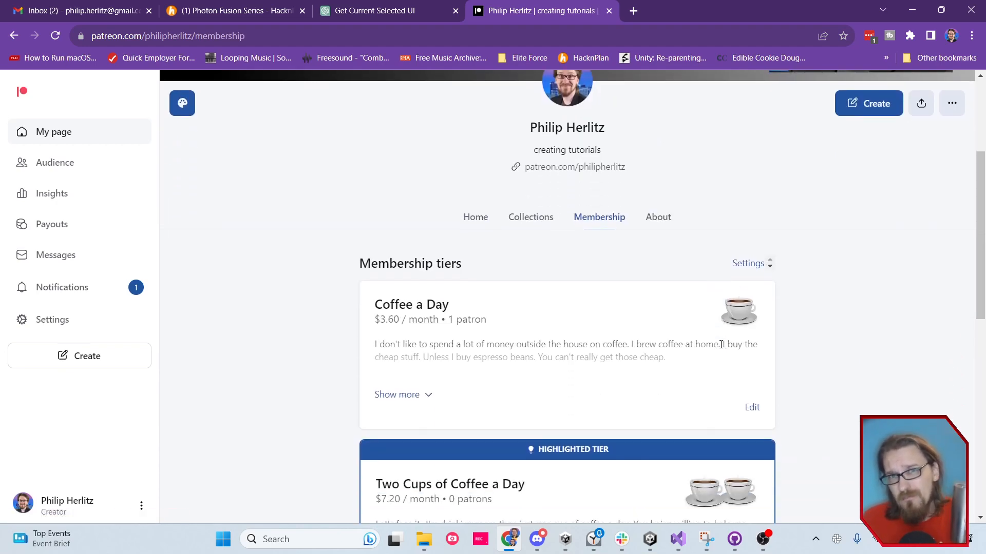
pyautogui.scroll(3, 721, 345)
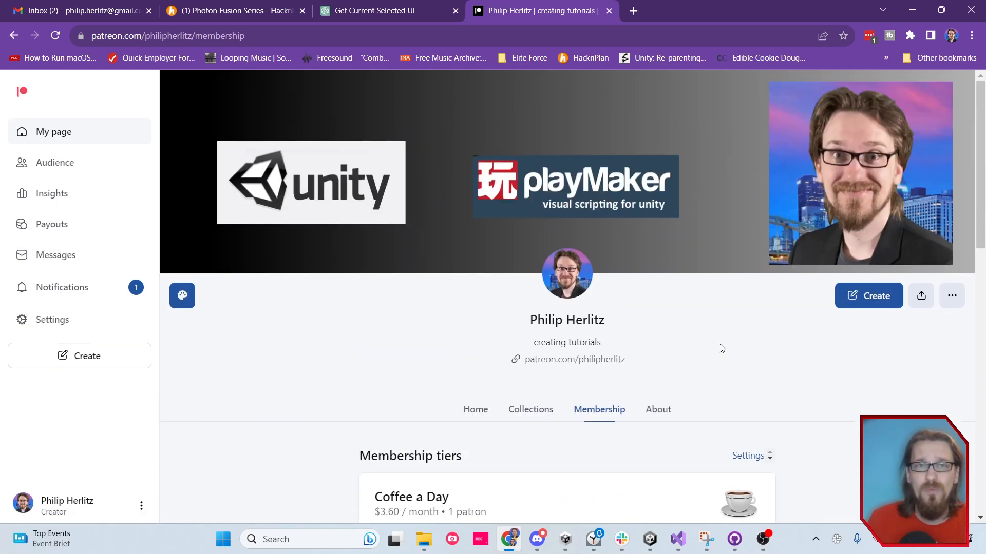
pyautogui.scroll(-4, 722, 349)
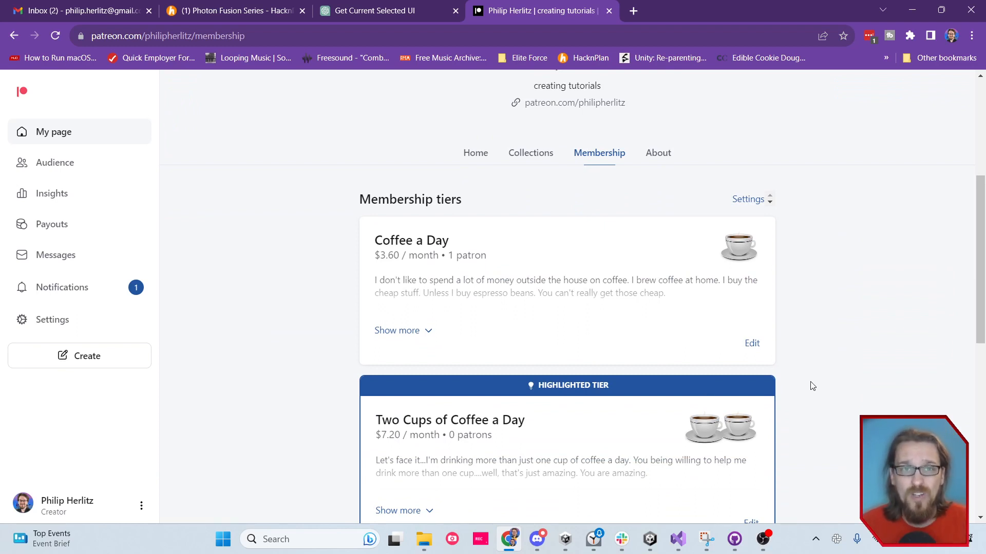
# Switch back to Unity and examine the Keyboard Canvas's Tracked Device Graphic Raycaster and Keyboard Manager references, including its Input Field
pyautogui.moveTo(649, 539)
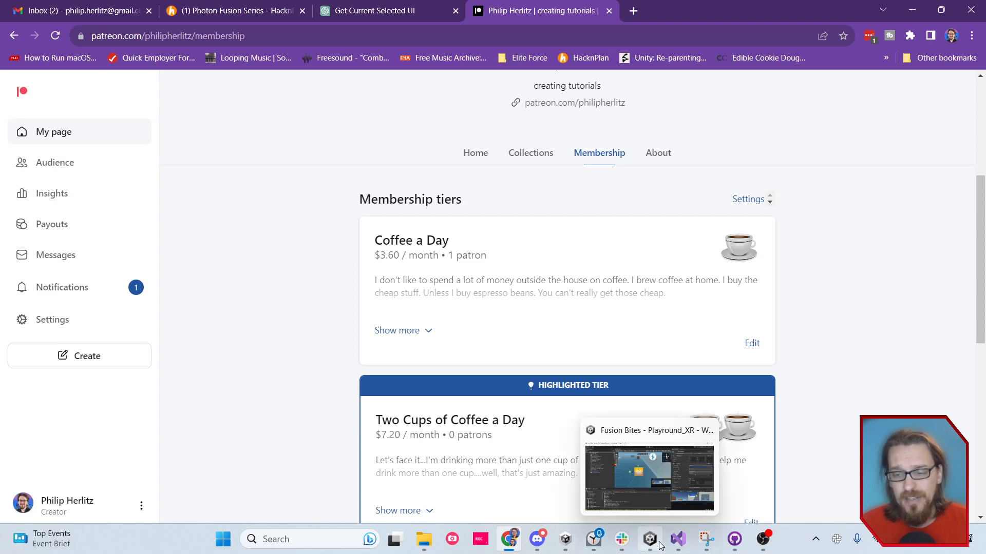
pyautogui.click(664, 497)
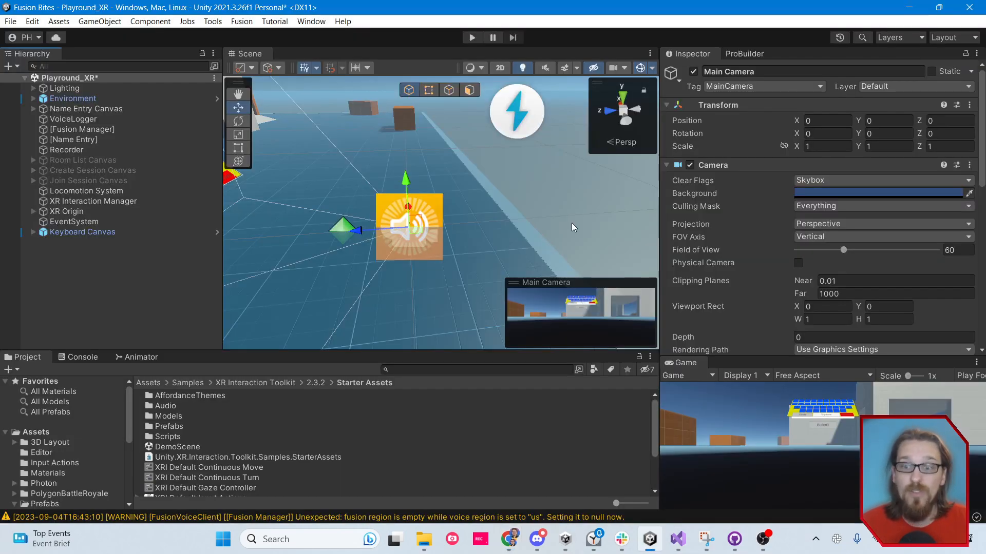
pyautogui.click(82, 233)
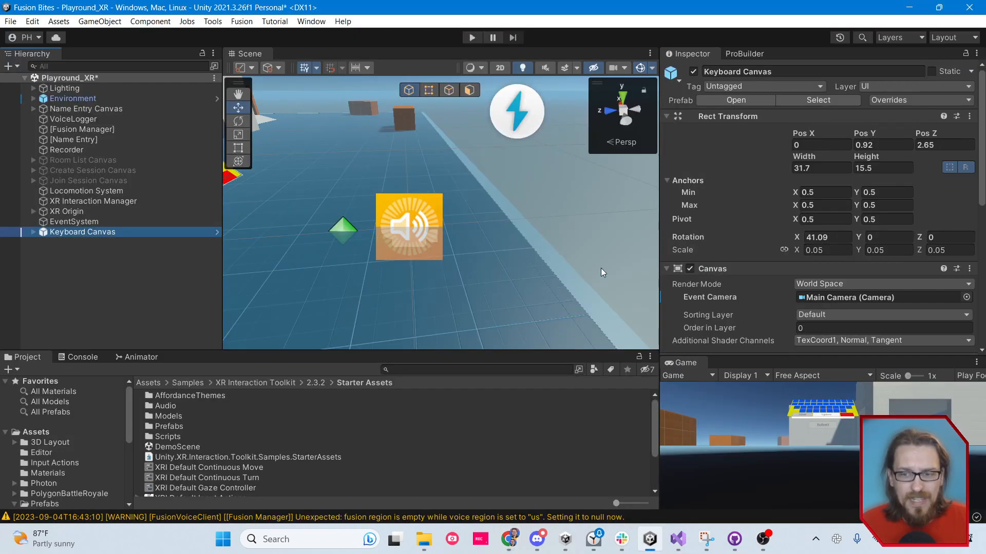
pyautogui.scroll(-8, 788, 196)
pyautogui.scroll(-5, 788, 196)
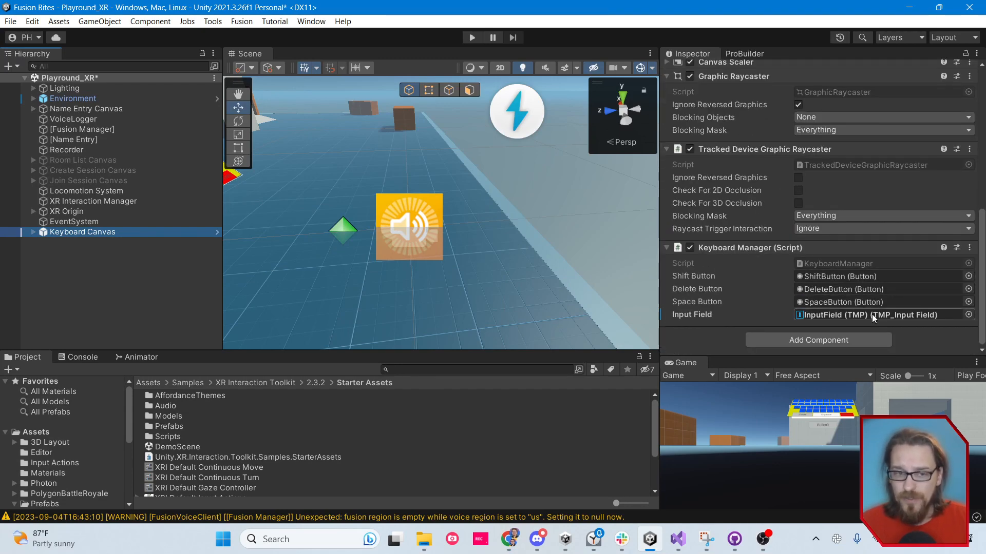
# Examine the On Select event of the InputField (TMP) in the Name Entry Canvas and the Keyboard Canvas it references
pyautogui.click(130, 251)
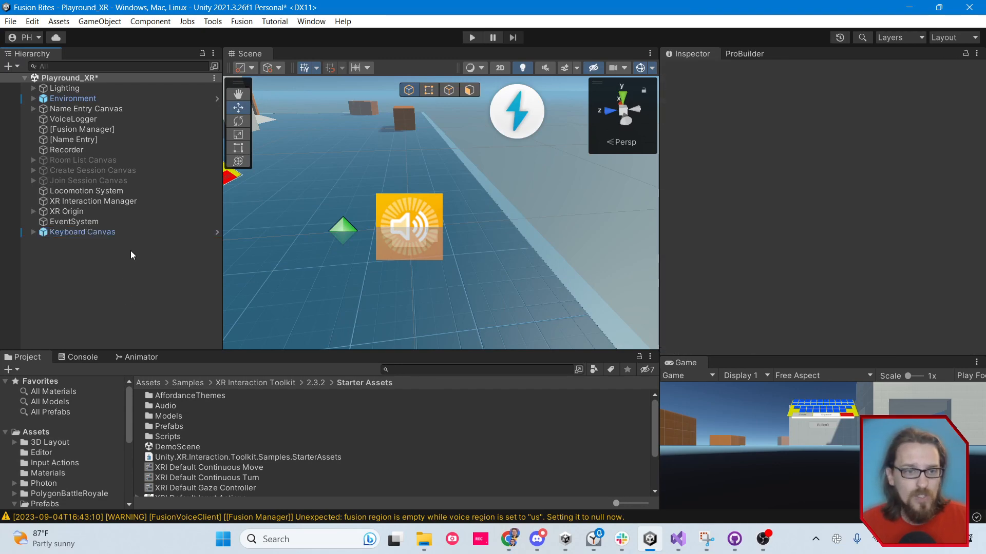
pyautogui.click(34, 108)
pyautogui.click(82, 118)
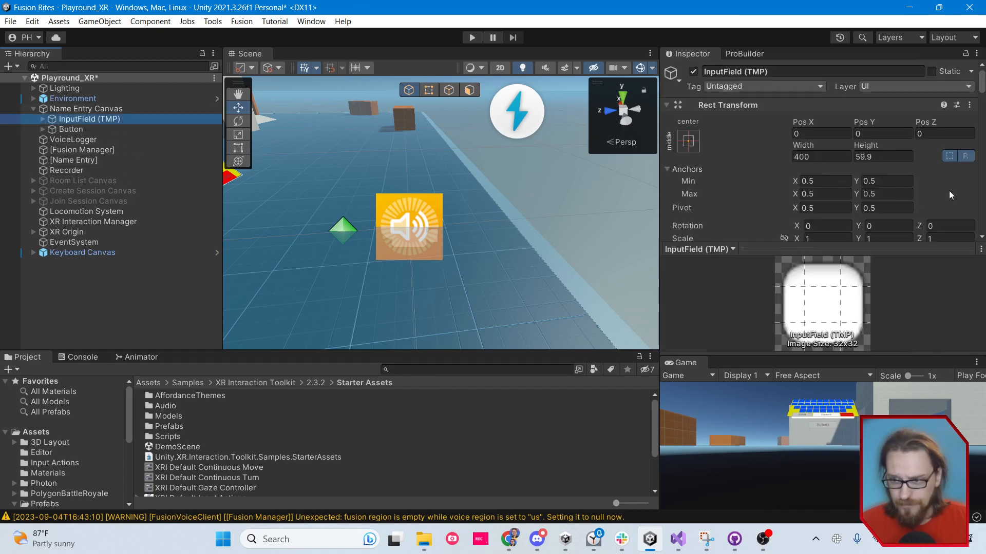
pyautogui.moveTo(949, 250); pyautogui.dragTo(947, 349)
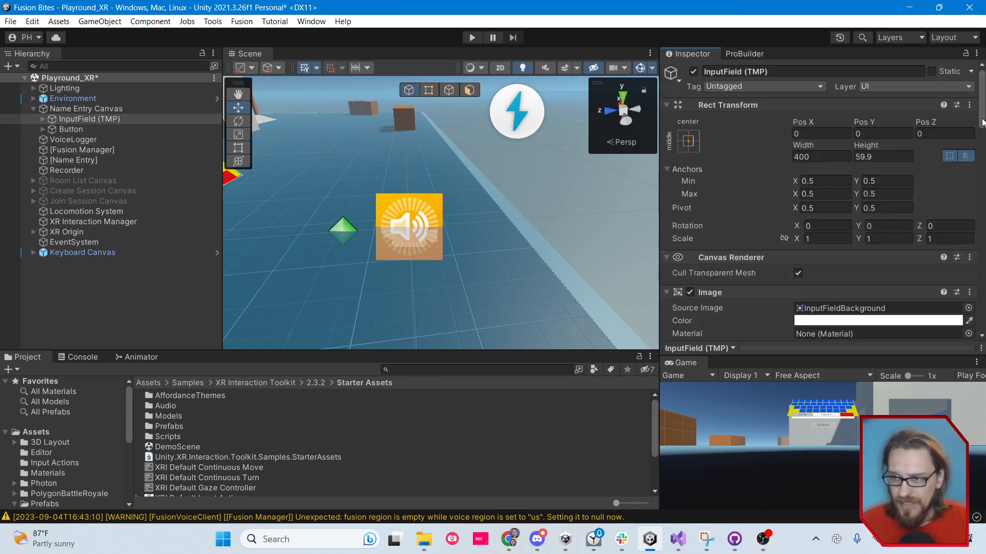
pyautogui.moveTo(982, 122); pyautogui.dragTo(982, 246)
pyautogui.scroll(-10, 765, 273)
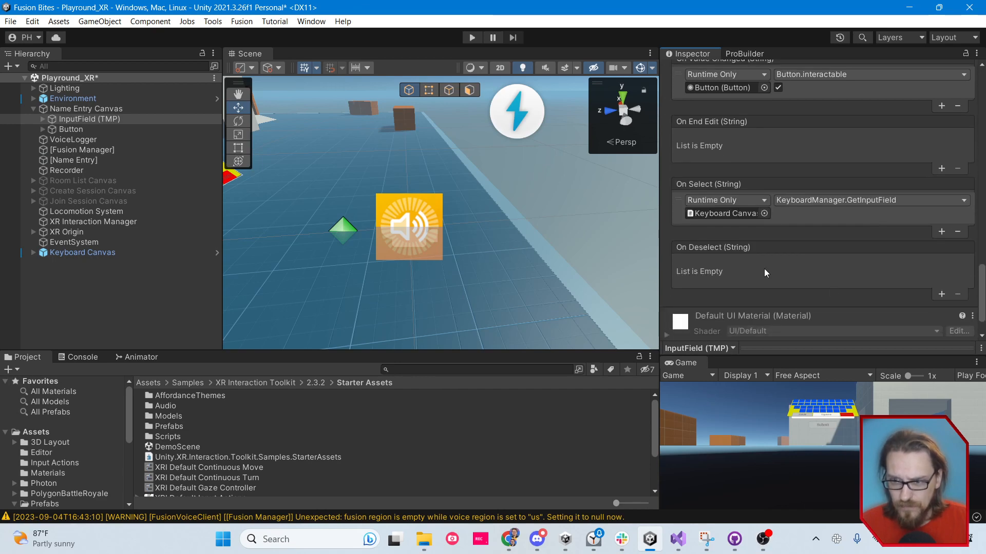
pyautogui.click(816, 205)
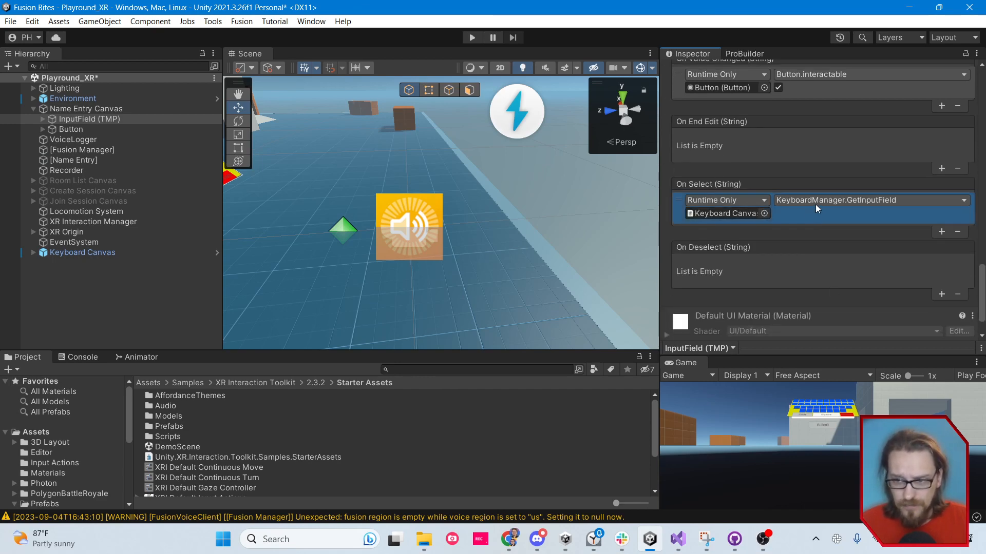
pyautogui.click(34, 253)
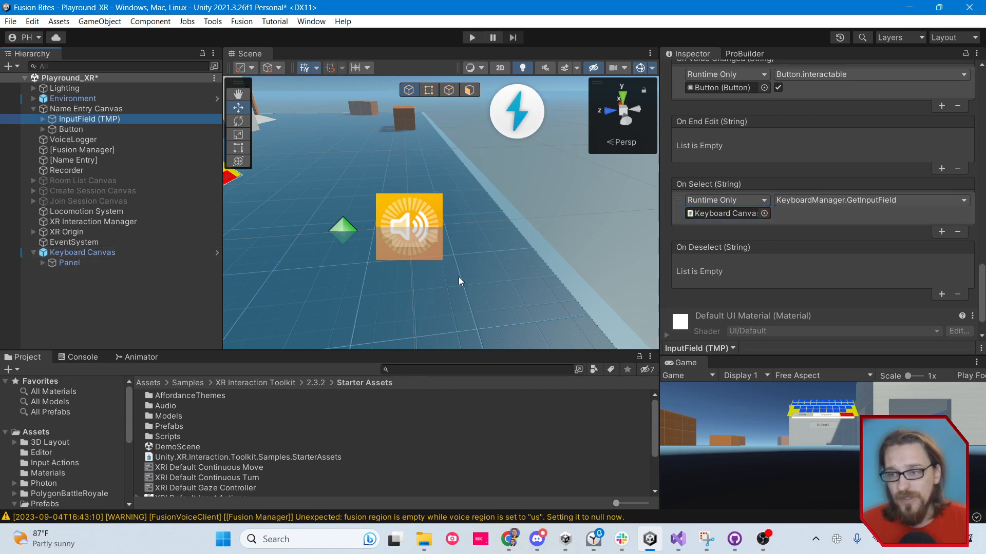
pyautogui.click(108, 253)
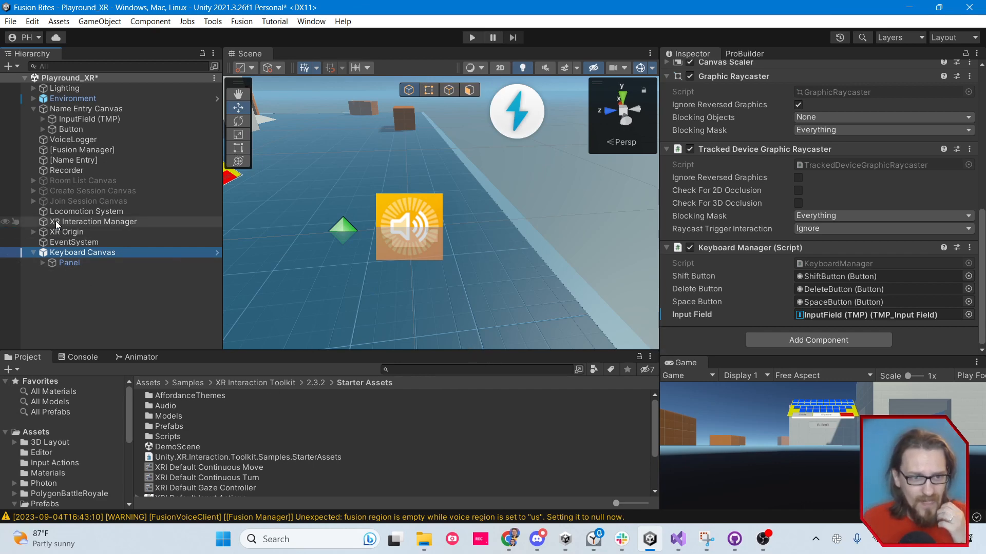
# Inspect the XR Origin's components and view the XR objects available for creation in the scene hierarchy
pyautogui.click(60, 233)
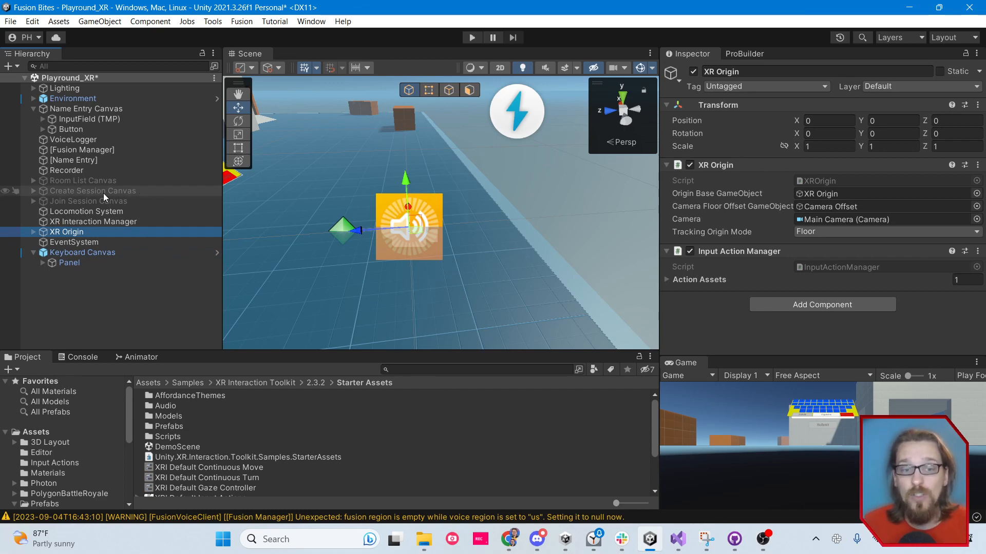
pyautogui.rightClick(62, 289)
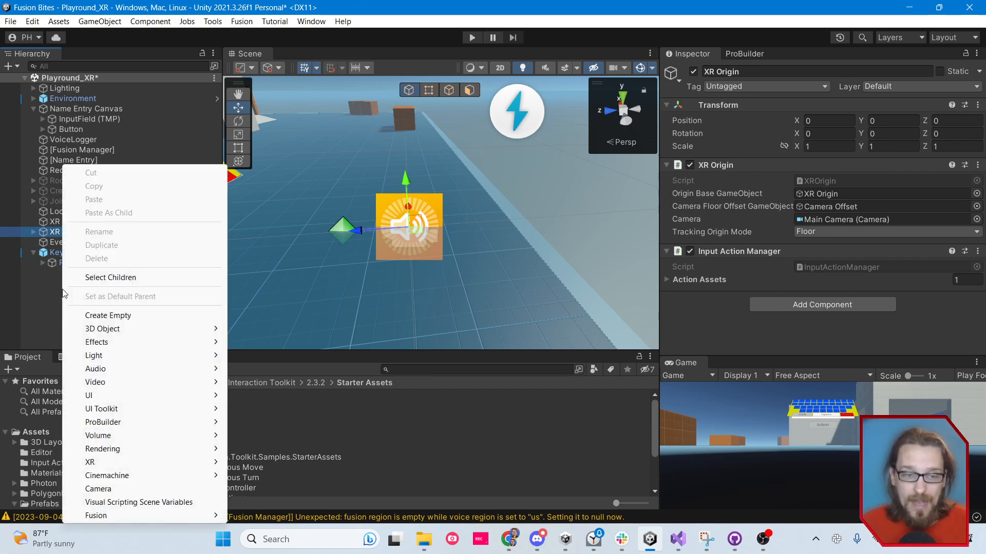
pyautogui.moveTo(146, 465)
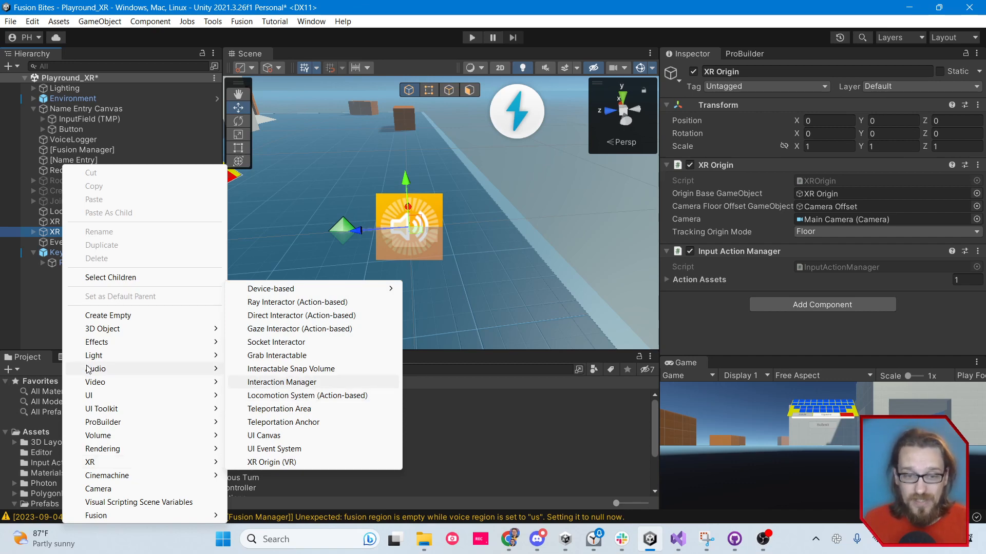
pyautogui.click(35, 317)
# Review the Locomotion System object's Locomotion System, Continuous Move Provider and Continuous Turn Provider components
pyautogui.click(84, 212)
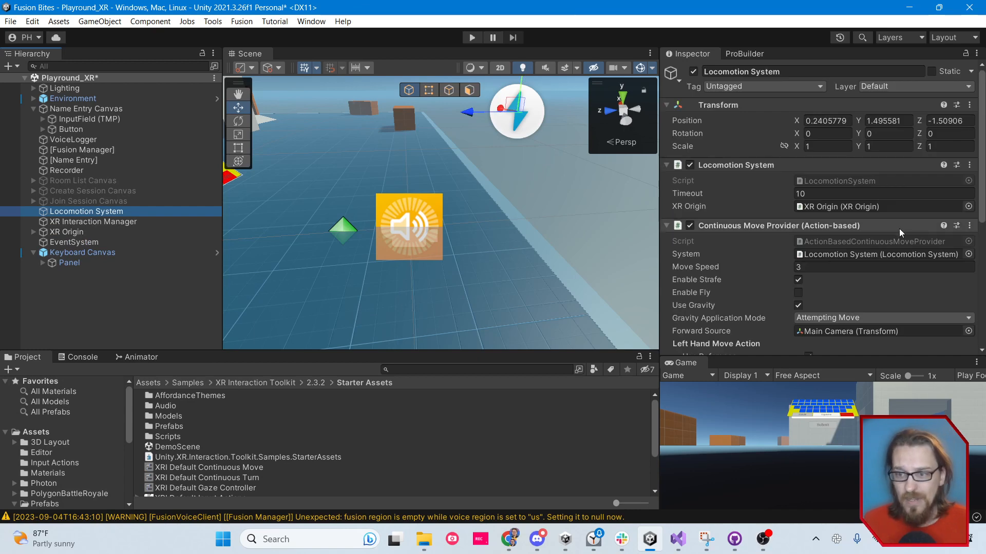
pyautogui.rightClick(738, 229)
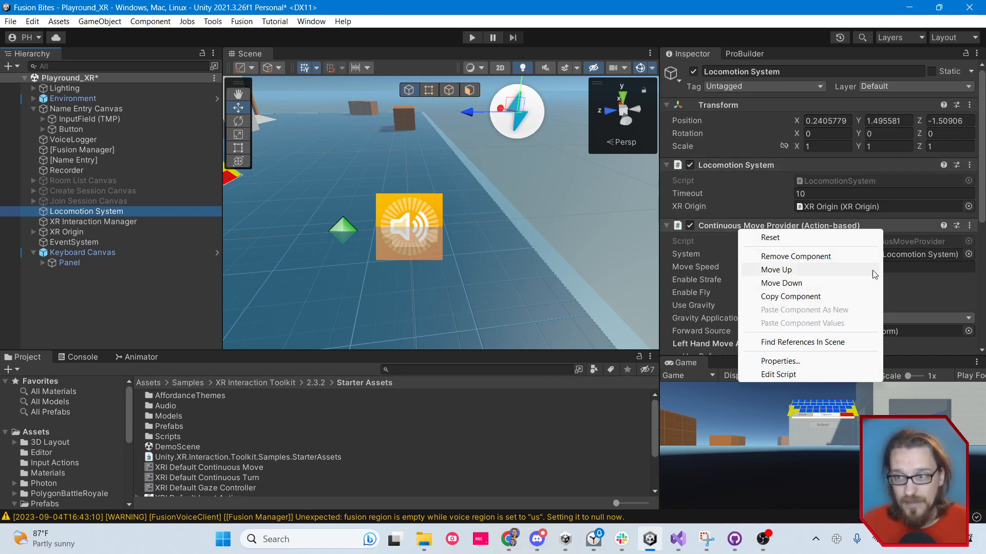
pyautogui.click(847, 210)
pyautogui.scroll(-3, 852, 214)
pyautogui.scroll(-5, 770, 287)
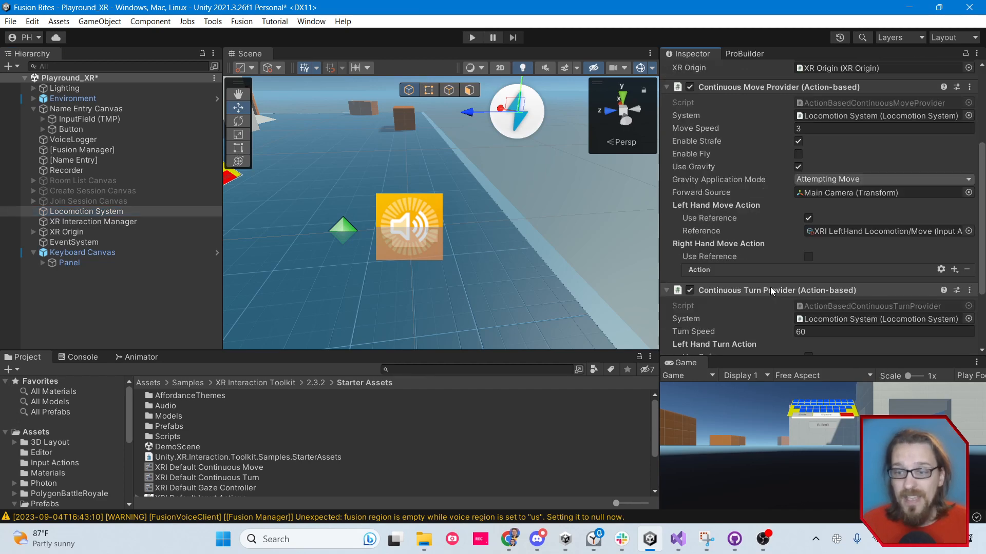
pyautogui.scroll(5, 782, 306)
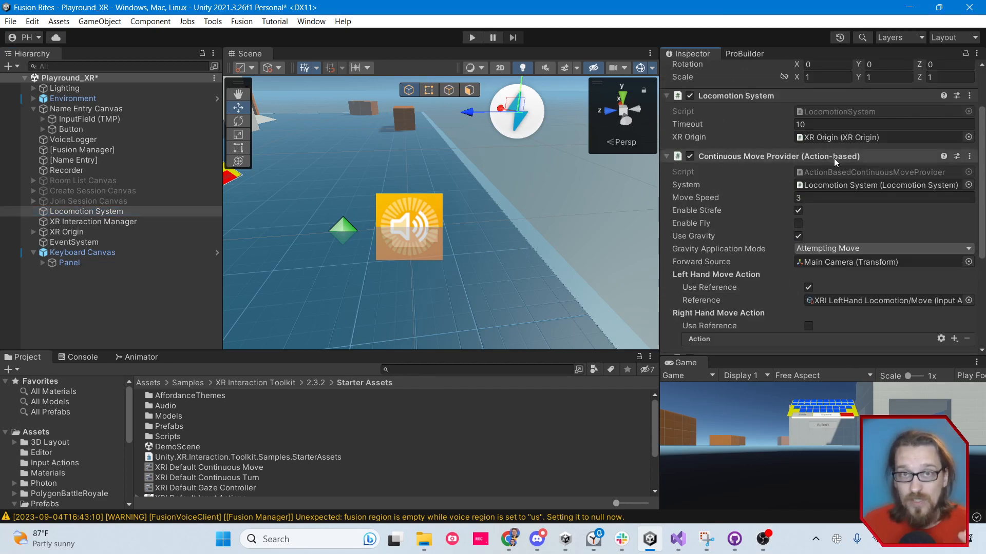
pyautogui.scroll(-7, 824, 167)
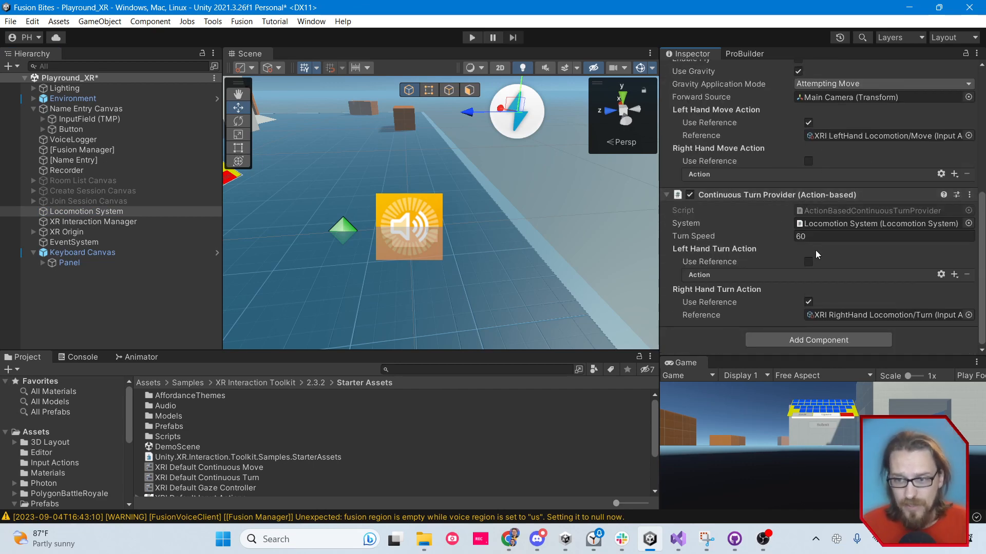
pyautogui.scroll(4, 814, 261)
pyautogui.scroll(3, 814, 261)
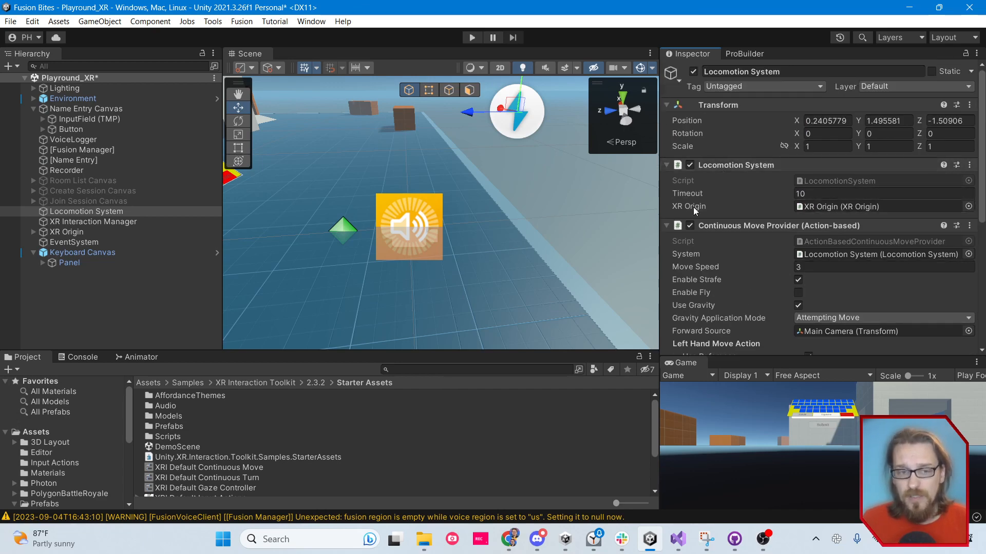
# Assign the scene's XR Origin to the Locomotion System's XR Origin reference, and trace the Continuous Move Provider's System reference
pyautogui.moveTo(70, 232); pyautogui.dragTo(850, 210)
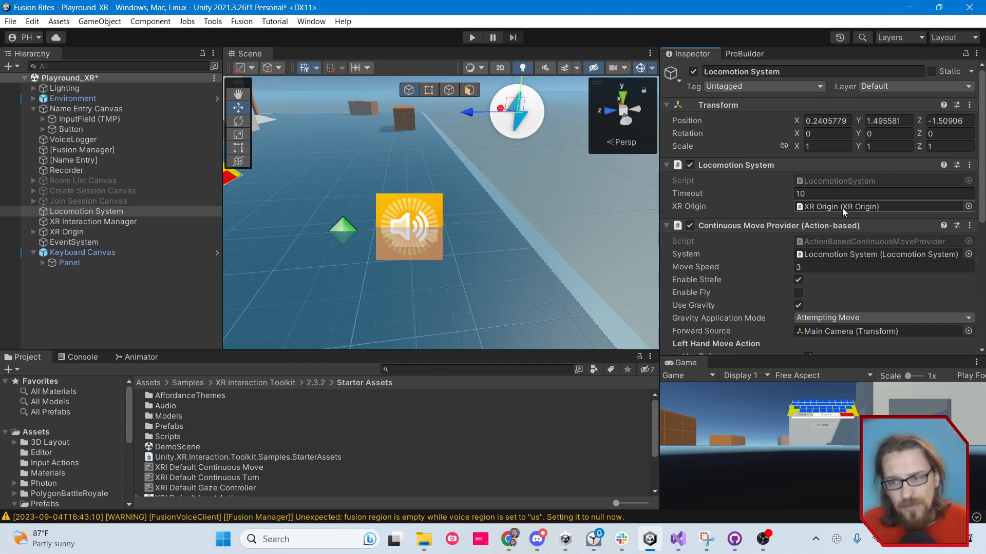
pyautogui.scroll(-1, 839, 211)
pyautogui.scroll(-5, 754, 215)
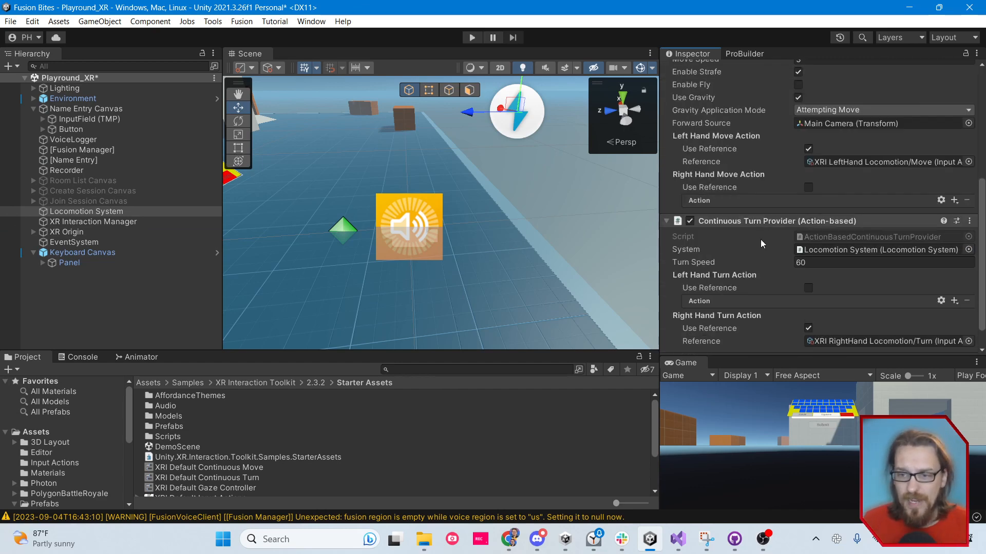
pyautogui.scroll(5, 778, 240)
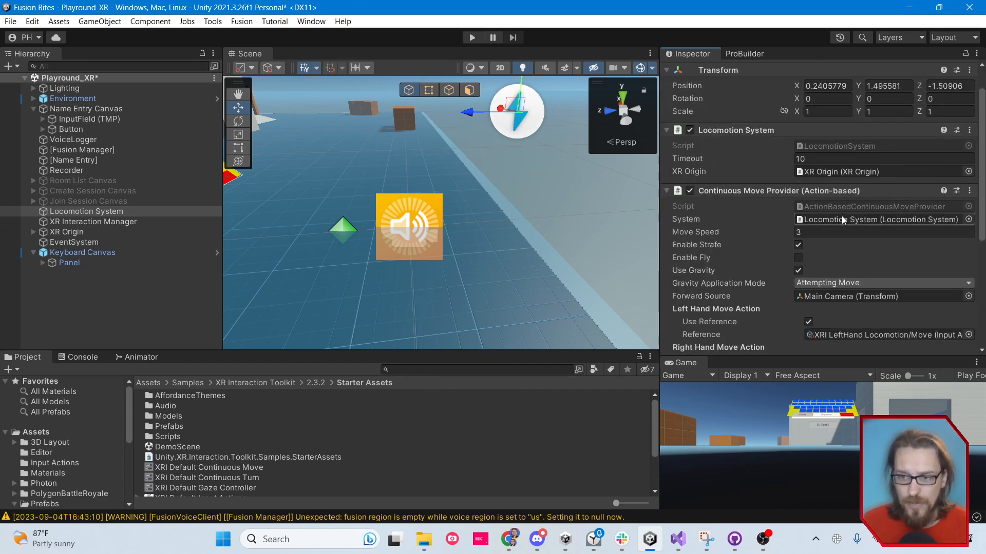
pyautogui.click(872, 219)
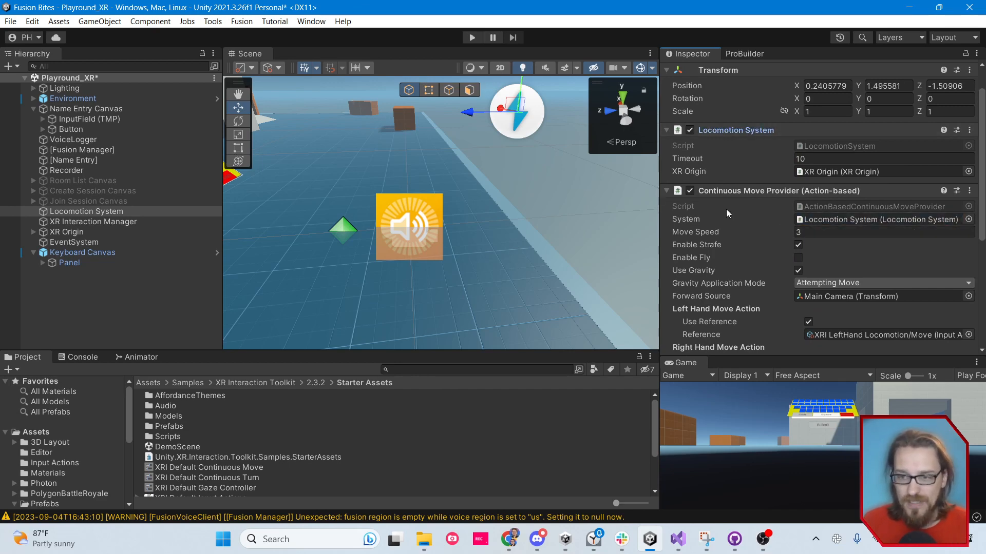
pyautogui.moveTo(712, 232)
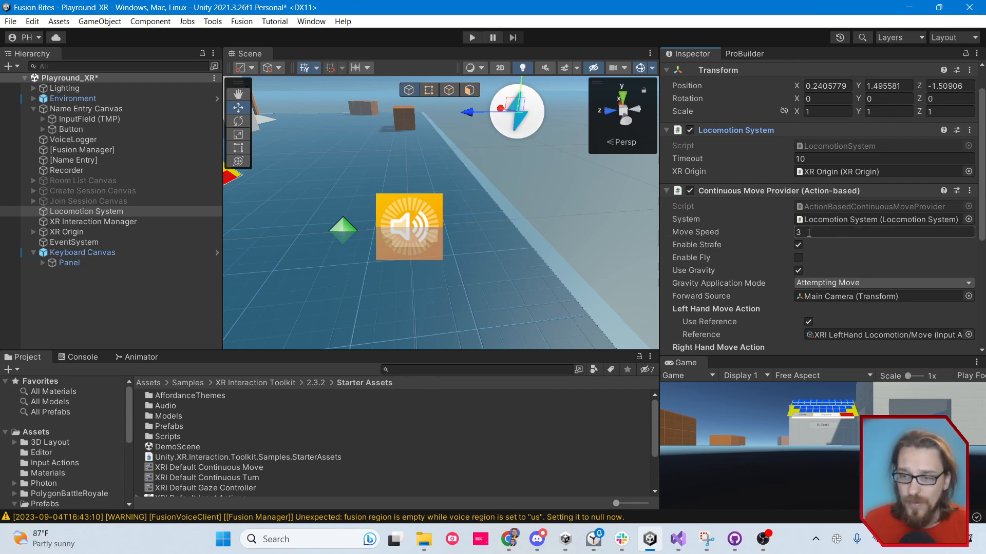
# Check the Continuous Move Provider's Forward Source and view the input actions available for its Left Hand Move Action reference
pyautogui.scroll(-1, 726, 213)
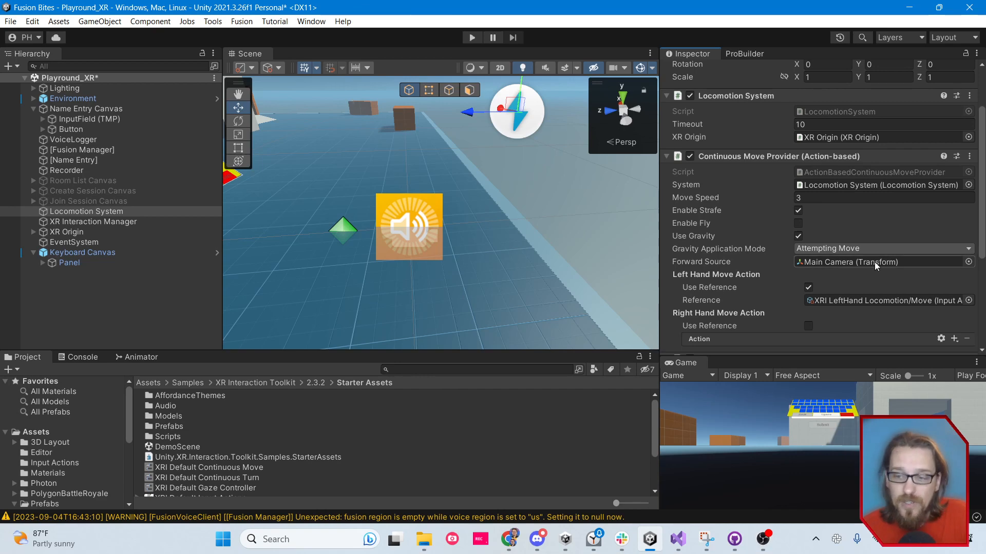
pyautogui.scroll(-2, 775, 194)
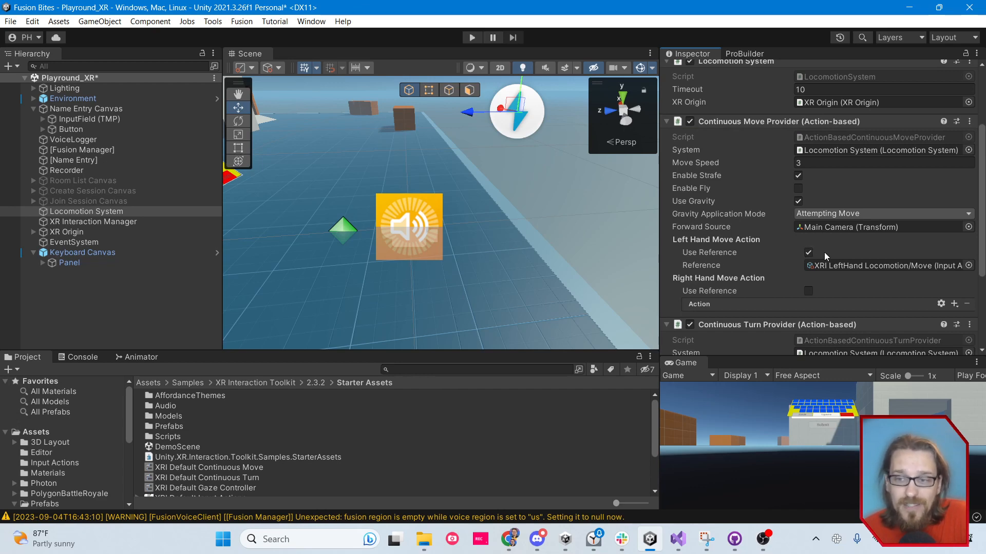
pyautogui.click(968, 265)
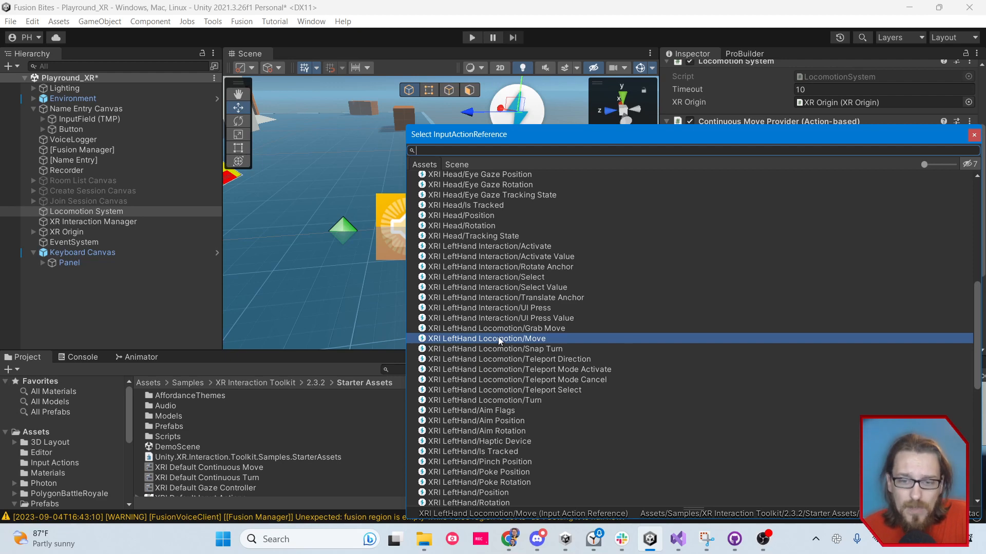
pyautogui.click(974, 136)
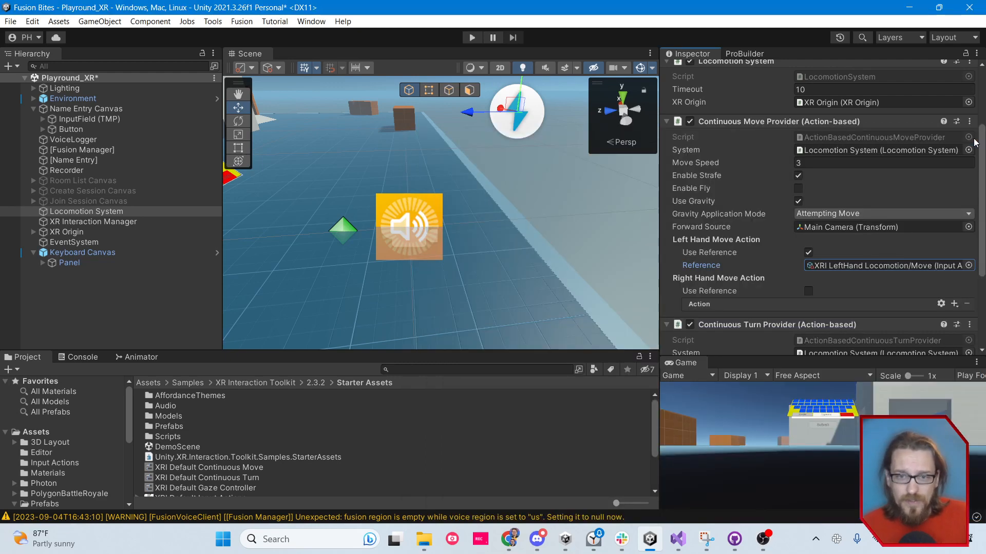
# Review the Continuous Turn Provider's turn speed and its left and right hand turn action settings
pyautogui.scroll(-4, 776, 262)
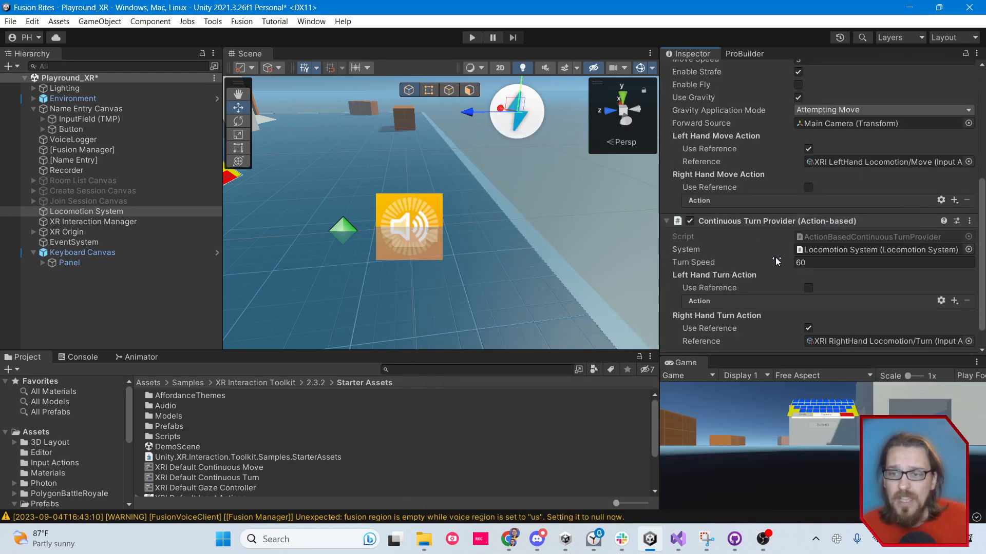
pyautogui.scroll(-1, 756, 227)
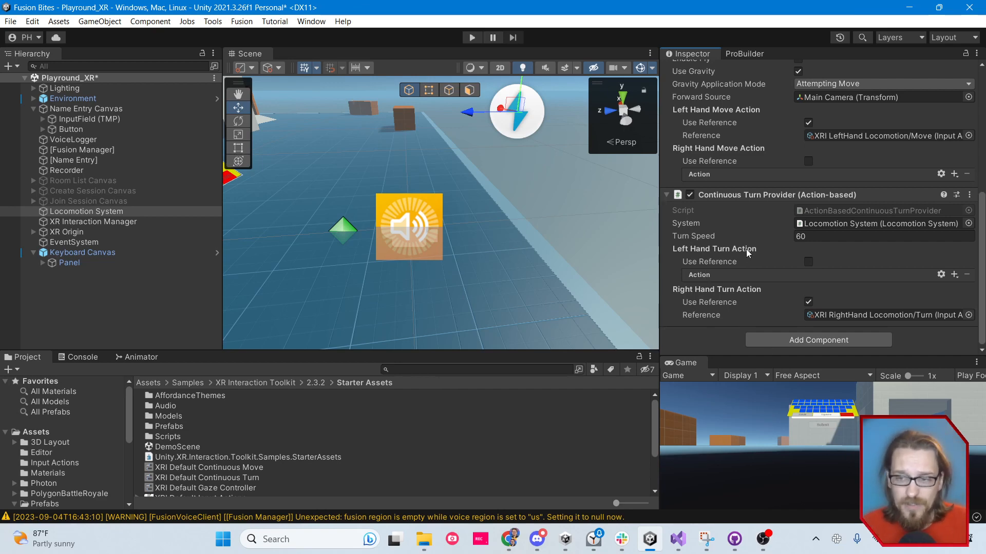
pyautogui.scroll(5, 782, 272)
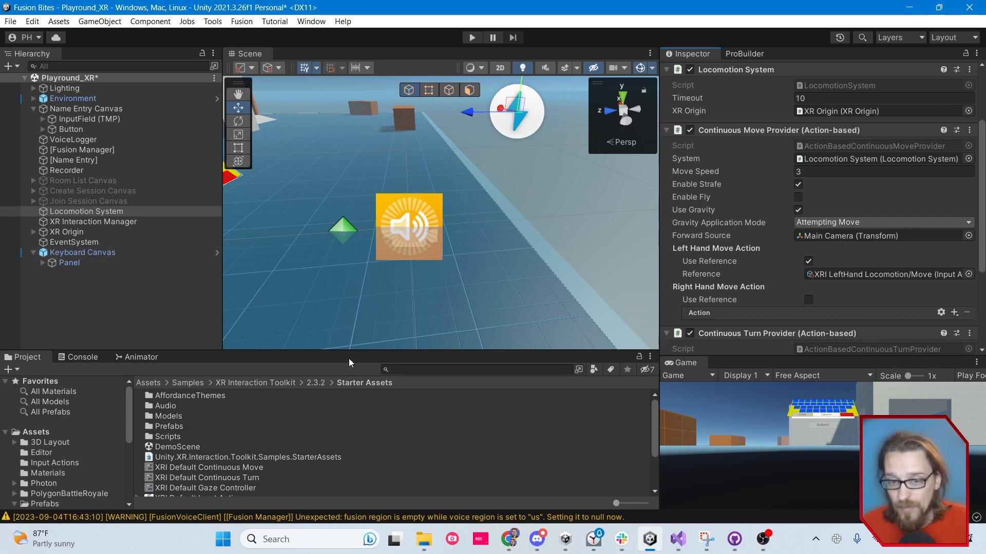
# Open the Player prefab from the project's Prefabs folder for editing
pyautogui.scroll(-3, 86, 440)
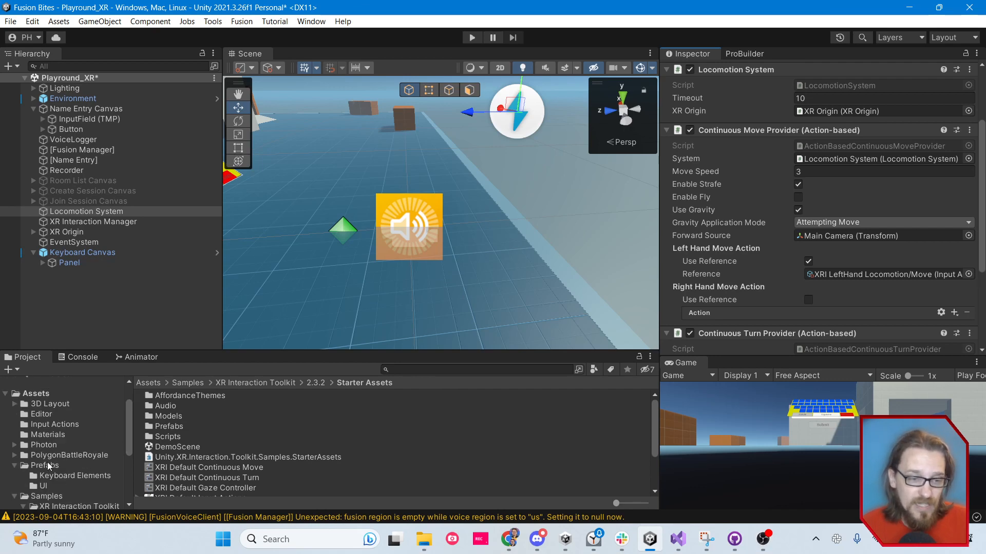
pyautogui.scroll(-3, 48, 462)
pyautogui.click(49, 426)
pyautogui.click(177, 426)
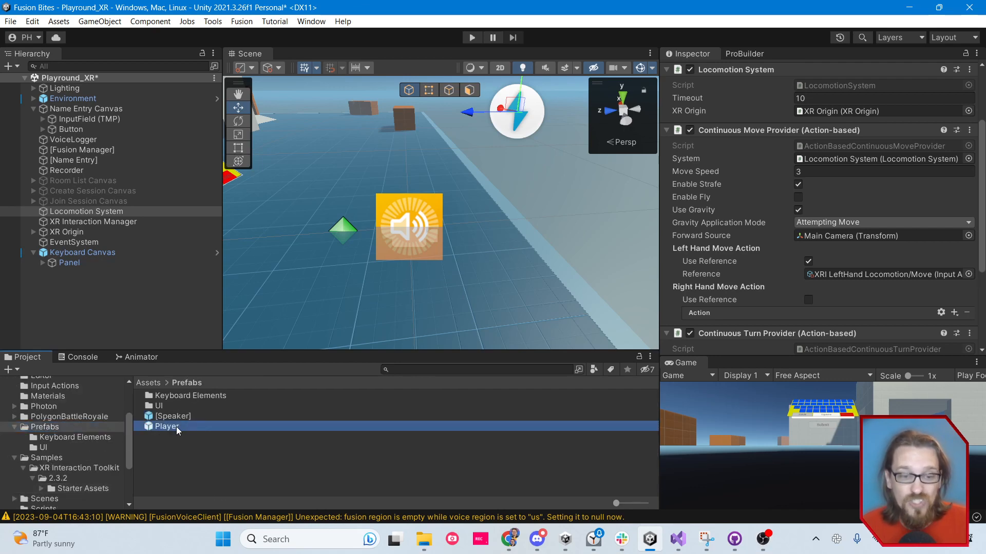
pyautogui.doubleClick(177, 427)
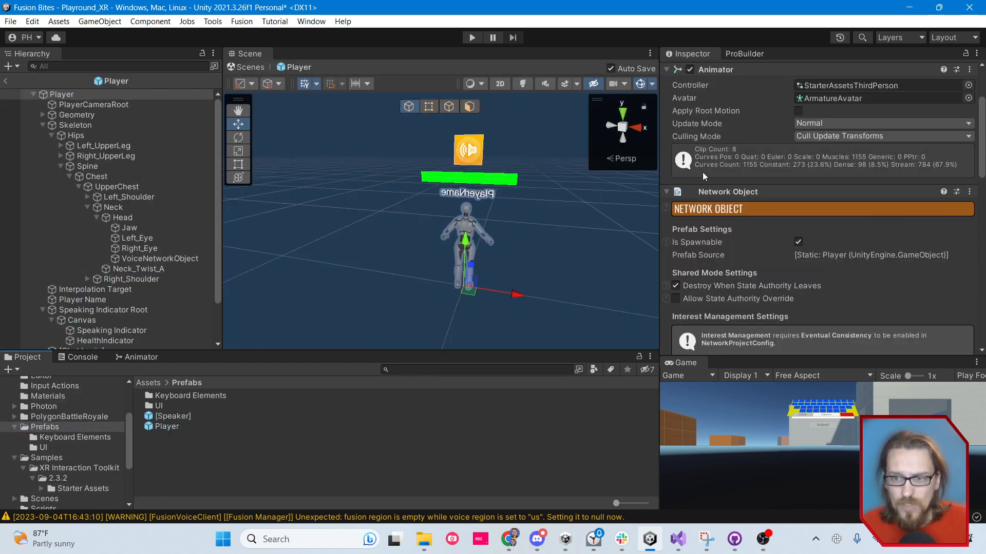
# Collapse the Player's Animator, Network Object, Network Transform, Network Mecanim Animator and Player Stats components
pyautogui.scroll(4, 702, 172)
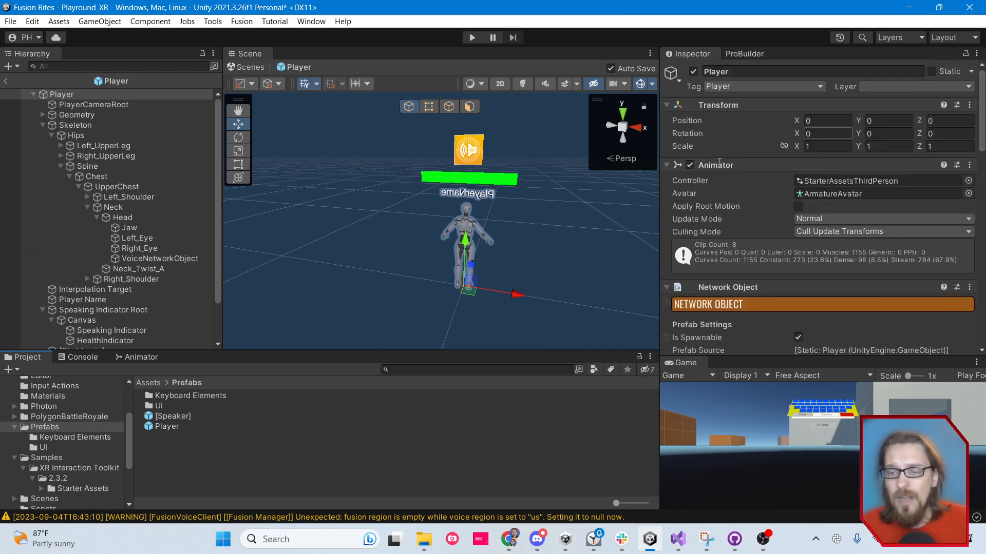
pyautogui.click(666, 165)
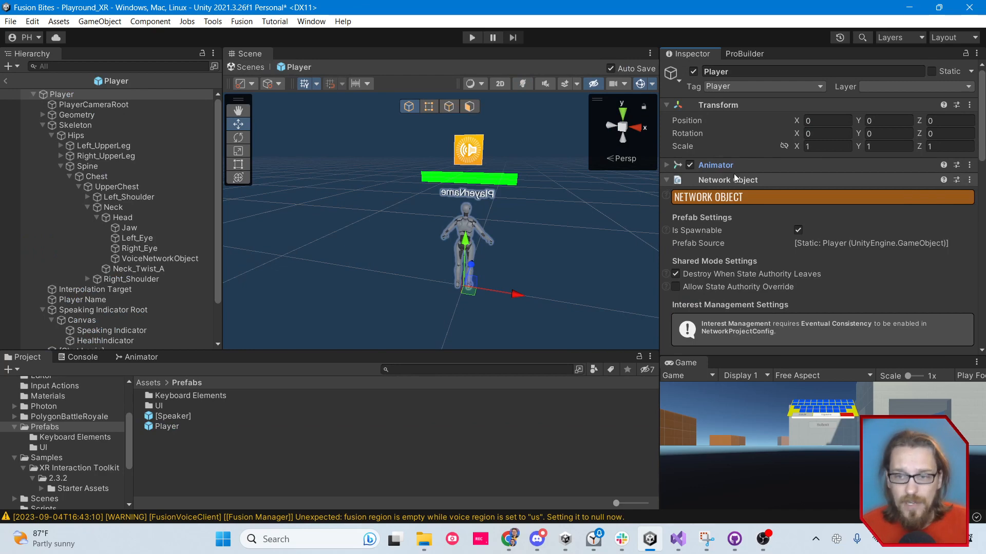
pyautogui.click(665, 180)
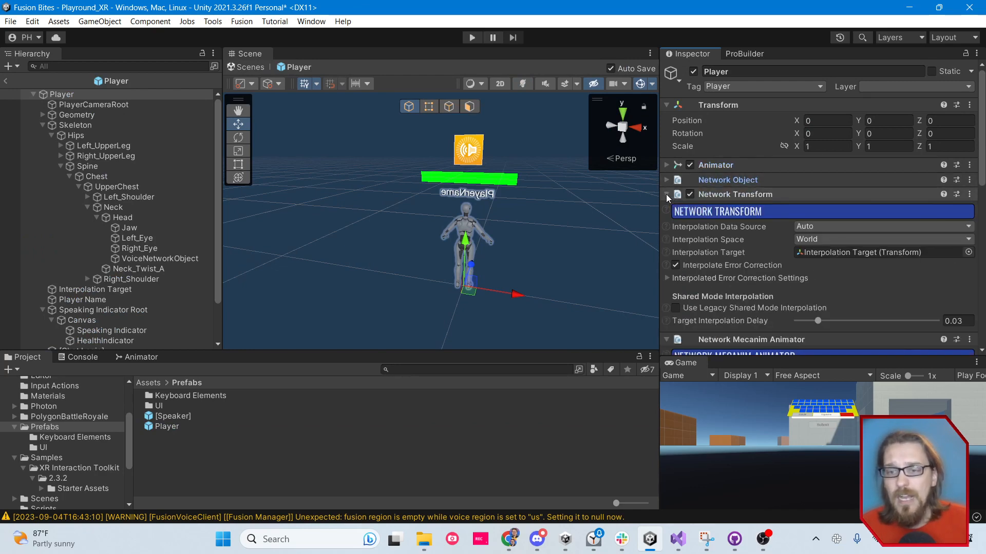
pyautogui.click(666, 195)
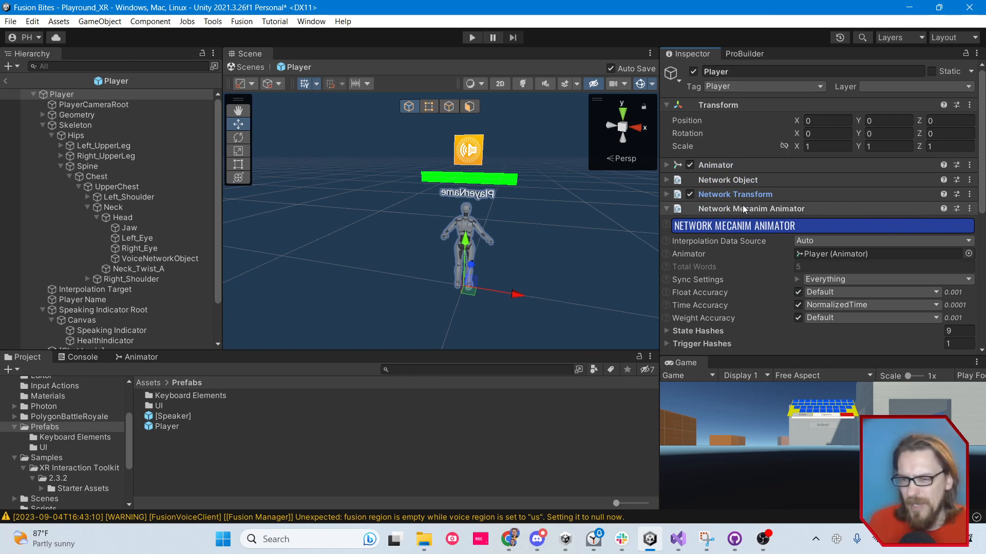
pyautogui.click(666, 208)
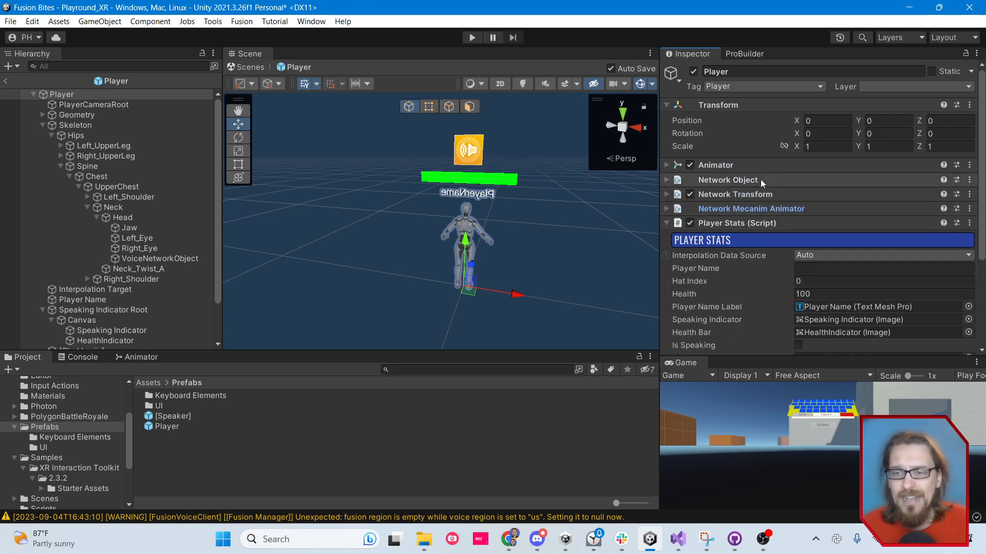
pyautogui.click(667, 223)
# Return to the Playround_XR scene and locate the Actions asset used by the XR Interaction Manager's Player Input component
pyautogui.click(5, 80)
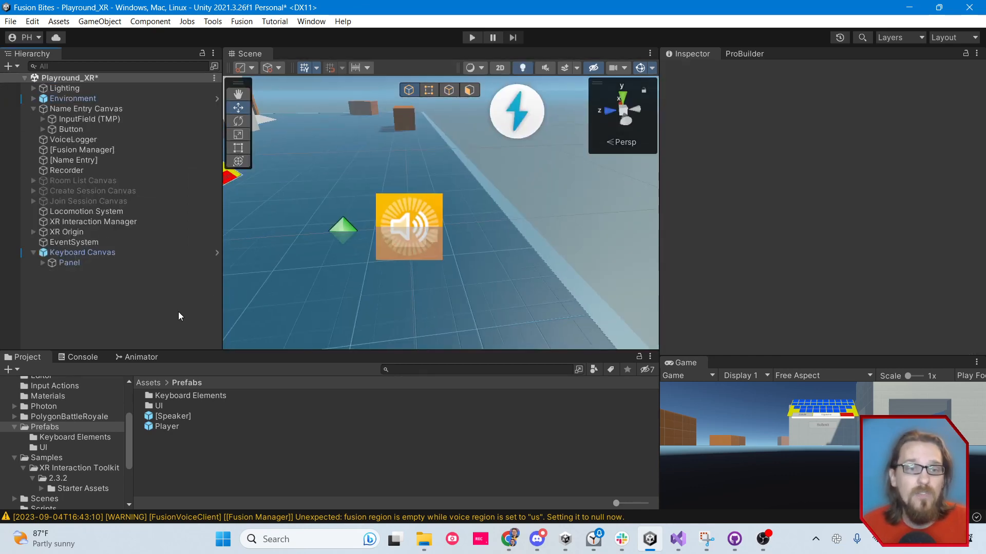
pyautogui.click(84, 221)
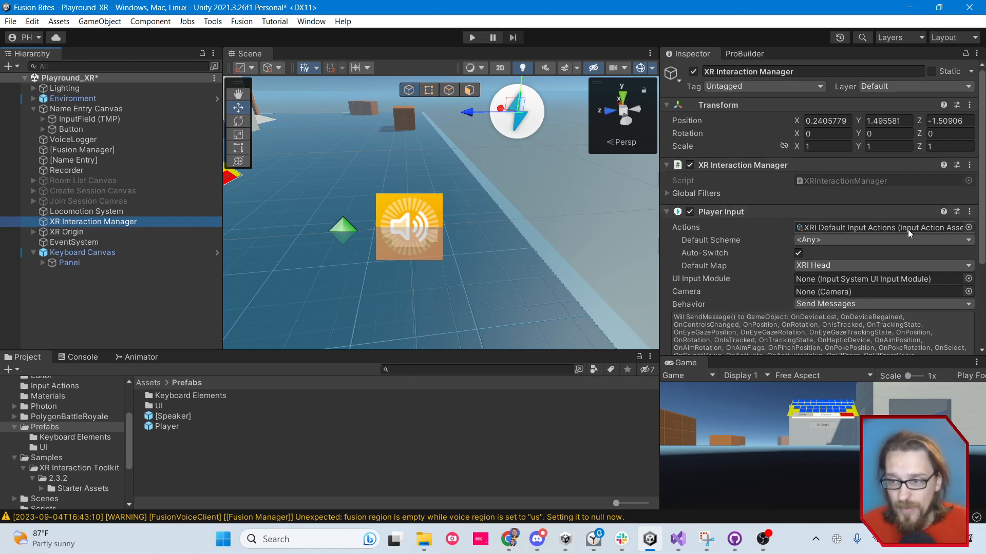
pyautogui.moveTo(658, 230); pyautogui.dragTo(623, 231)
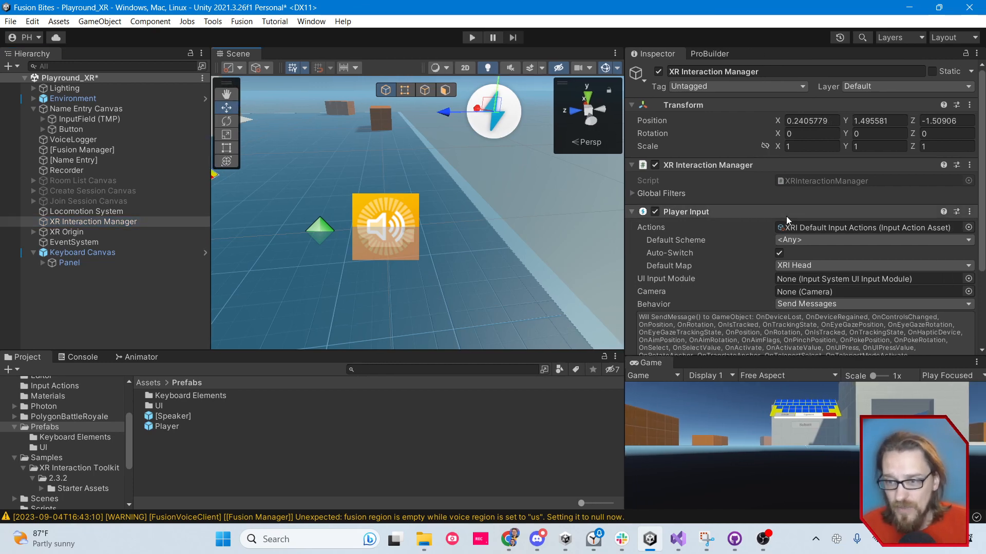
pyautogui.click(867, 227)
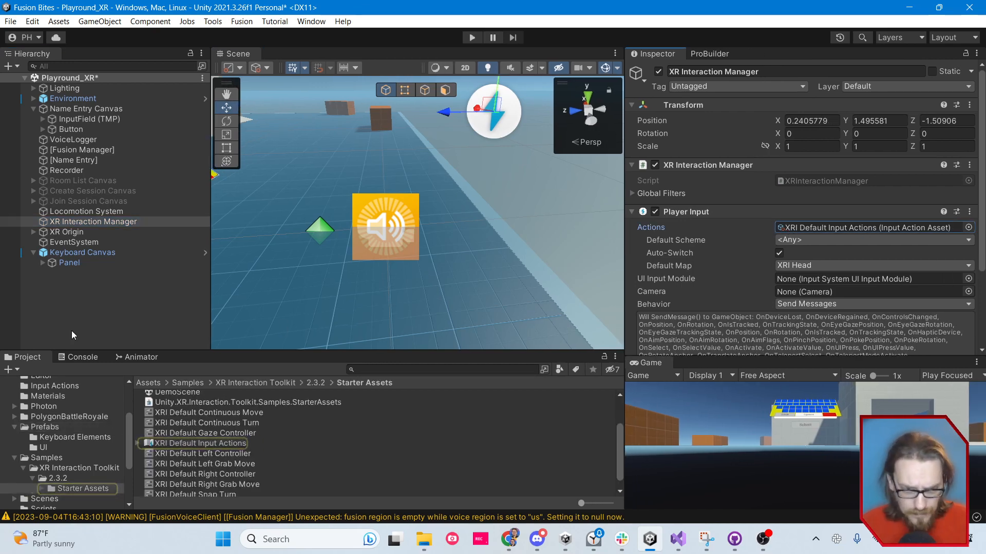
# Open the Player prefab from the Prefabs folder and review its Voice Network Object and Player Follow XR components
pyautogui.click(33, 427)
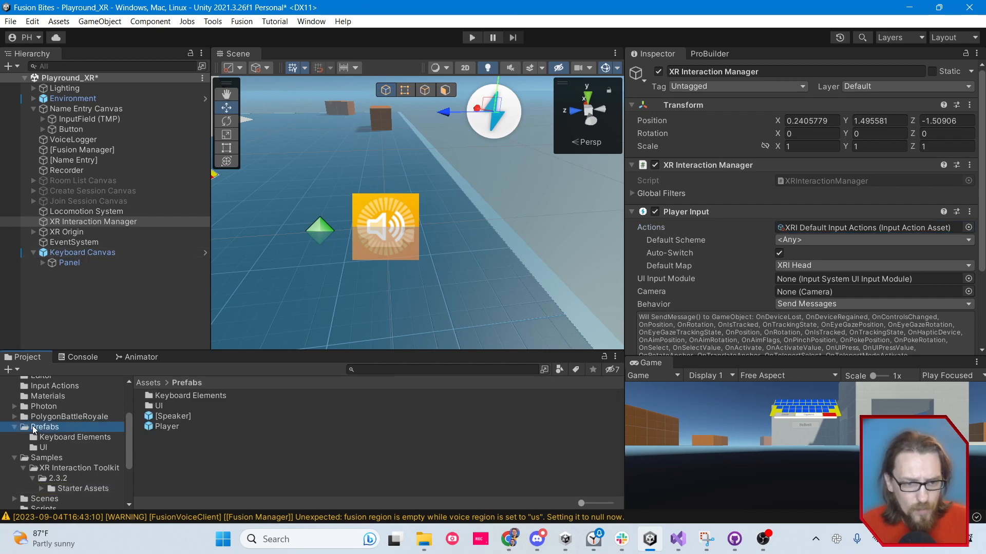
pyautogui.doubleClick(162, 429)
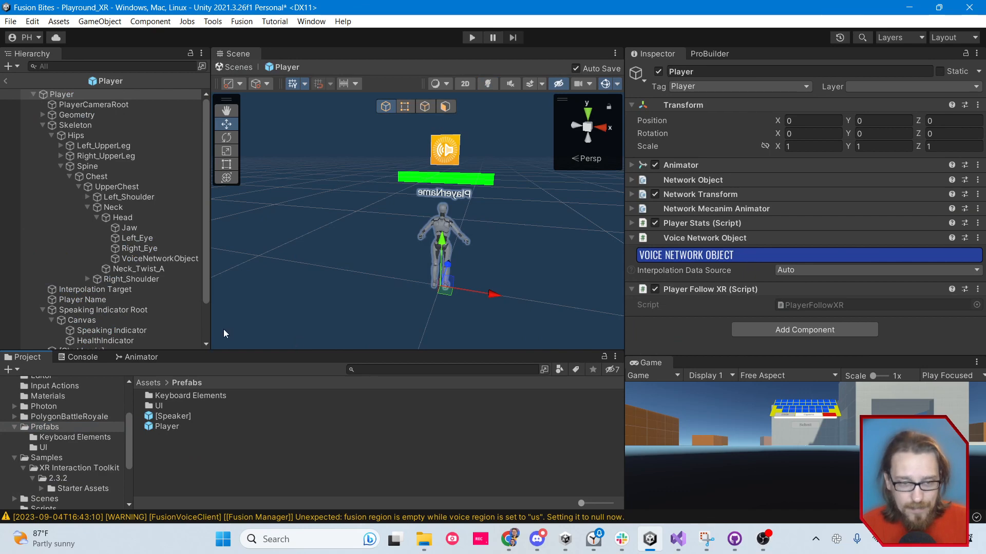
pyautogui.moveTo(261, 352); pyautogui.dragTo(294, 371)
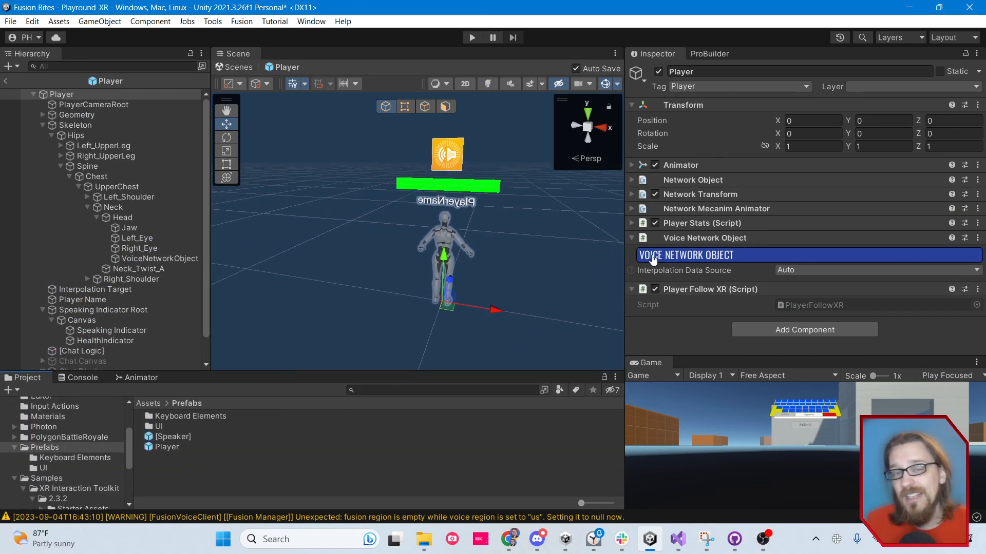
pyautogui.click(6, 81)
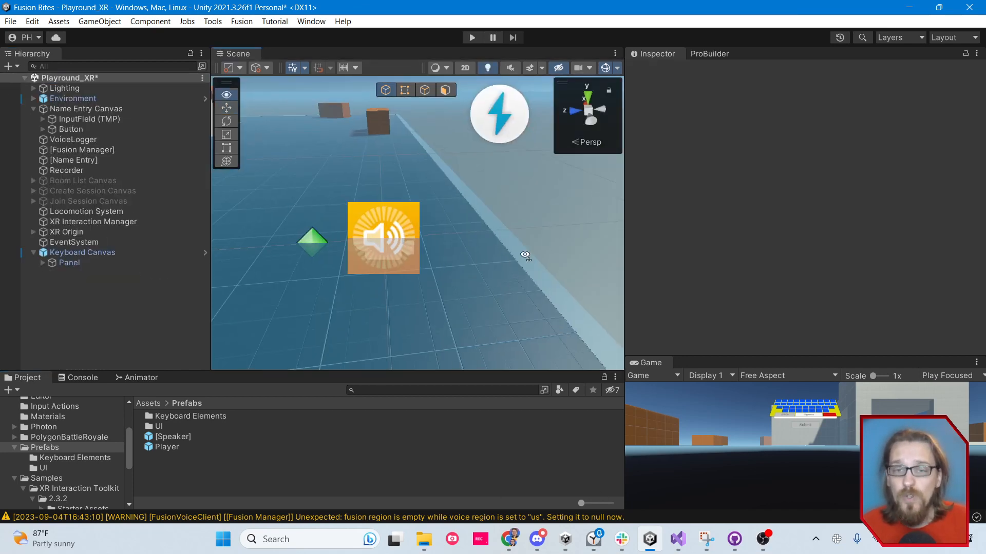
pyautogui.keyDown('alt'); pyautogui.moveTo(528, 258); pyautogui.dragTo(382, 251); pyautogui.keyUp('alt')
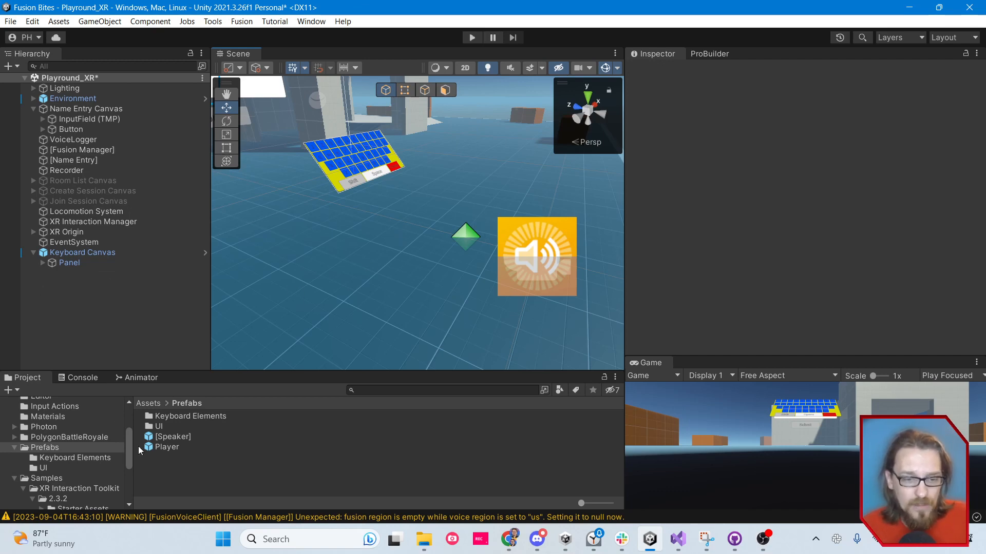
pyautogui.click(152, 447)
pyautogui.doubleClick(152, 448)
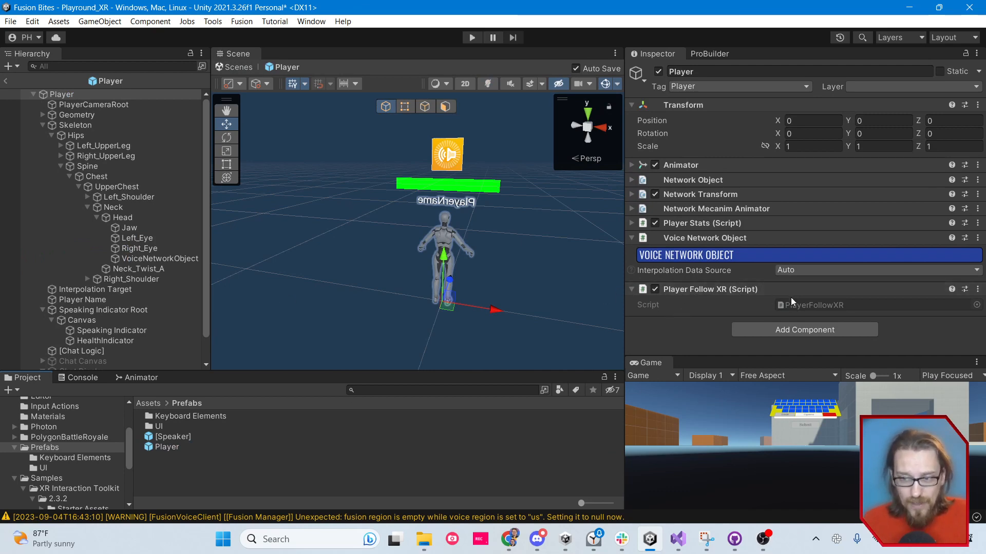
# Open the PlayerFollowXR script from the project's Scripts folder in Visual Studio
pyautogui.scroll(-5, 33, 444)
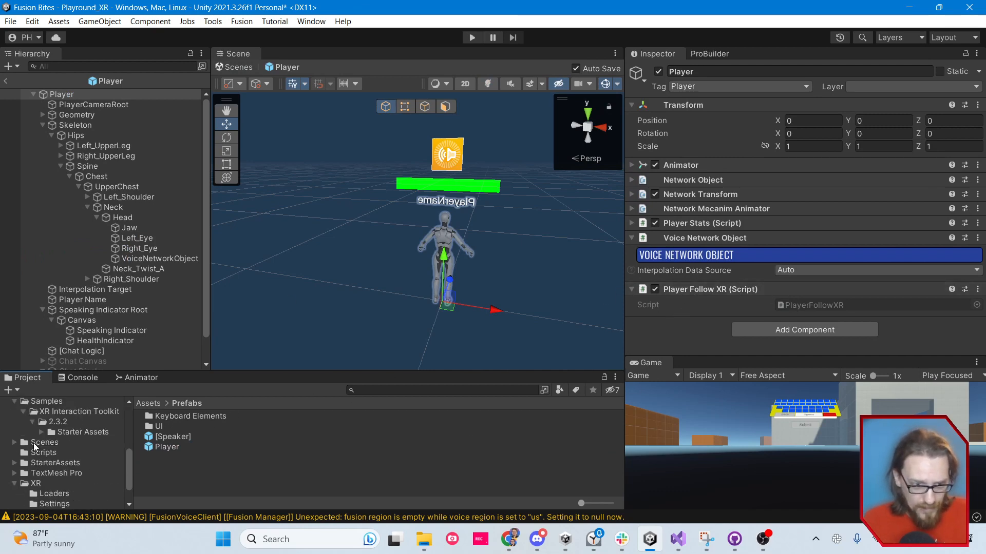
pyautogui.click(43, 420)
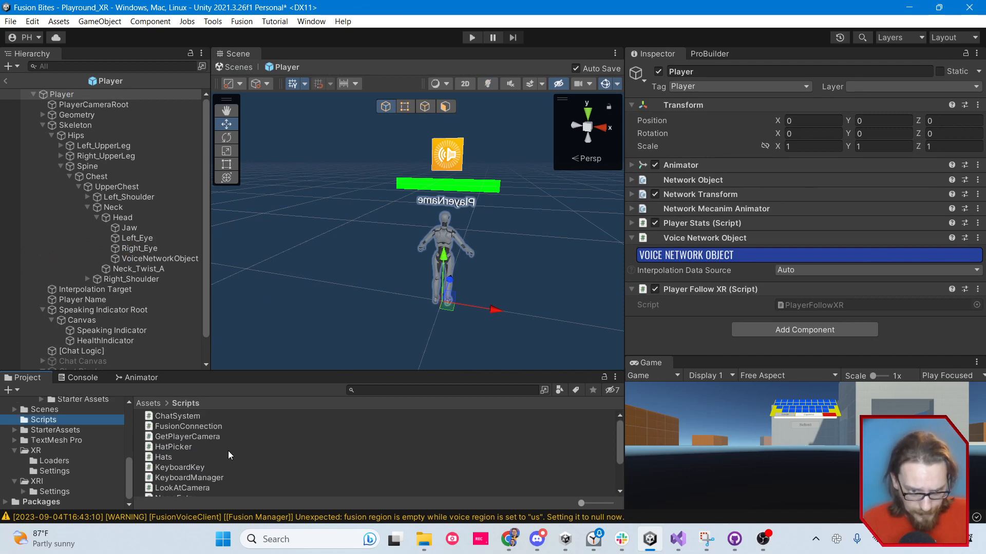
pyautogui.scroll(-3, 229, 452)
pyautogui.click(202, 449)
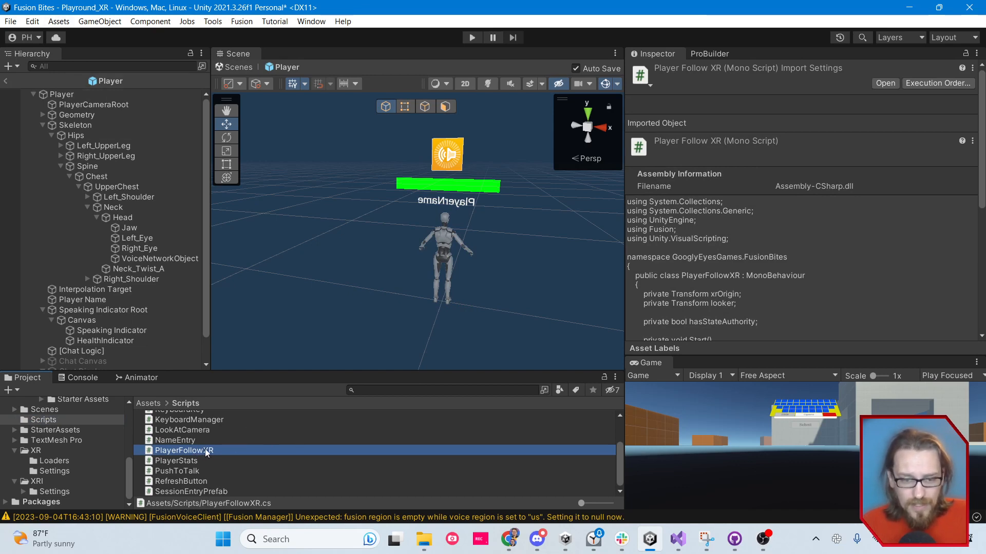
pyautogui.doubleClick(430, 450)
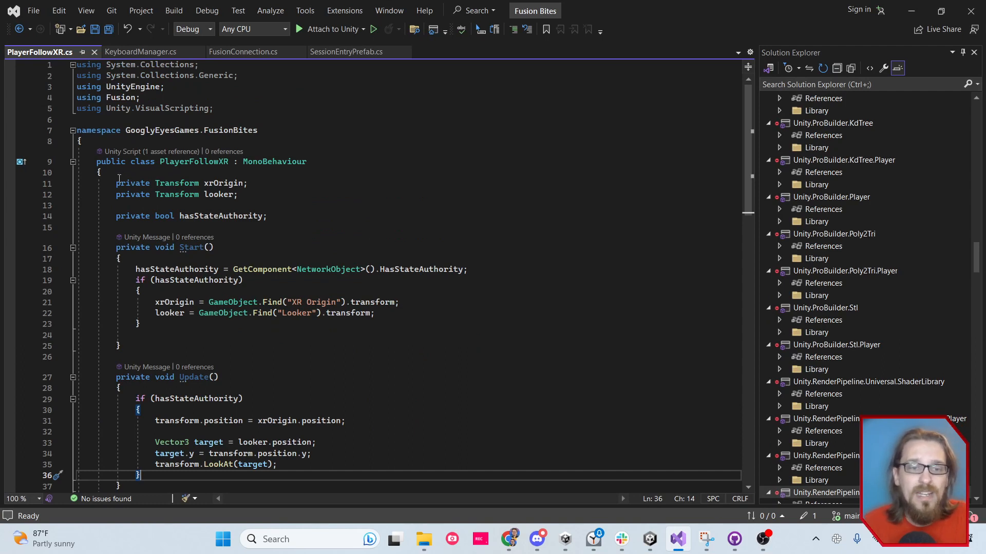
# Examine the xrOrigin and looker Transform declarations in the PlayerFollowXR class and where each is used
pyautogui.moveTo(117, 180); pyautogui.dragTo(262, 197)
pyautogui.click(264, 198)
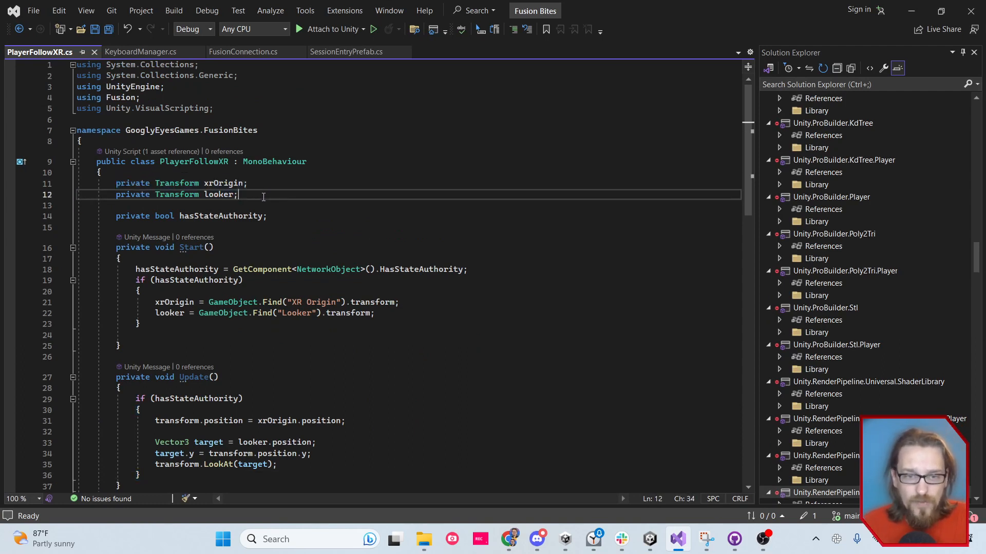
pyautogui.click(241, 183)
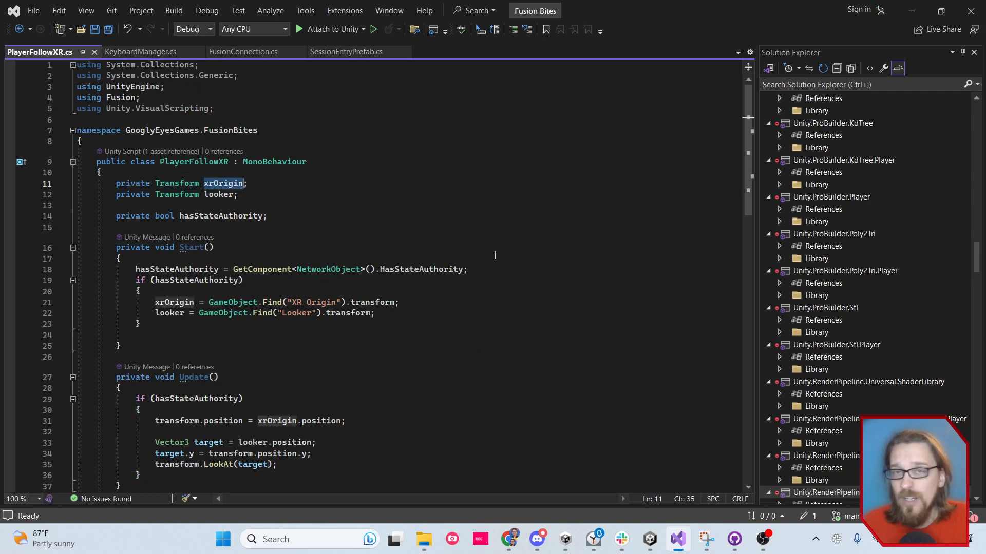
pyautogui.click(234, 195)
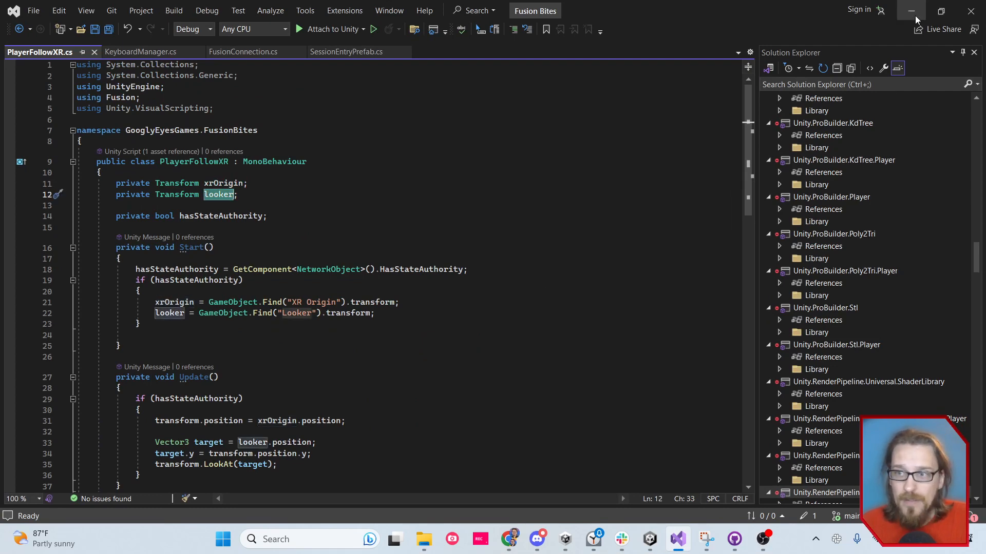
# Switch back to Unity, return to the scene, and inspect the Looker object and its icon under XR Origin's Main Camera
pyautogui.click(916, 20)
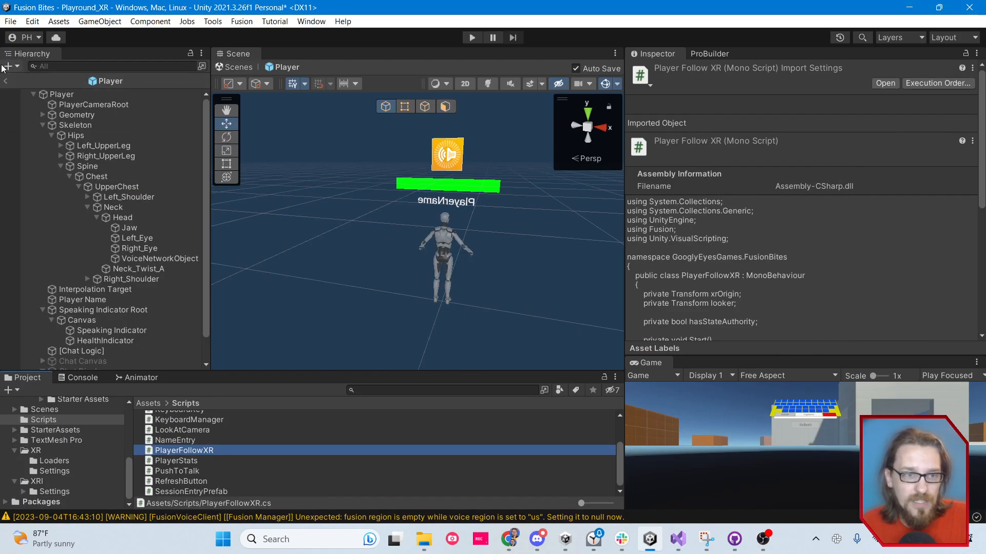
pyautogui.click(5, 81)
pyautogui.click(45, 234)
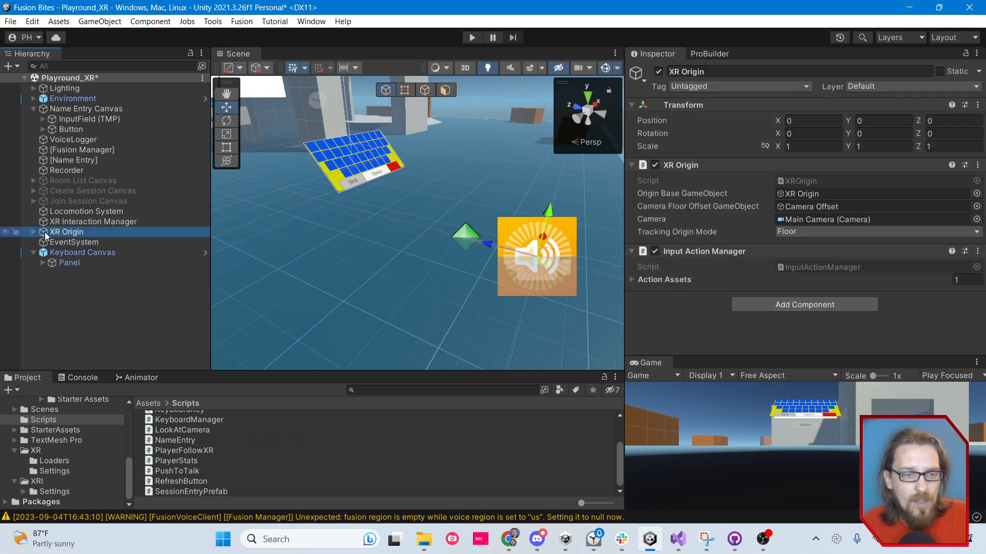
pyautogui.click(33, 232)
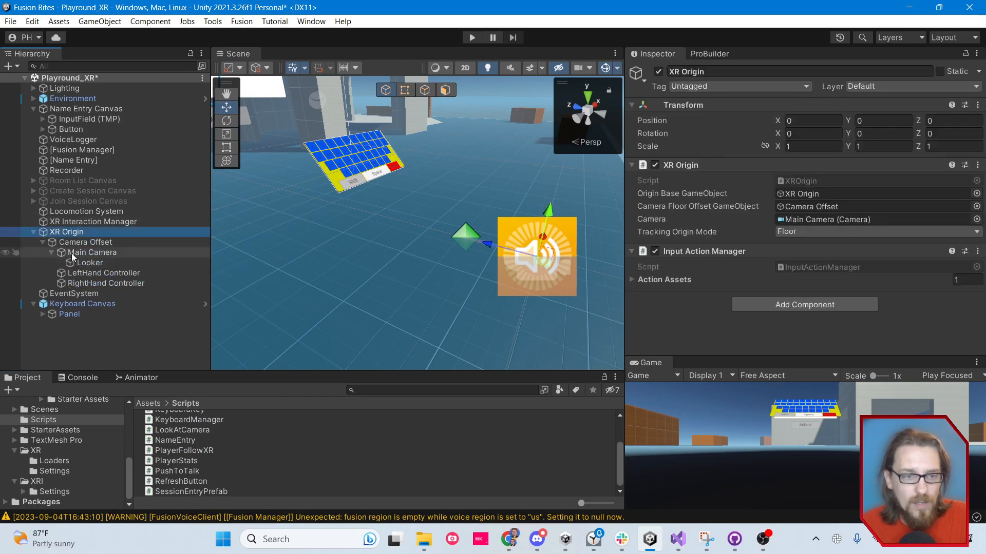
pyautogui.click(74, 252)
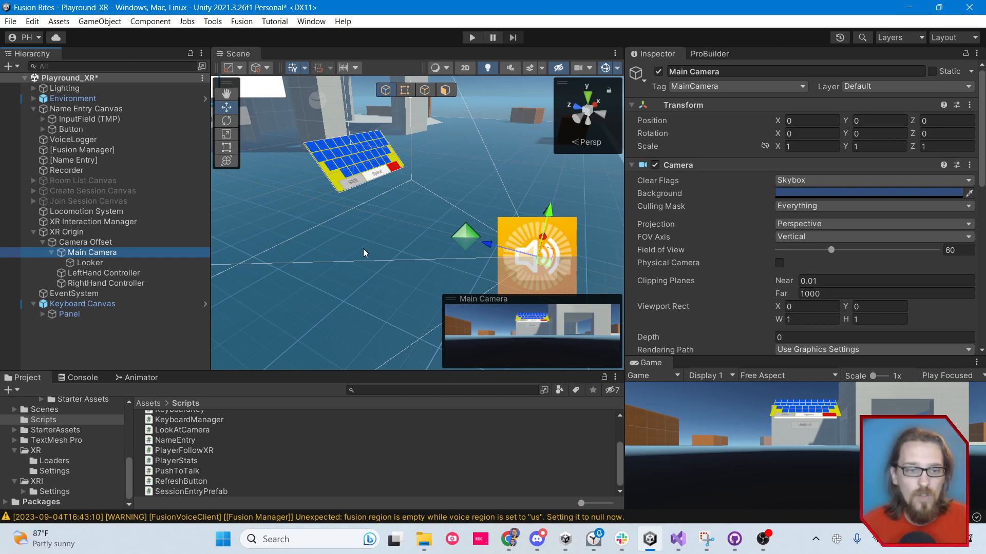
pyautogui.click(106, 263)
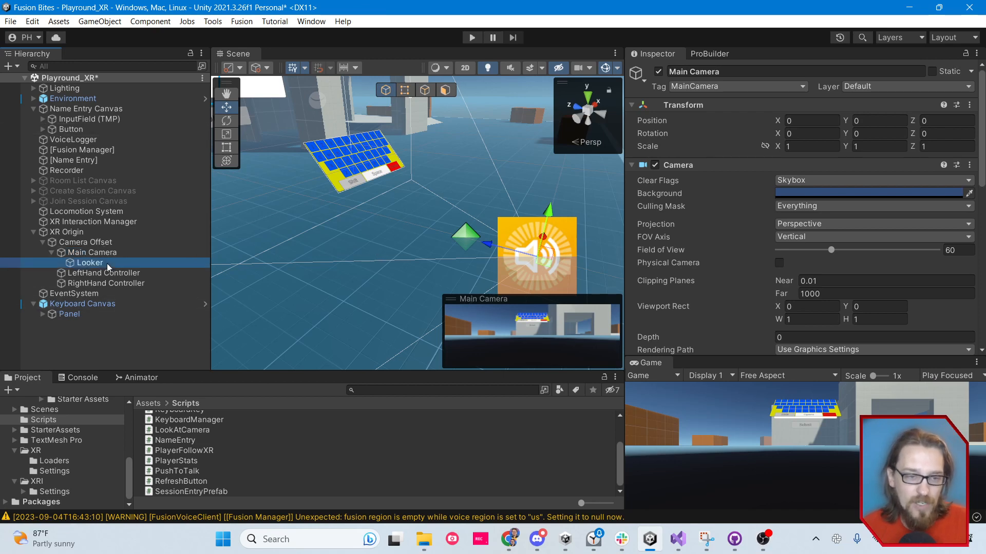
pyautogui.keyDown('alt'); pyautogui.moveTo(428, 319); pyautogui.dragTo(431, 239); pyautogui.keyUp('alt')
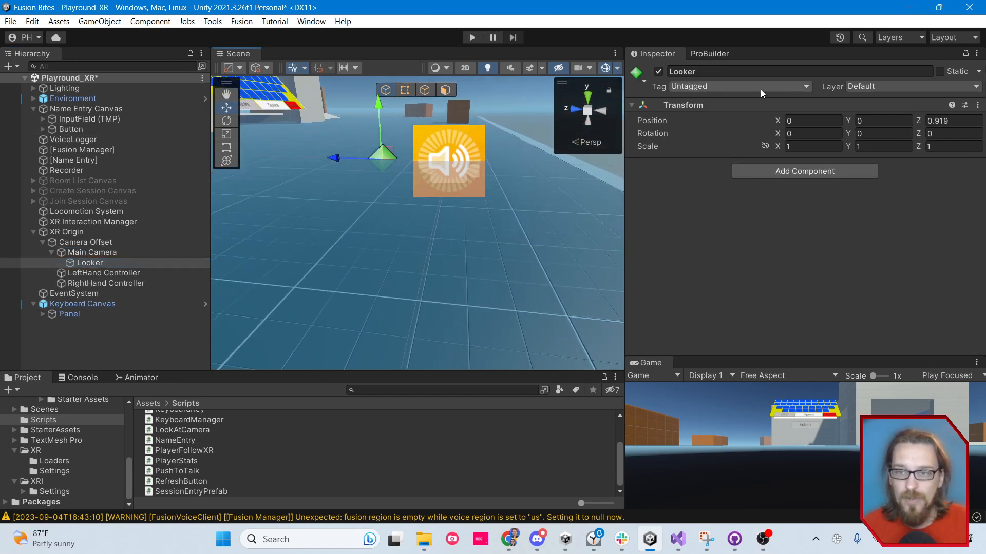
pyautogui.click(636, 77)
pyautogui.click(668, 222)
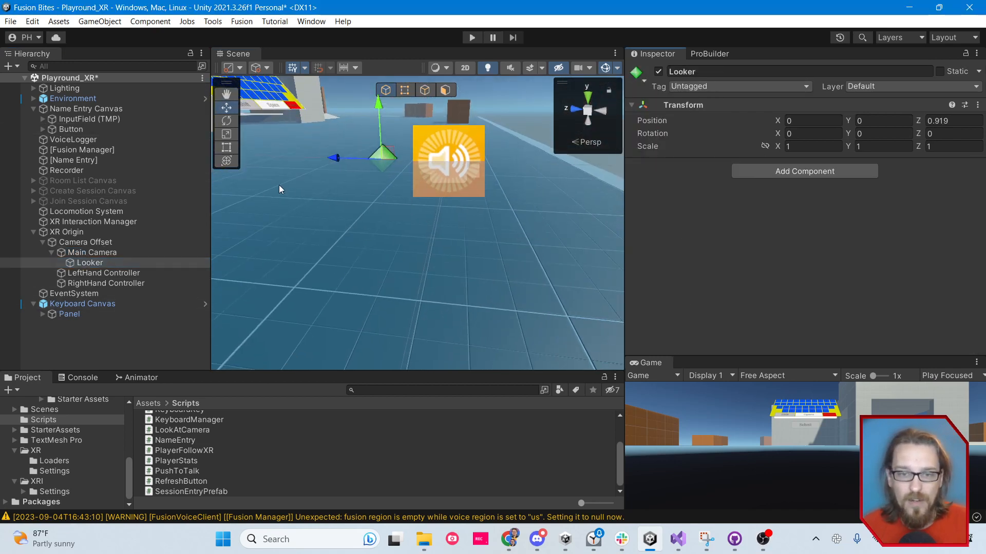
# Set the Looker object's Z position to 1
pyautogui.moveTo(306, 206); pyautogui.dragTo(383, 205, button='right')
pyautogui.press('w')
pyautogui.press('s')
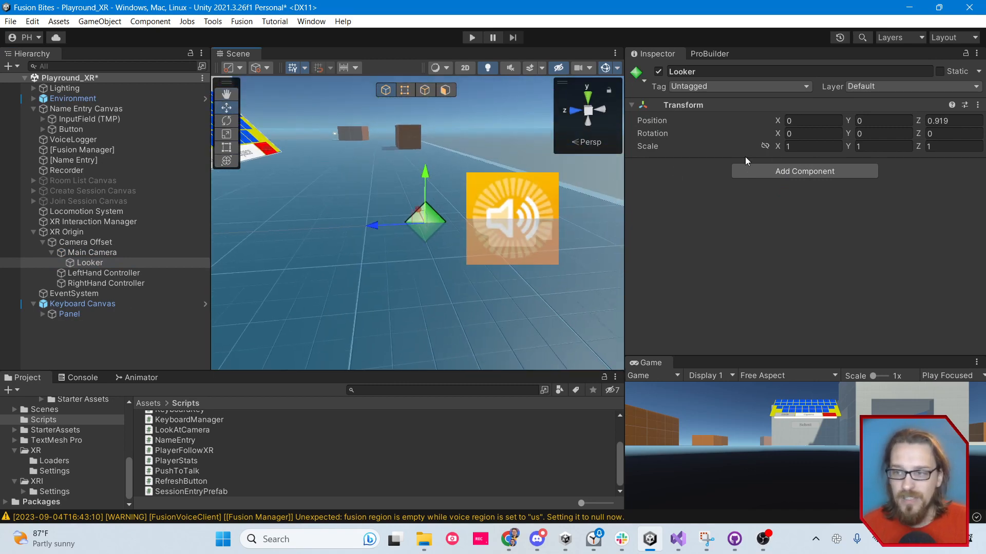
pyautogui.click(937, 126)
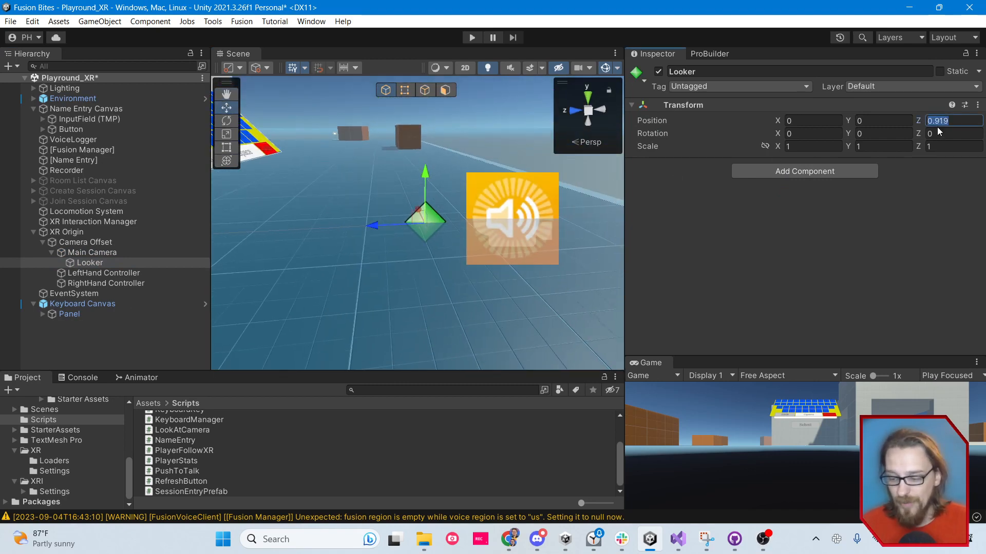
pyautogui.write('1')
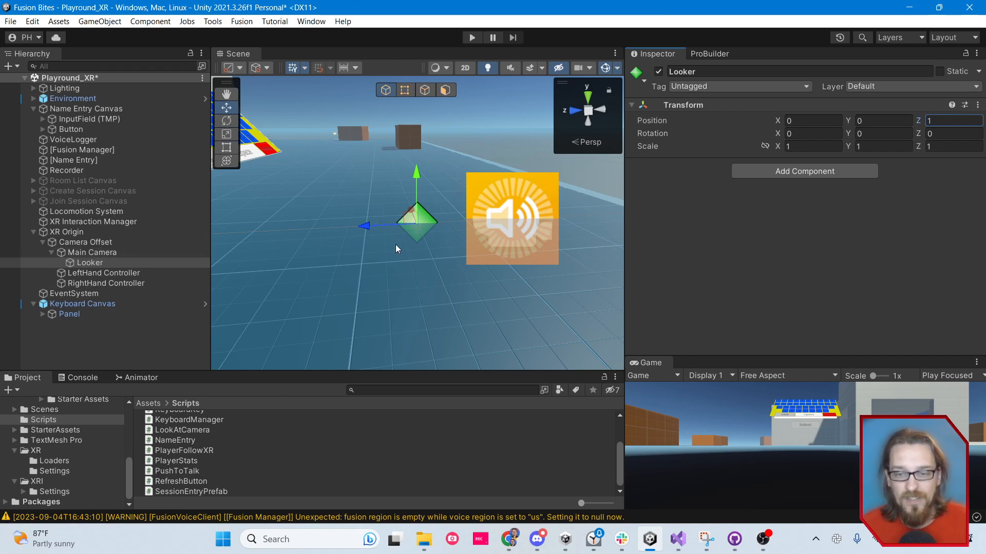
# Switch to Visual Studio, insert a blank line below the hasStateAuthority assignment in Start, and highlight NetworkObject in that assignment
pyautogui.click(676, 549)
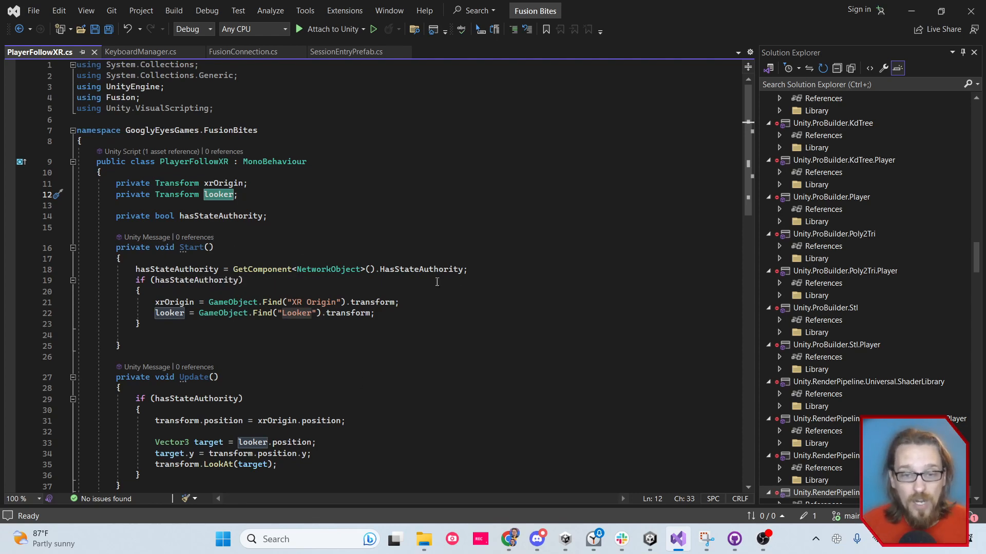
pyautogui.click(474, 269)
pyautogui.press('Return')
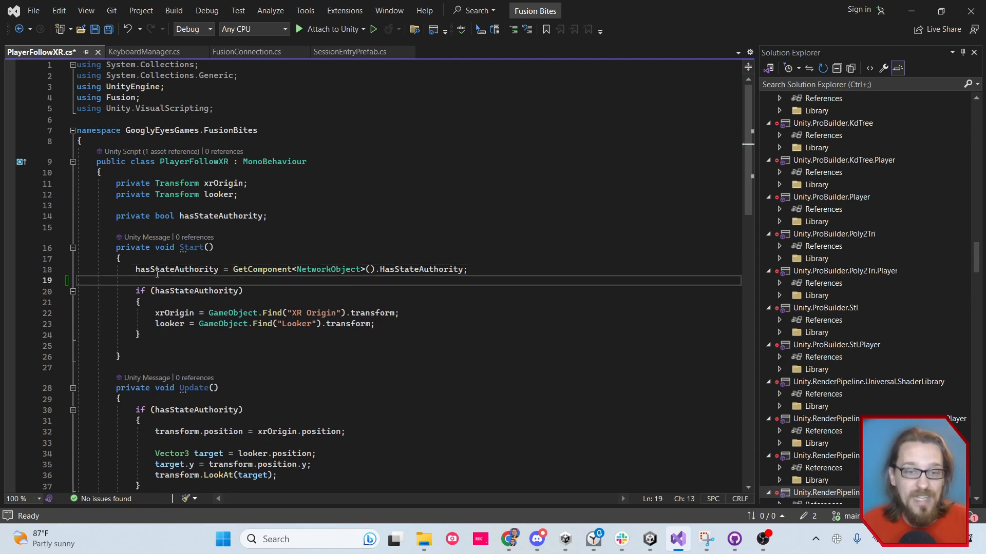
pyautogui.doubleClick(313, 271)
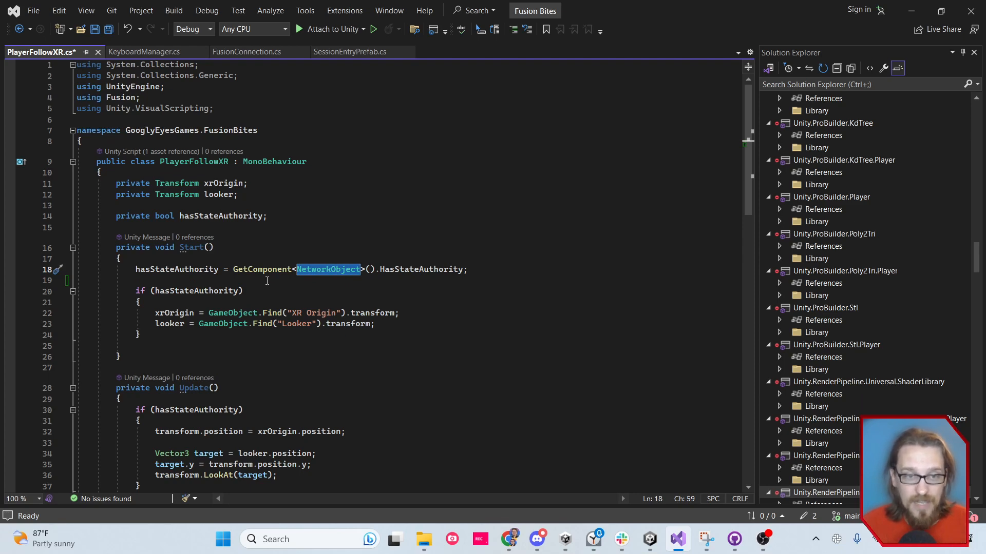
# Examine the Fusion namespace, the hasStateAuthority assignment, and the XR Origin and Looker lookups in the Start method
pyautogui.doubleClick(121, 98)
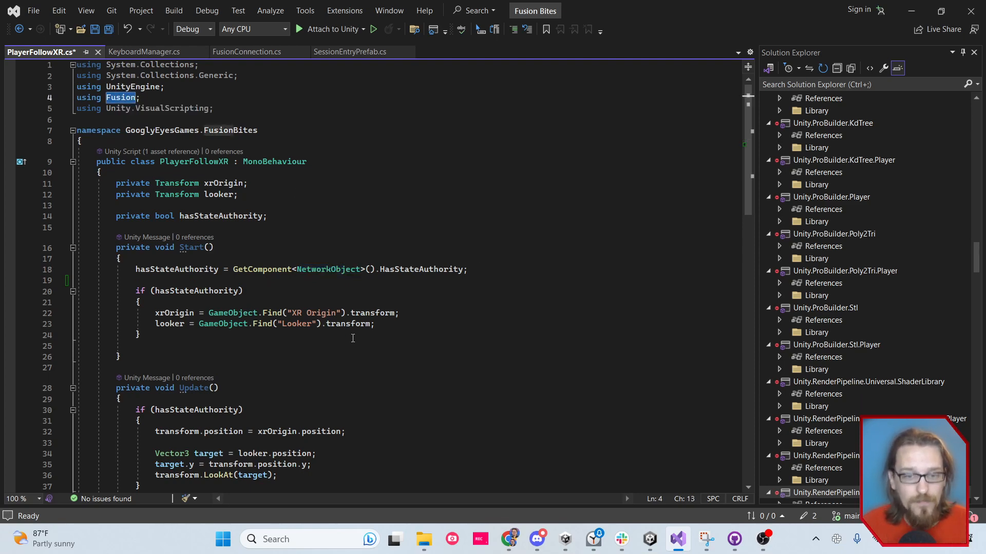
pyautogui.click(189, 269)
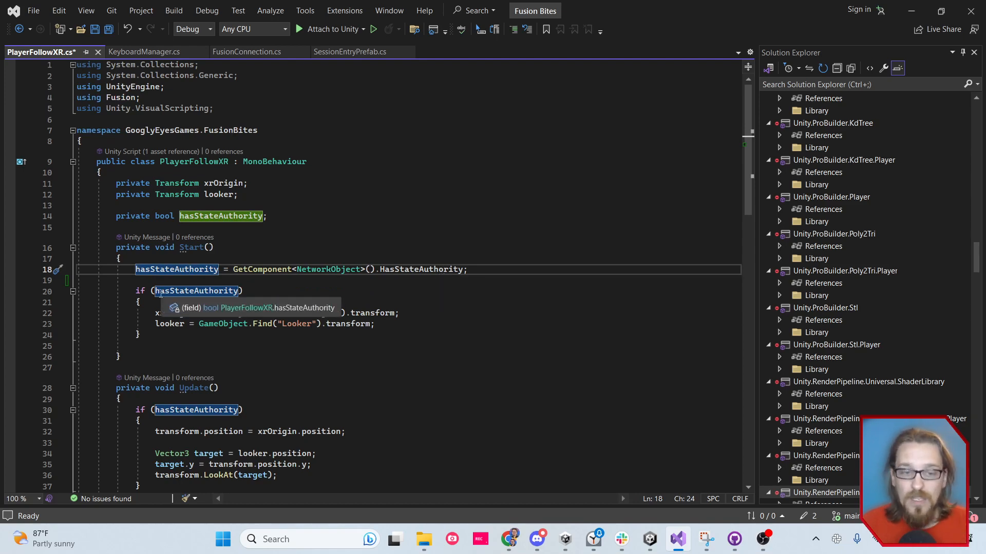
pyautogui.doubleClick(174, 313)
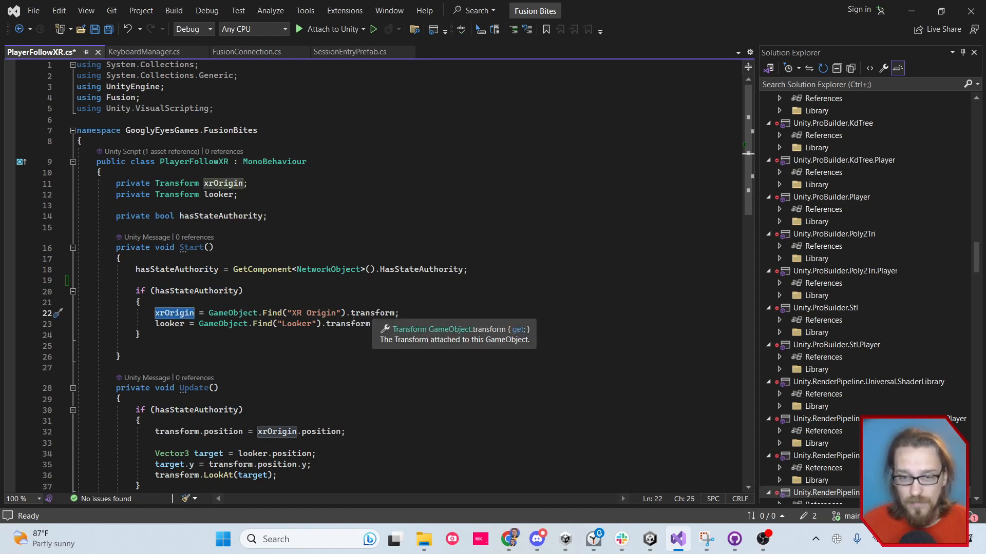
pyautogui.click(173, 324)
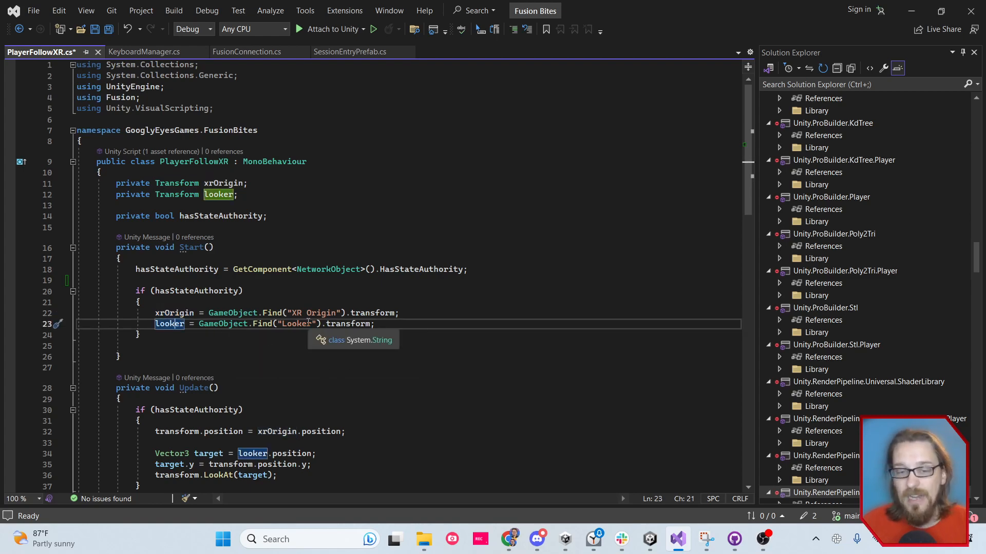
pyautogui.moveTo(394, 330)
pyautogui.mouseDown()
pyautogui.moveTo(82, 314)
pyautogui.moveTo(398, 330)
pyautogui.mouseUp()
pyautogui.click(243, 271)
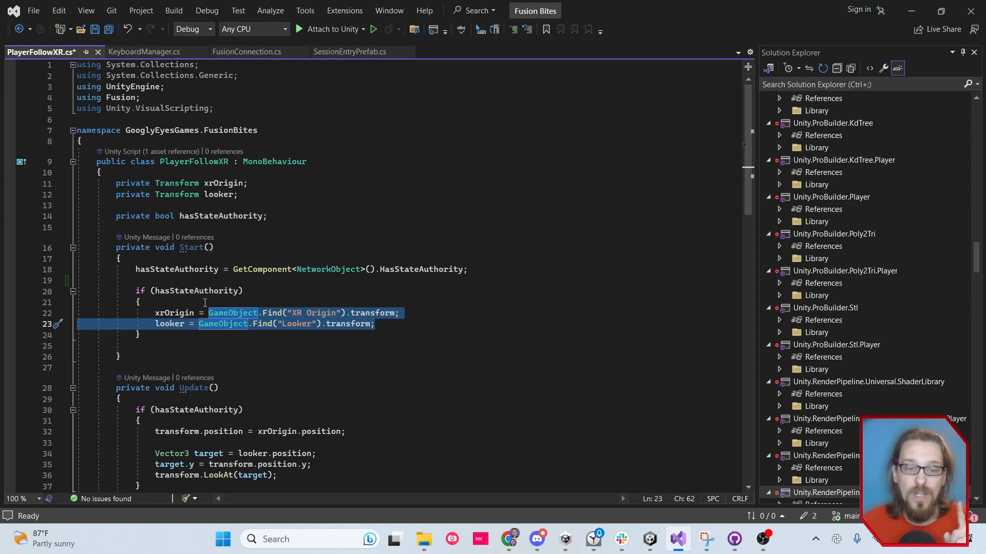
# Examine the hasStateAuthority check in the Update method and the line matching the player's transform.position to xrOrigin.position
pyautogui.scroll(-2, 324, 353)
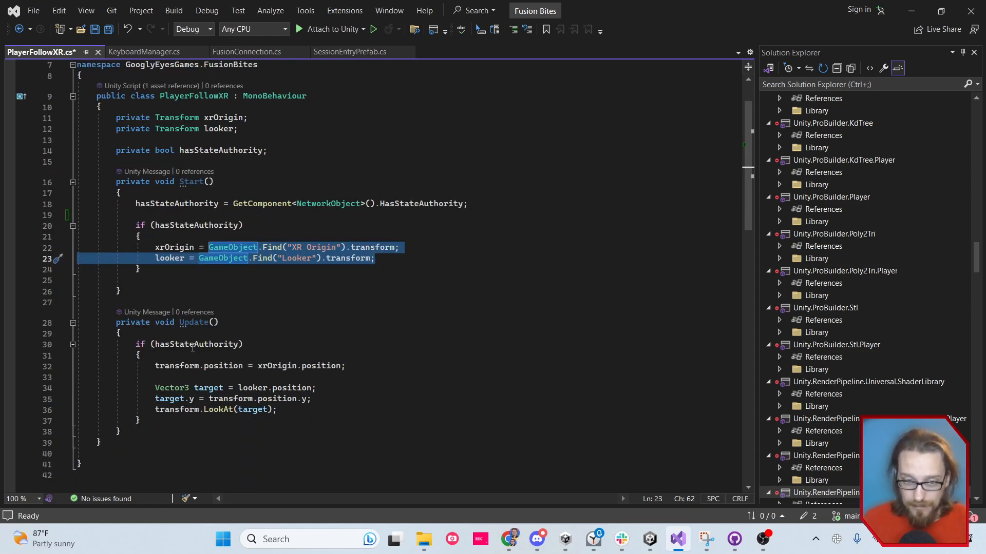
pyautogui.click(190, 203)
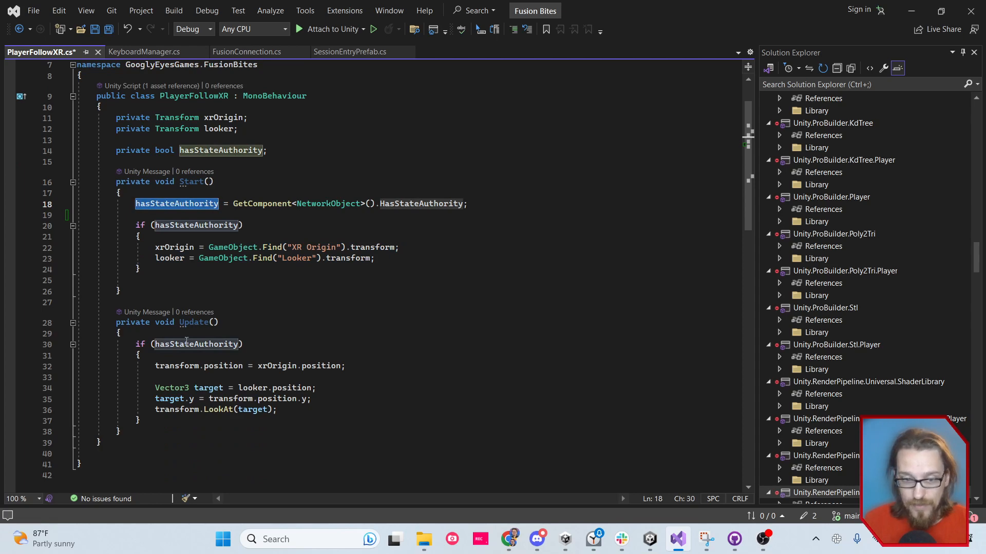
pyautogui.hotkey('ctrl', 'shift', 'Down')
pyautogui.hotkey('ctrl', 'shift', 'Down')
pyautogui.moveTo(301, 412); pyautogui.dragTo(156, 367)
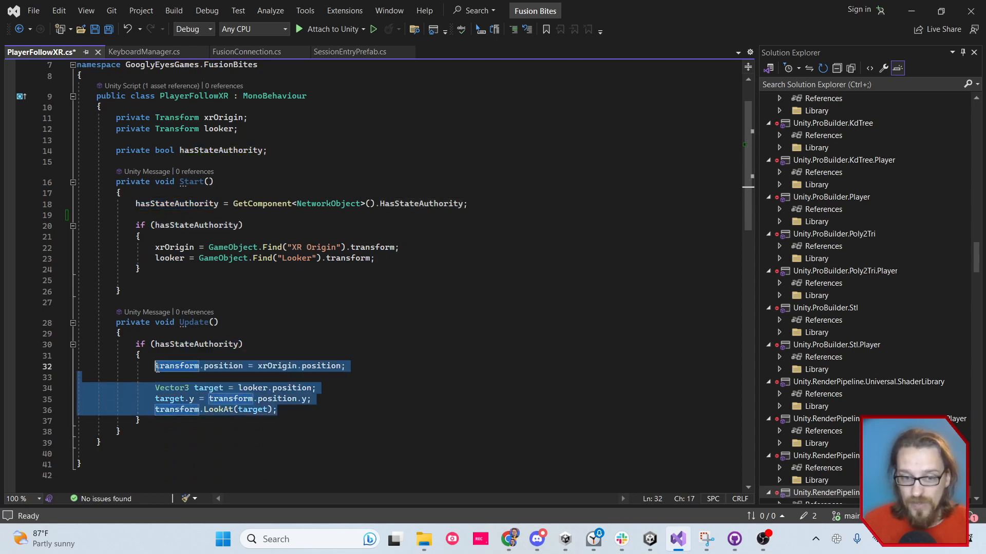
pyautogui.click(358, 399)
pyautogui.doubleClick(176, 369)
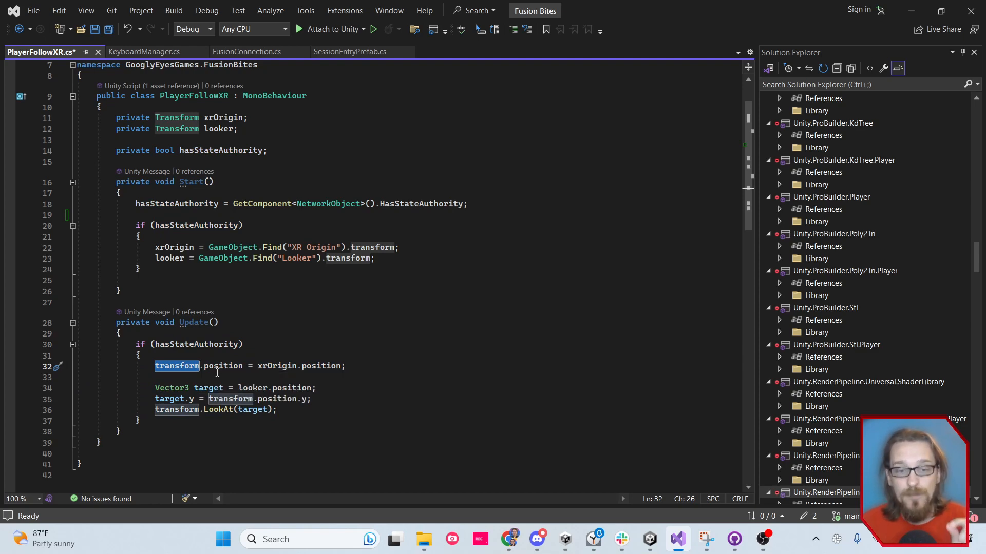
pyautogui.doubleClick(277, 367)
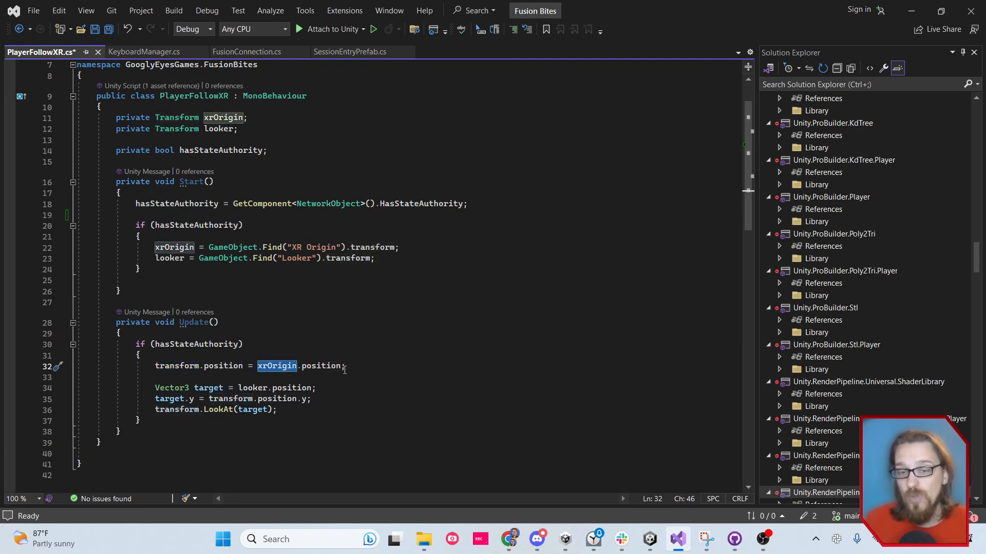
# Switch to Unity, hide the Scene view gizmos, and inspect where the XR Origin and its Main Camera sit in the scene
pyautogui.click(649, 539)
pyautogui.click(87, 235)
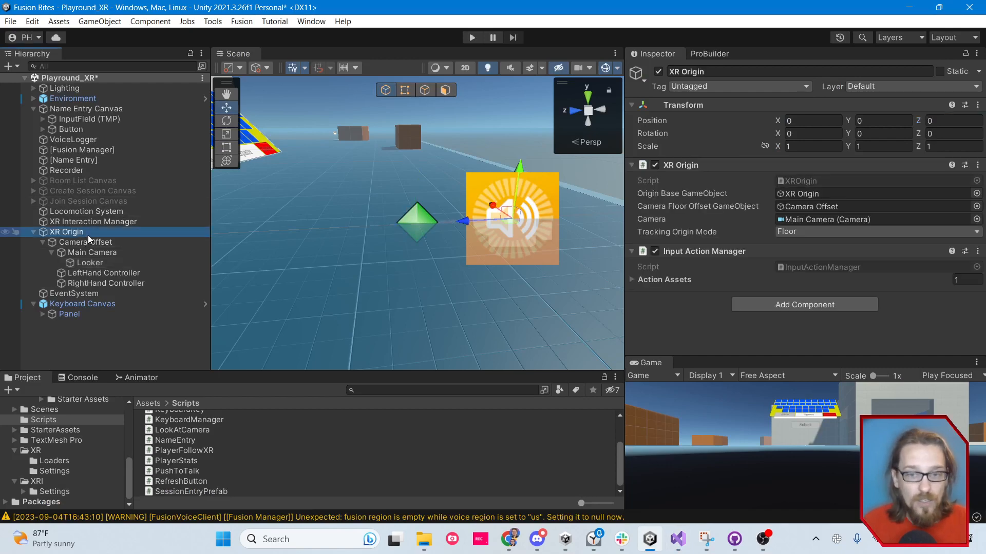
pyautogui.moveTo(446, 283); pyautogui.dragTo(331, 272, button='right')
pyautogui.press('d')
pyautogui.press('w')
pyautogui.press('s')
pyautogui.click(603, 69)
pyautogui.moveTo(413, 256); pyautogui.dragTo(472, 261, button='right')
pyautogui.press('a')
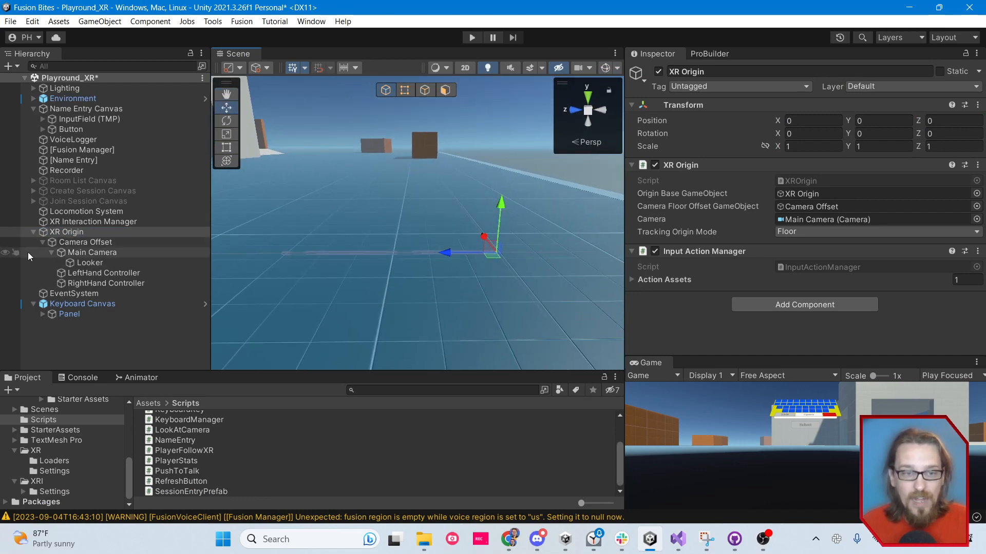
pyautogui.click(90, 251)
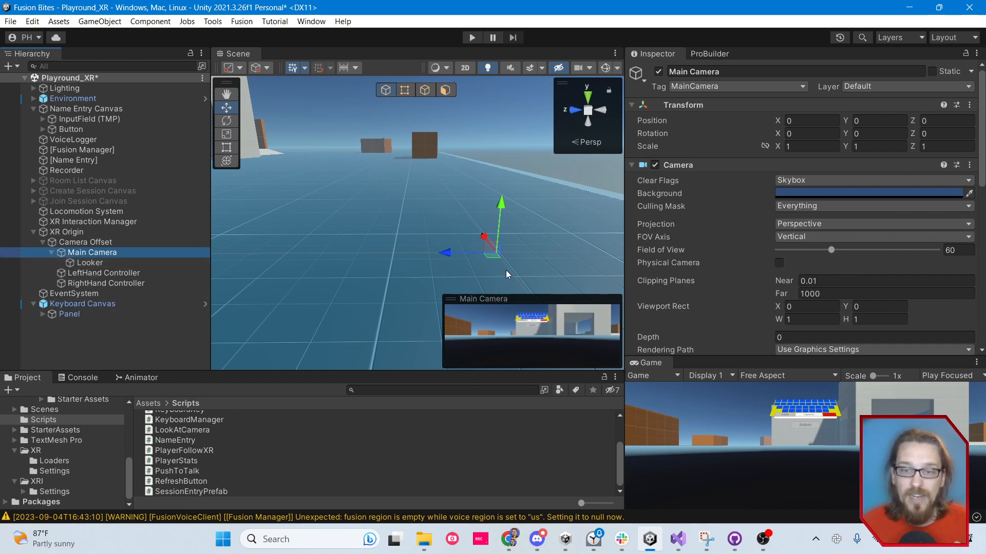
pyautogui.click(92, 233)
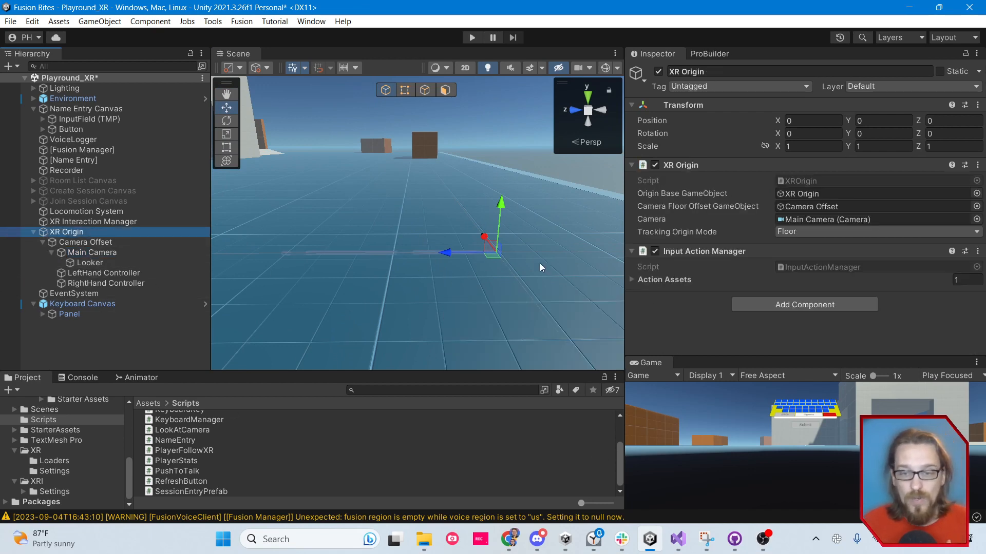
# Add the Player prefab to the scene to compare its pivot with the XR Origin, and delete it again
pyautogui.scroll(3, 41, 452)
pyautogui.click(43, 453)
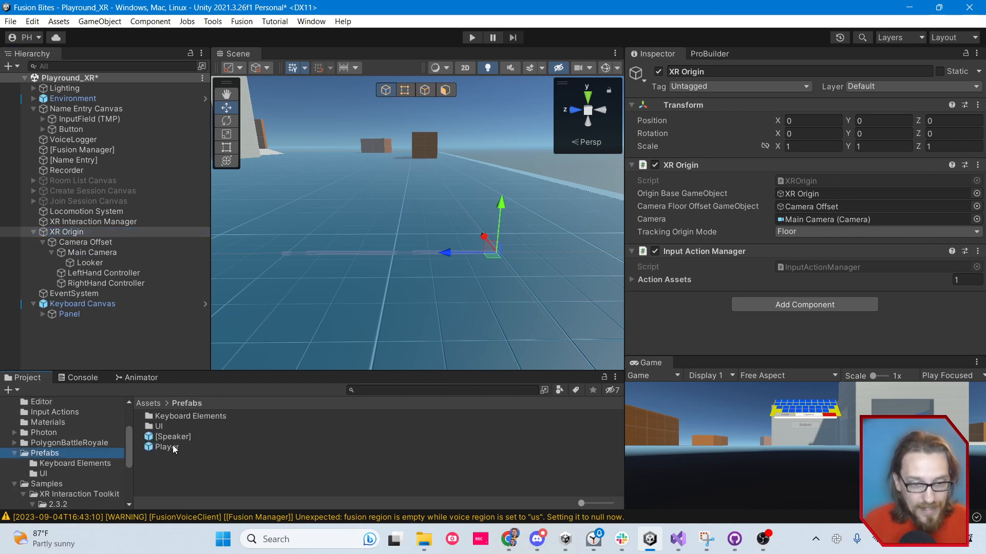
pyautogui.moveTo(174, 447); pyautogui.dragTo(128, 353)
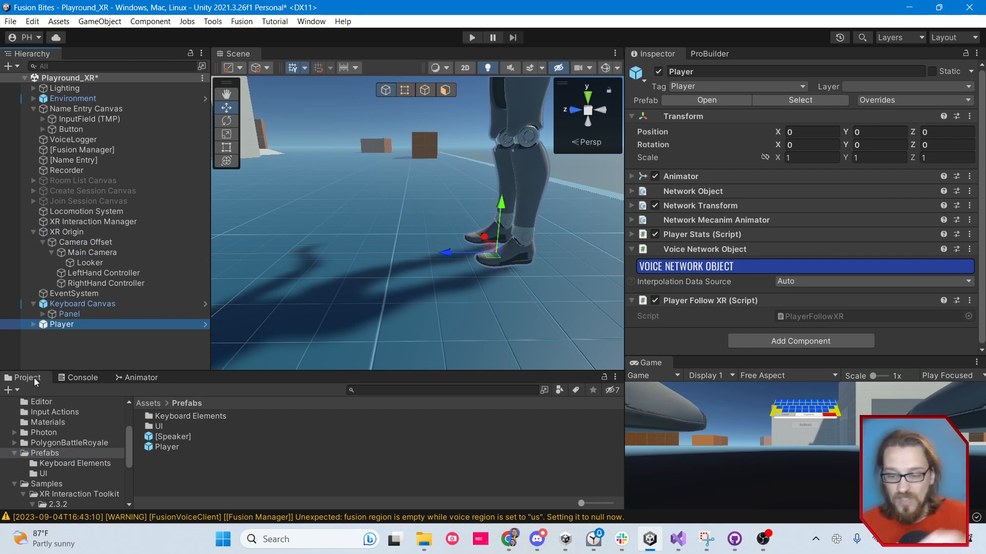
pyautogui.press('Delete')
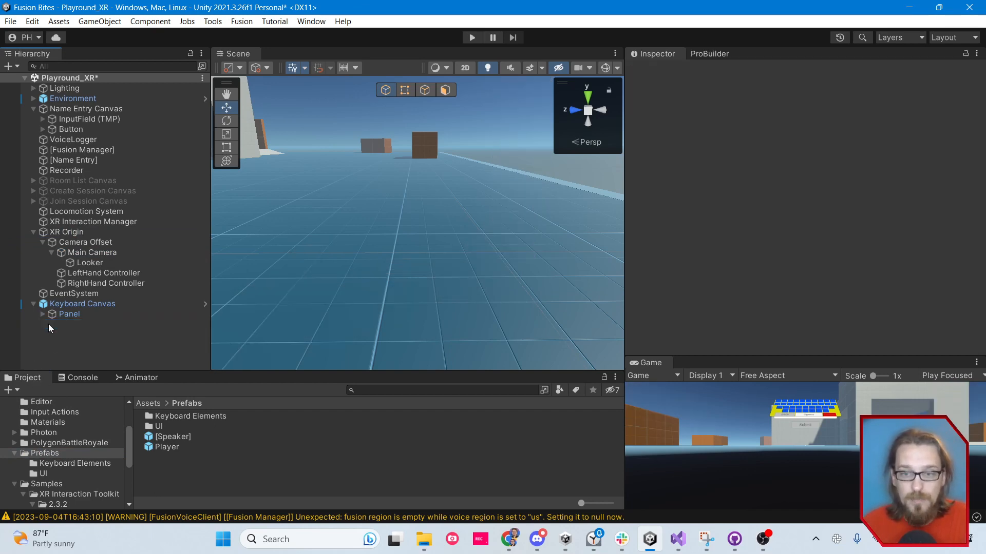
# Switch to Visual Studio and examine the Vector3 target variable and its looker.position assignment in Update
pyautogui.click(678, 539)
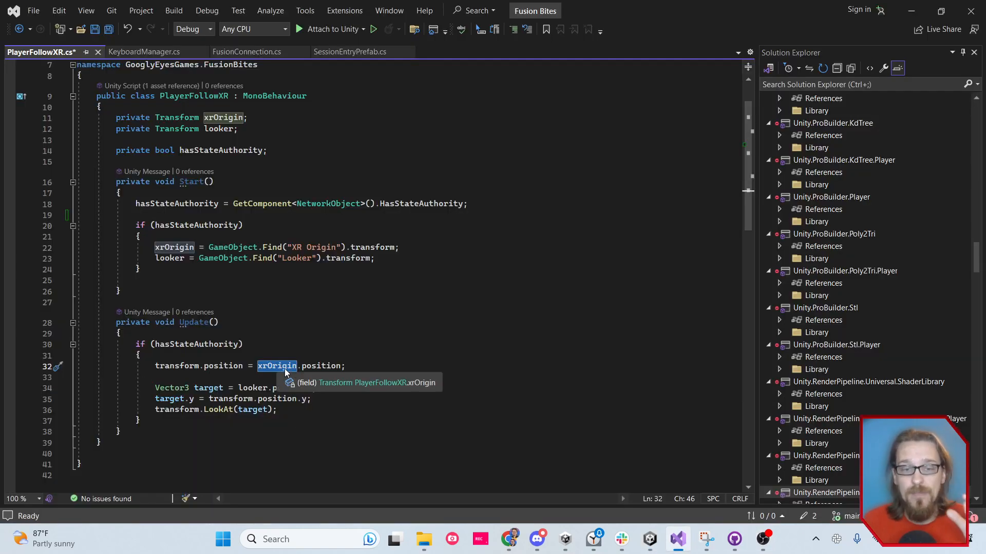
pyautogui.doubleClick(174, 388)
pyautogui.click(196, 388)
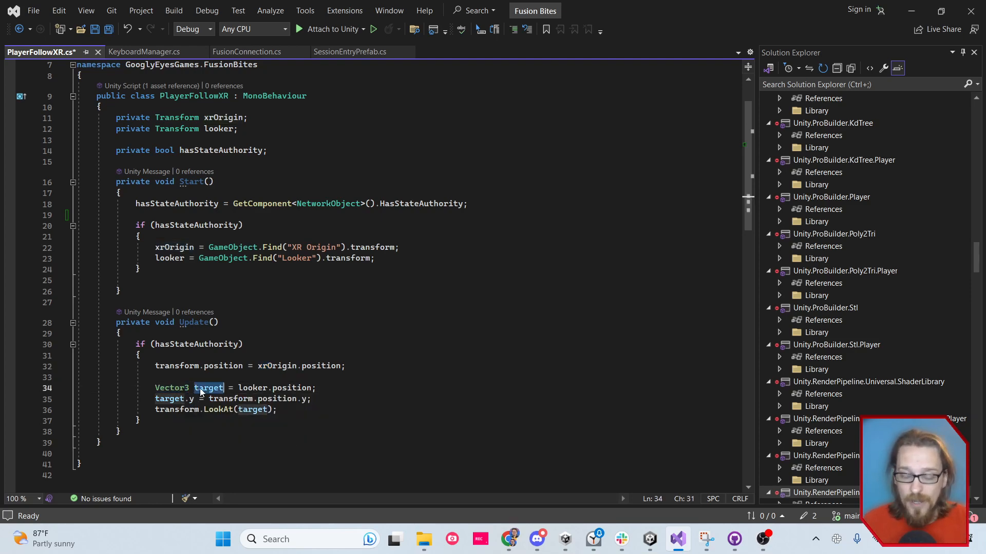
pyautogui.click(254, 388)
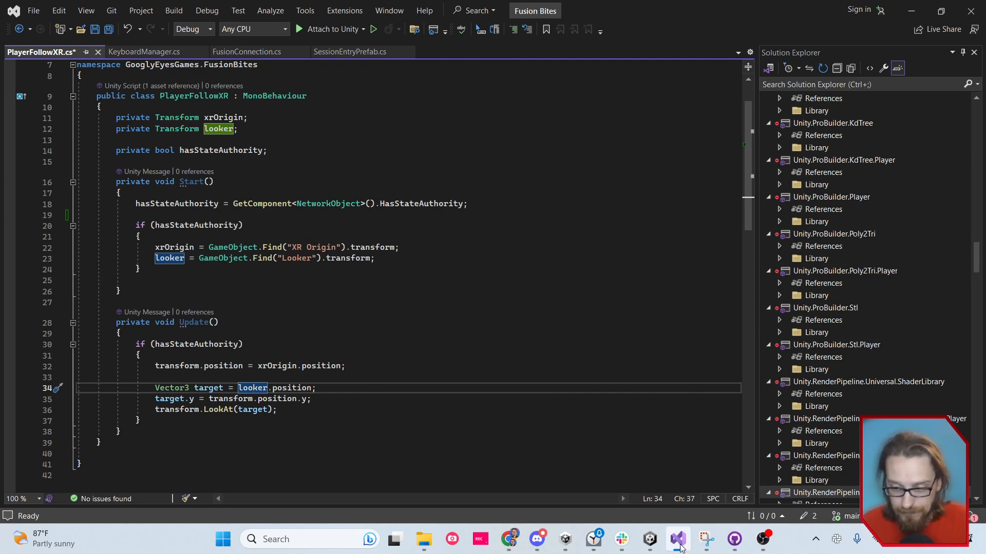
# Switch to Unity, enter Play mode, and dock the Game view beside the Scene view at a wider size
pyautogui.click(649, 539)
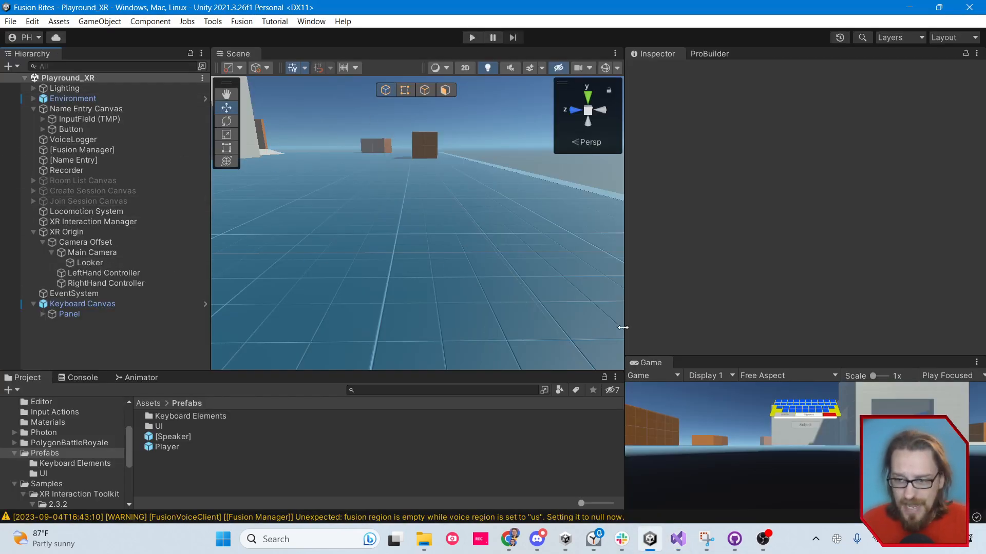
pyautogui.click(472, 38)
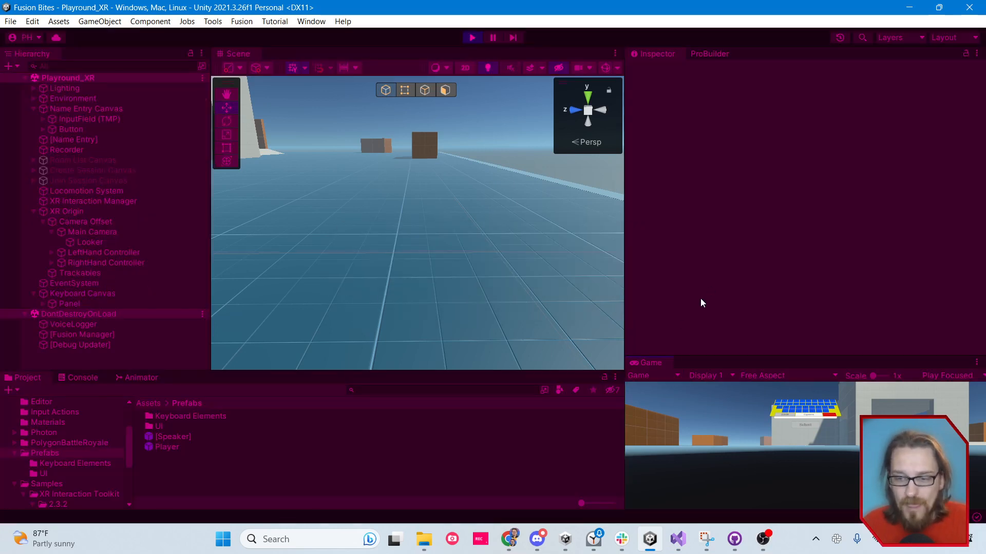
pyautogui.moveTo(645, 364); pyautogui.dragTo(334, 63)
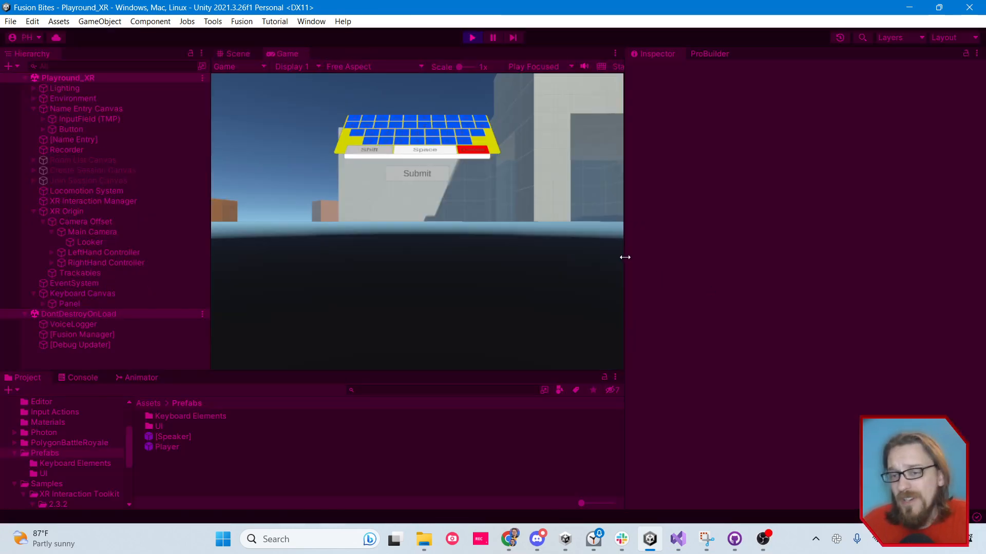
pyautogui.moveTo(624, 257); pyautogui.dragTo(787, 251)
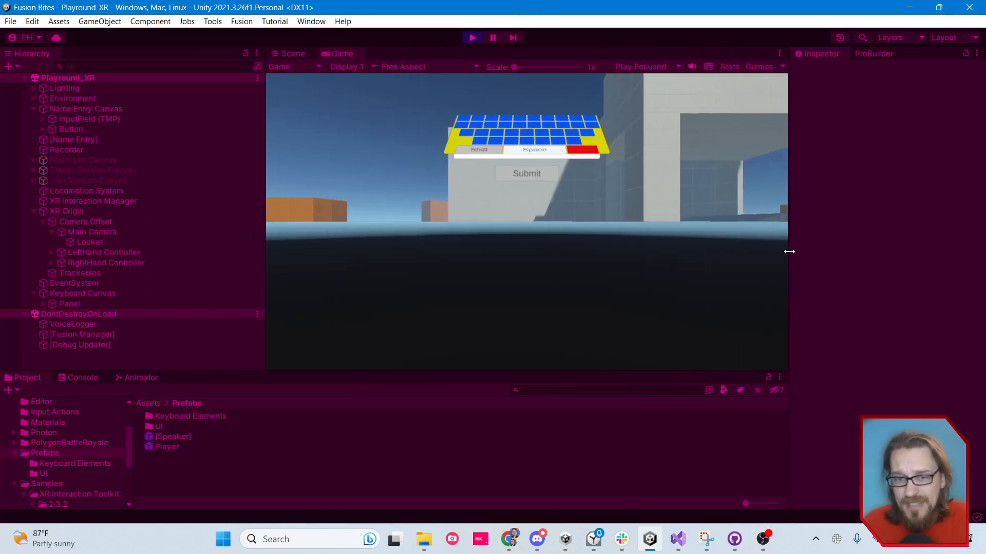
# Raise the Camera Offset object under XR Origin to a Y position of 1.84
pyautogui.click(82, 222)
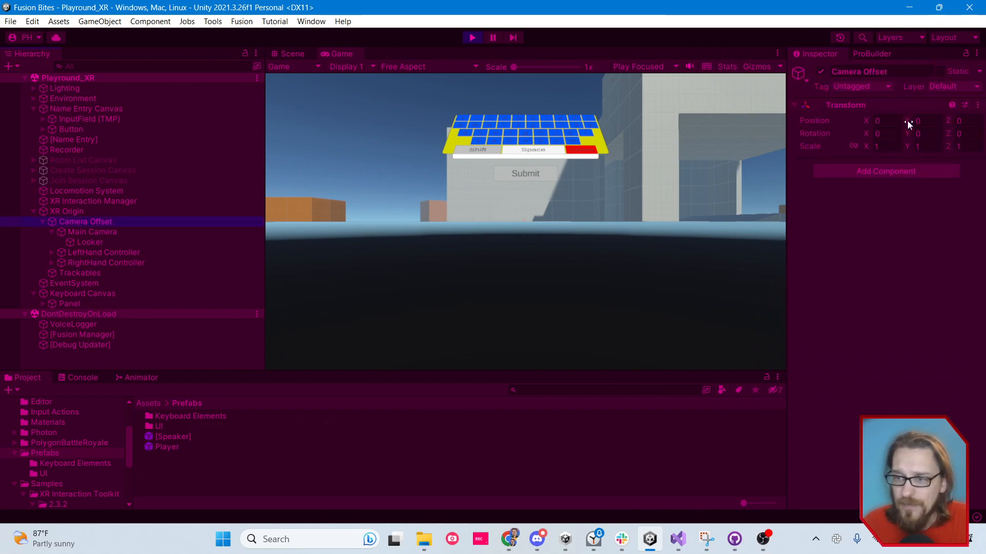
pyautogui.moveTo(907, 121); pyautogui.dragTo(949, 122)
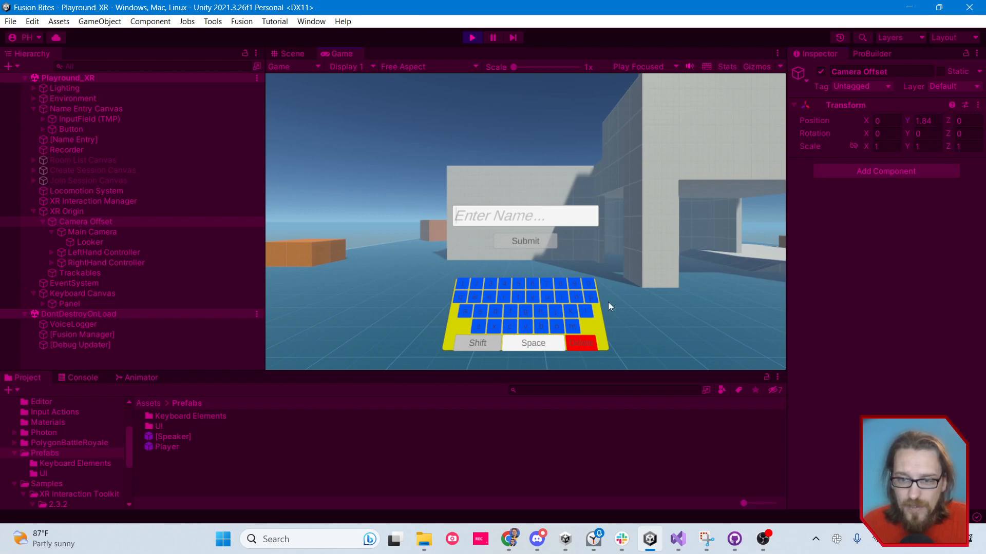
# Submit the name form in the running game, and create a session with room name u and a passcode
pyautogui.click(534, 240)
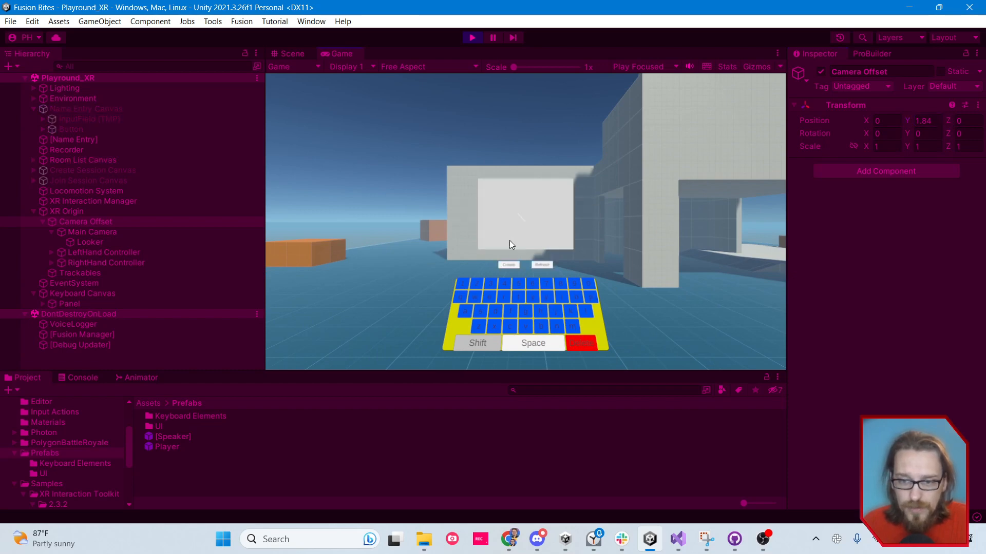
pyautogui.click(508, 265)
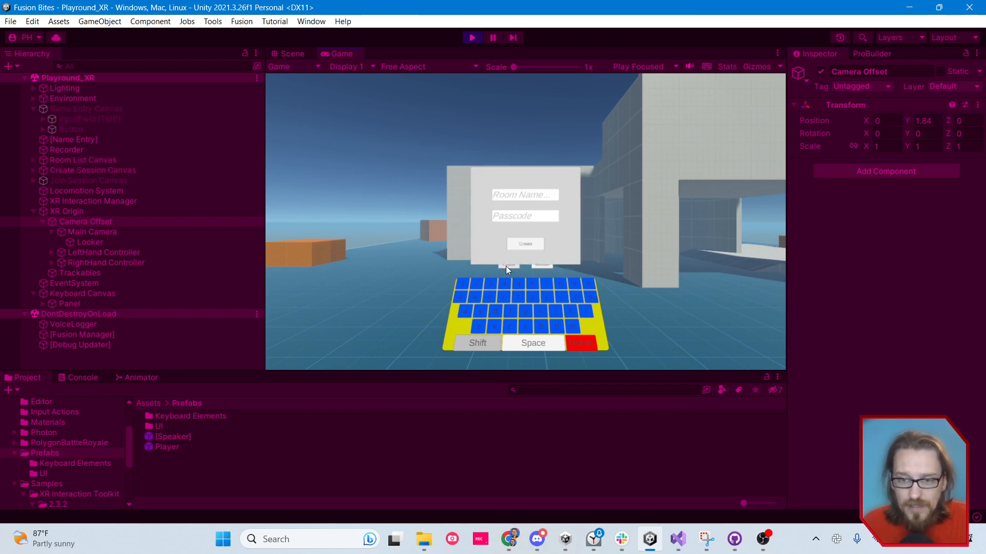
pyautogui.click(548, 308)
pyautogui.click(535, 221)
pyautogui.click(534, 284)
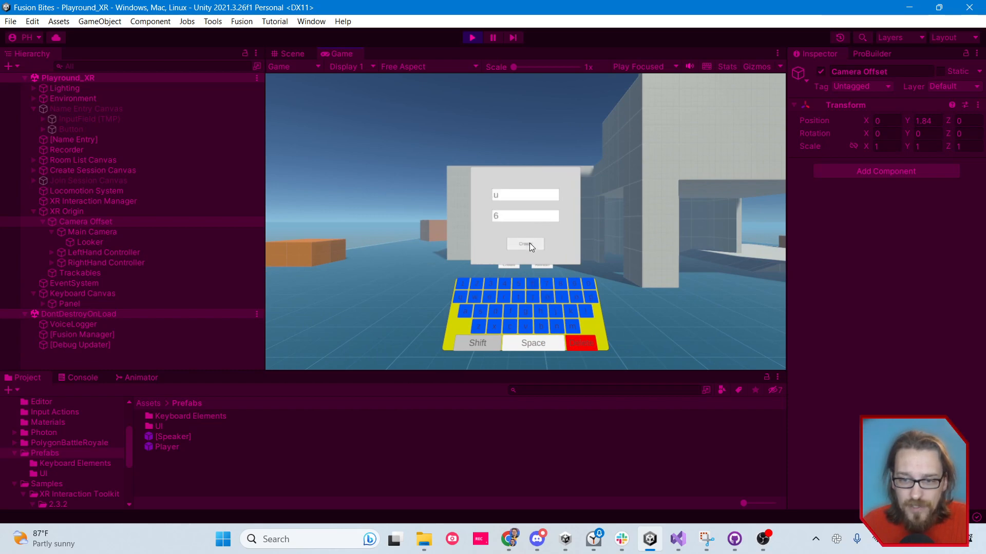
pyautogui.click(530, 244)
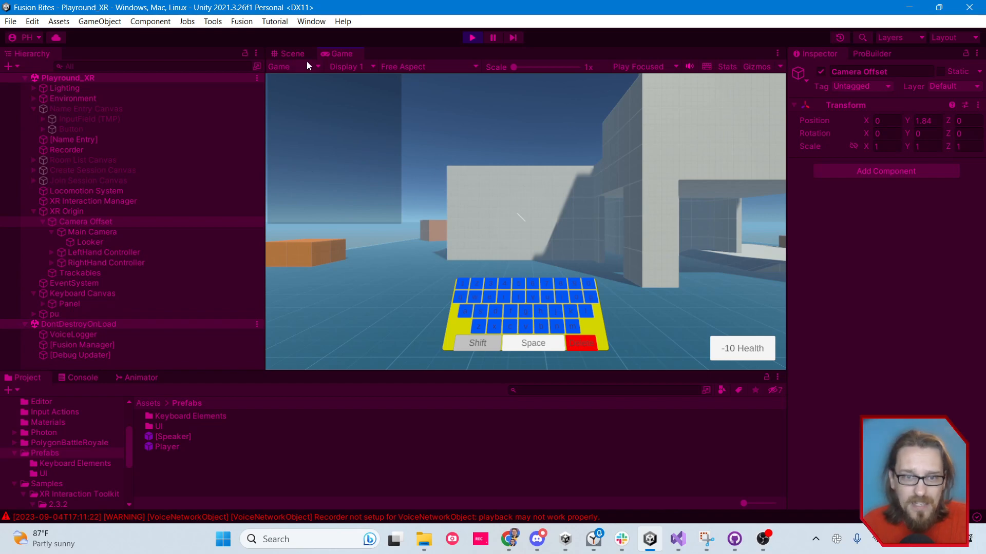
# Dock the Game view back beneath the Inspector and inspect the spawned player avatar from several angles in the Scene view
pyautogui.moveTo(336, 53); pyautogui.dragTo(873, 411)
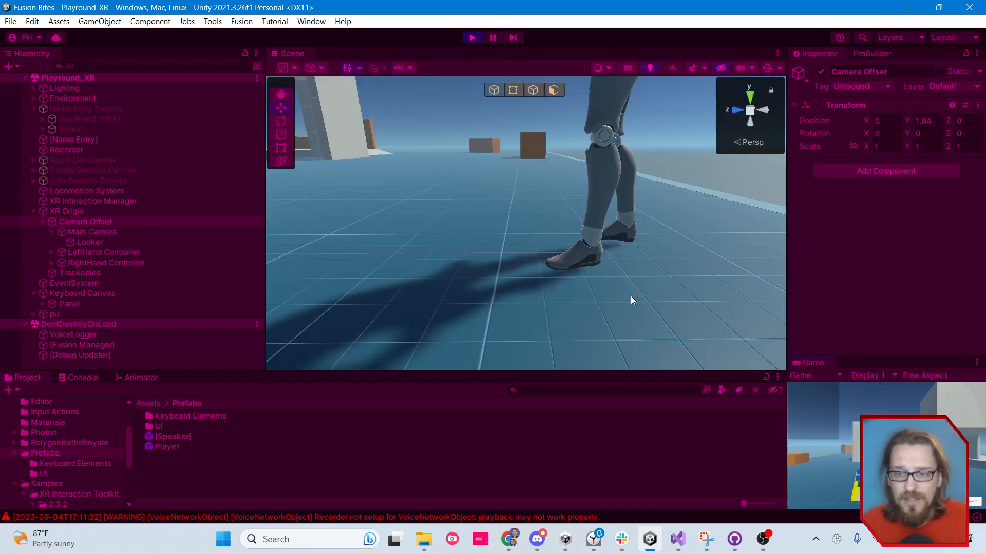
pyautogui.press('s')
pyautogui.moveTo(544, 316); pyautogui.dragTo(524, 301, button='right')
pyautogui.press('e')
pyautogui.press('q')
pyautogui.press('w')
pyautogui.moveTo(651, 150); pyautogui.dragTo(669, 97, button='right')
pyautogui.press('w')
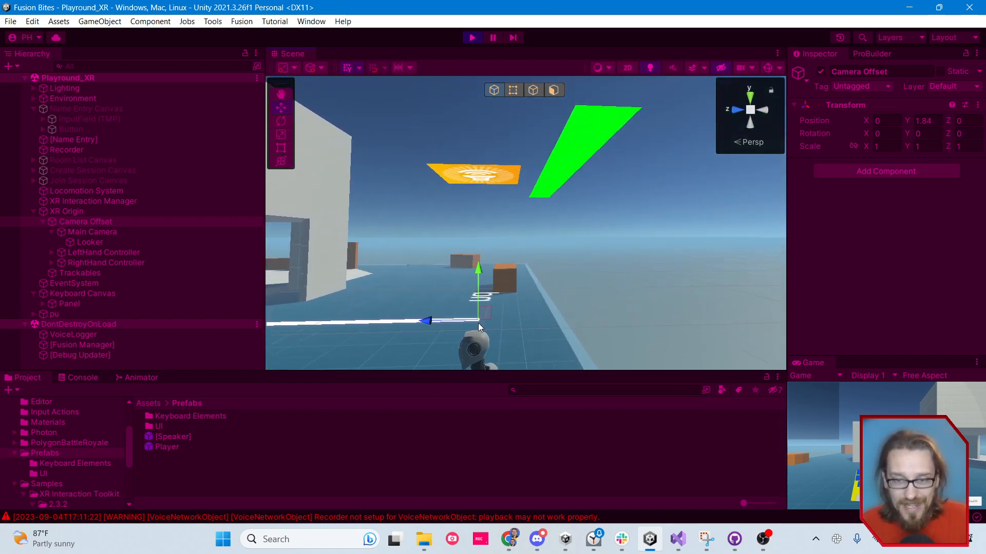
pyautogui.moveTo(642, 266); pyautogui.dragTo(602, 304, button='right')
pyautogui.press('s')
pyautogui.press('q')
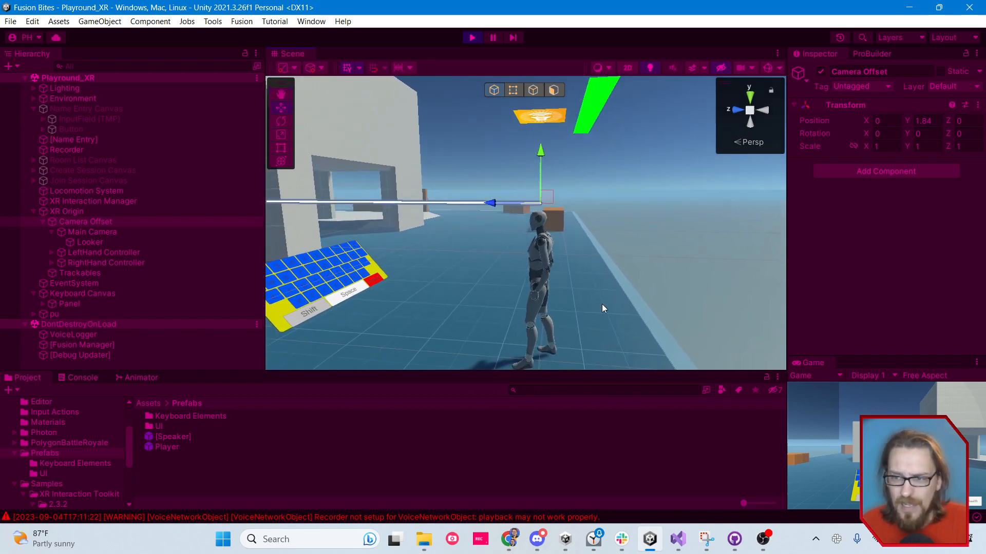
# Move the XR Origin across the floor to about X -1.4, Z 0.11, select the spawned pu player, and collapse the XR Origin hierarchy
pyautogui.click(66, 211)
pyautogui.keyDown('alt'); pyautogui.moveTo(448, 284); pyautogui.dragTo(529, 314); pyautogui.keyUp('alt')
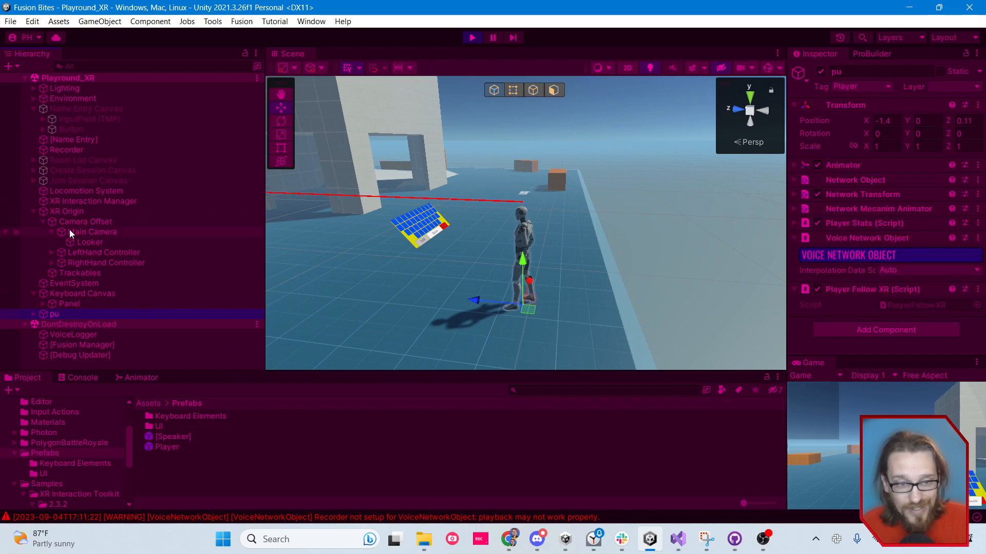
pyautogui.click(34, 212)
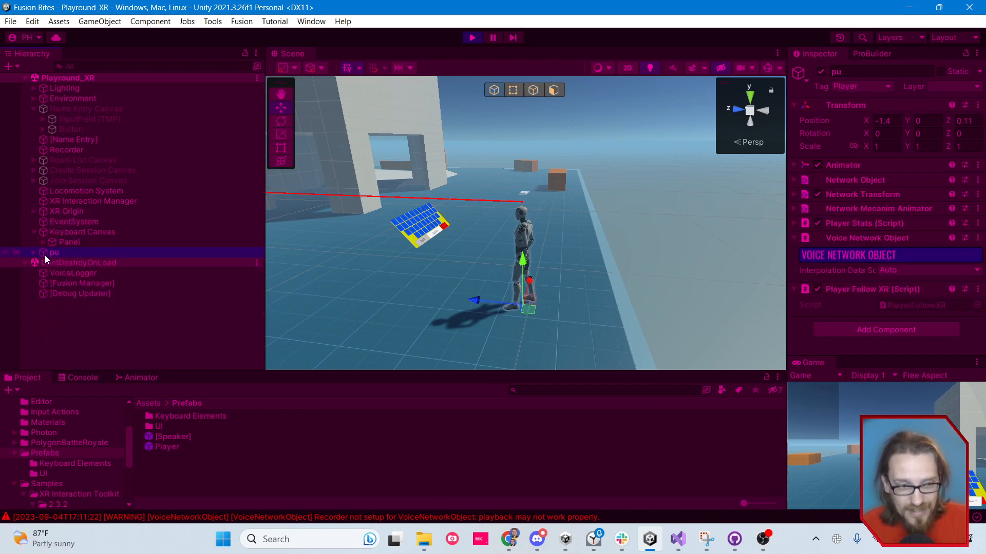
# Move the XR Origin to about X -1.68, Z -0.02 and rotate it to about -14.16 on the Y axis
pyautogui.click(66, 214)
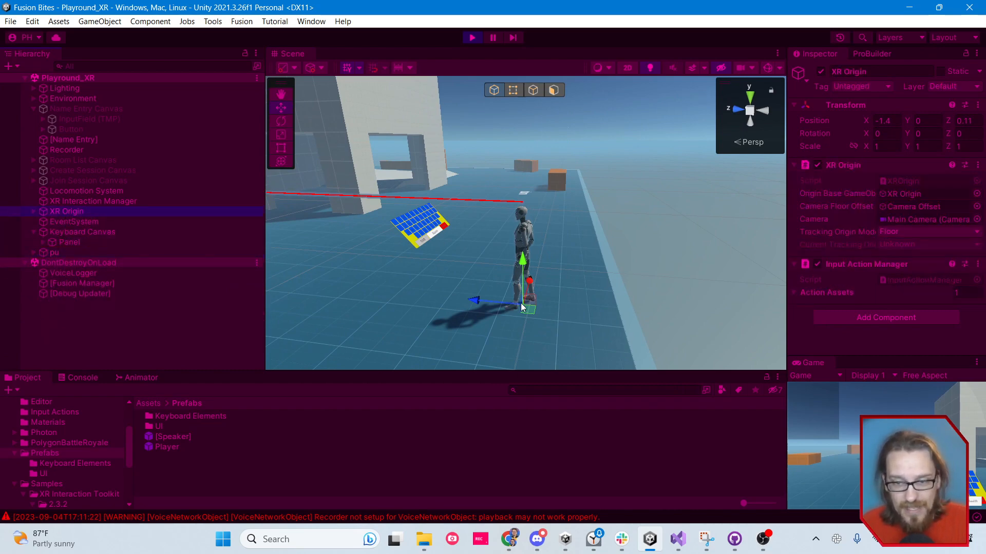
pyautogui.moveTo(522, 307); pyautogui.dragTo(531, 324)
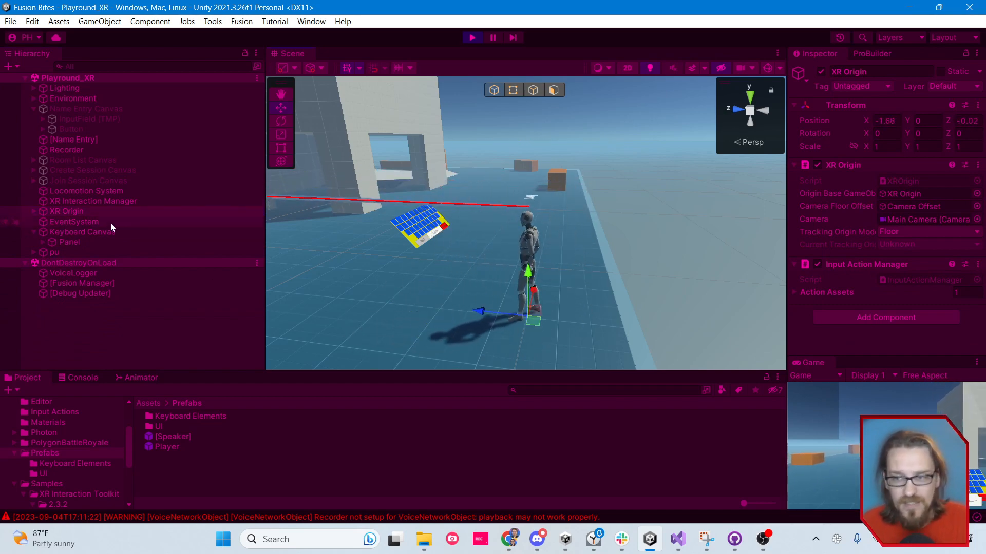
pyautogui.moveTo(908, 135); pyautogui.dragTo(413, 77)
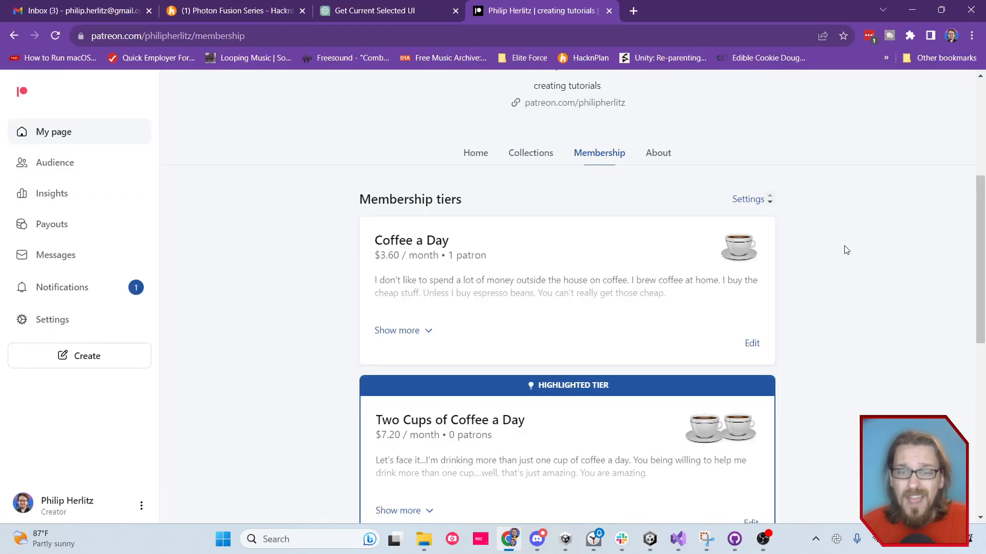
# Look through the membership tiers on the Patreon page in the browser, and switch back to Unity
pyautogui.scroll(-1, 845, 246)
pyautogui.scroll(5, 680, 301)
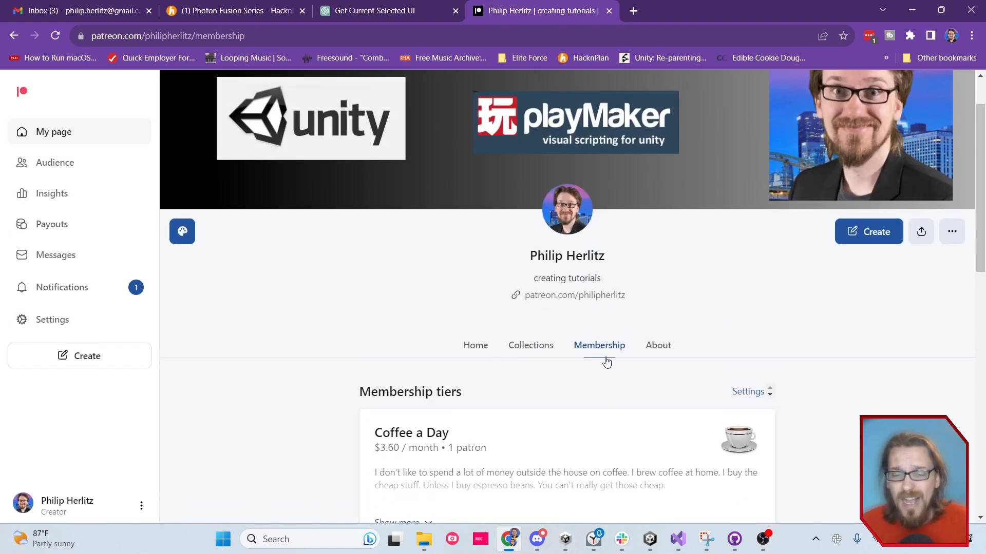
pyautogui.scroll(-2, 607, 363)
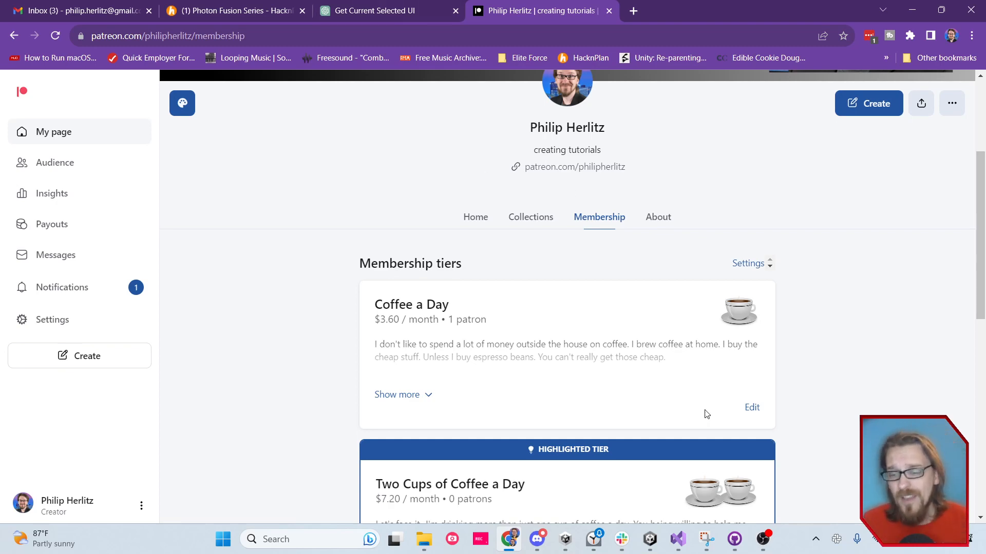
pyautogui.click(661, 543)
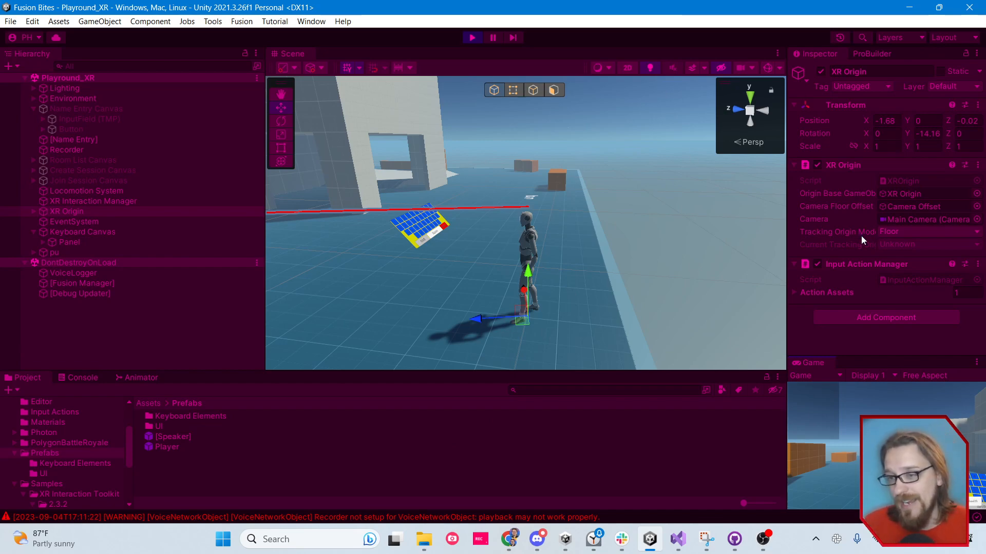
# Widen the Inspector to check the XR Origin's Tracking Origin Mode, and select the Main Camera under its Camera Offset
pyautogui.moveTo(786, 233); pyautogui.dragTo(700, 234)
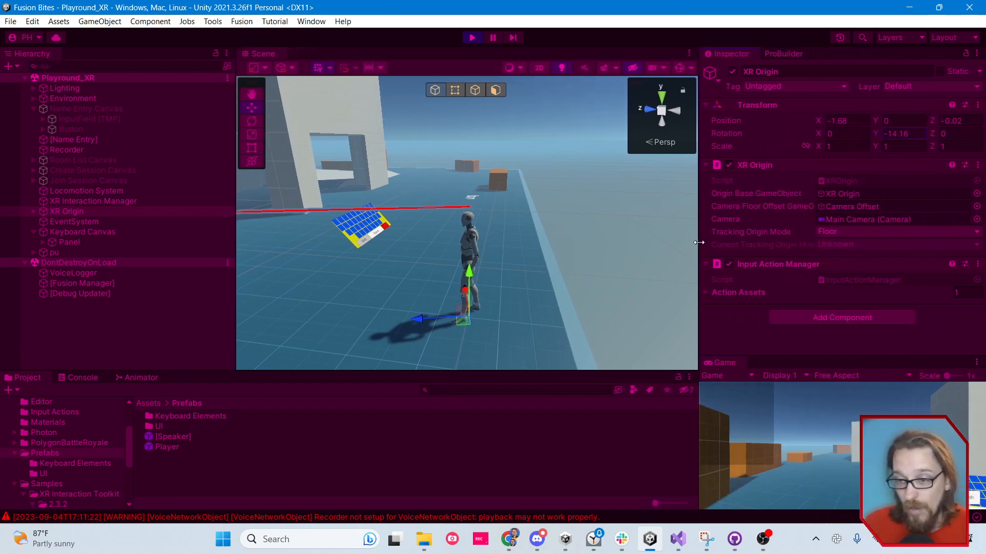
pyautogui.click(834, 234)
pyautogui.click(798, 277)
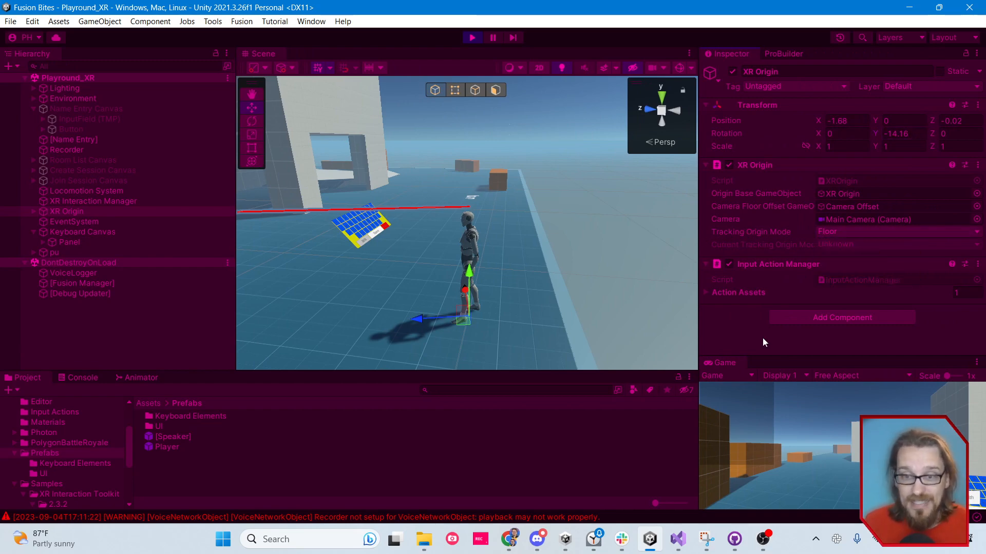
pyautogui.click(33, 212)
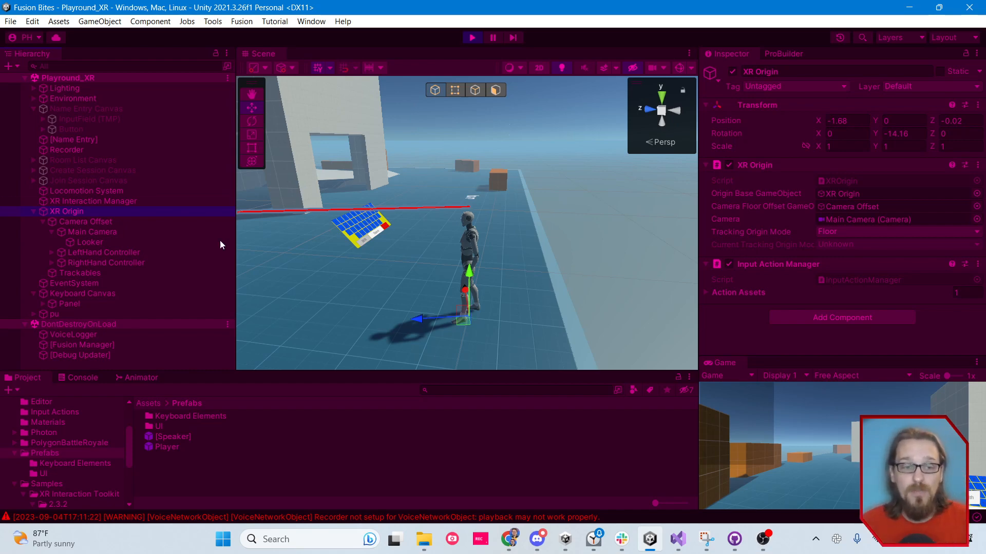
pyautogui.click(109, 233)
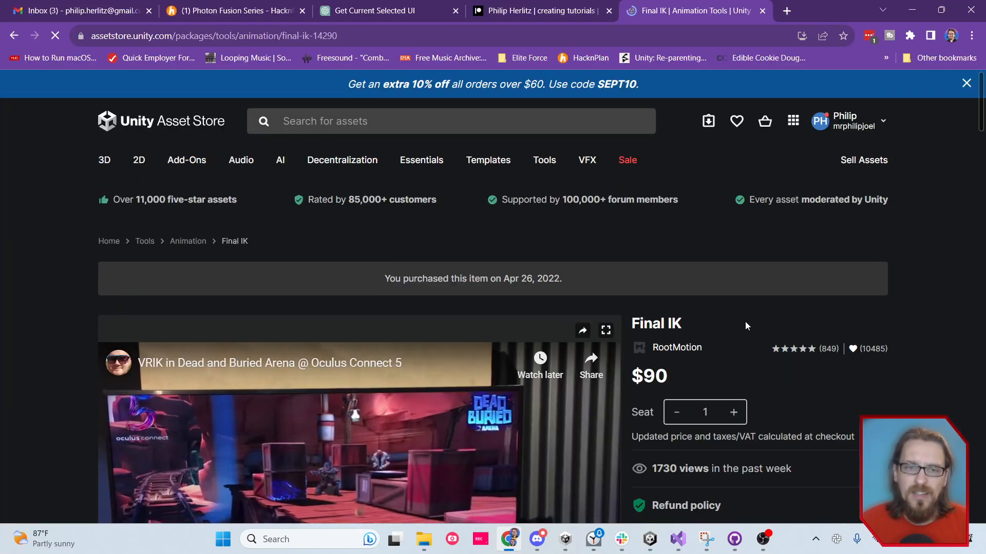
# Look over the Final IK package page on the Unity Asset Store in the browser
pyautogui.scroll(-2, 809, 299)
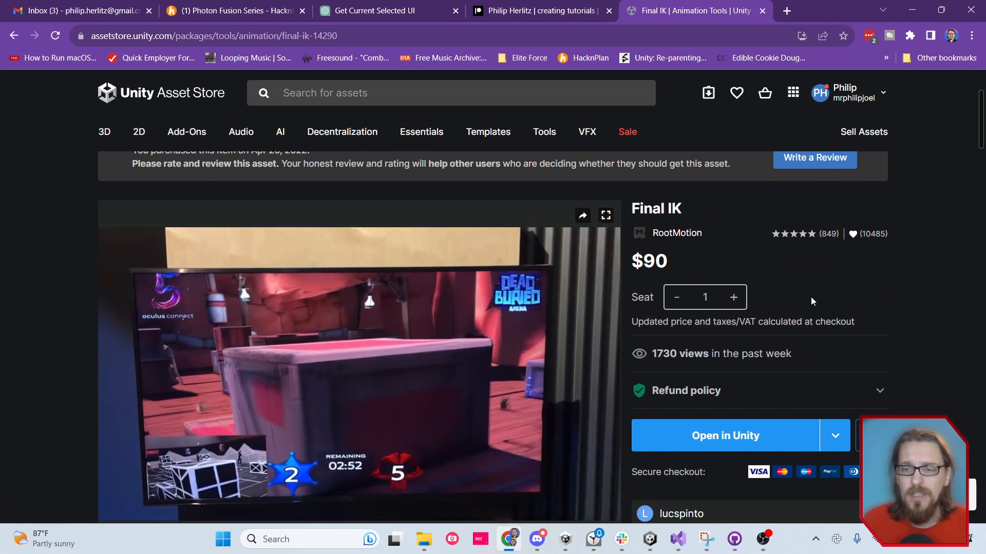
pyautogui.scroll(-1, 811, 298)
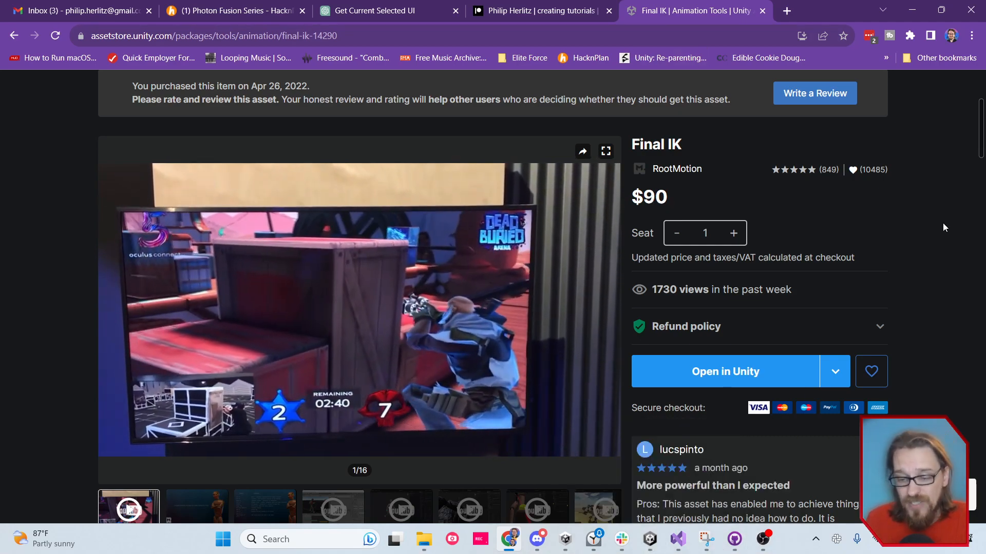
# Go to the channel's playlists in YouTube Studio, open the VR playlist, and play its third video, the Part 3 Oculus Quest tutorial
pyautogui.click(688, 33)
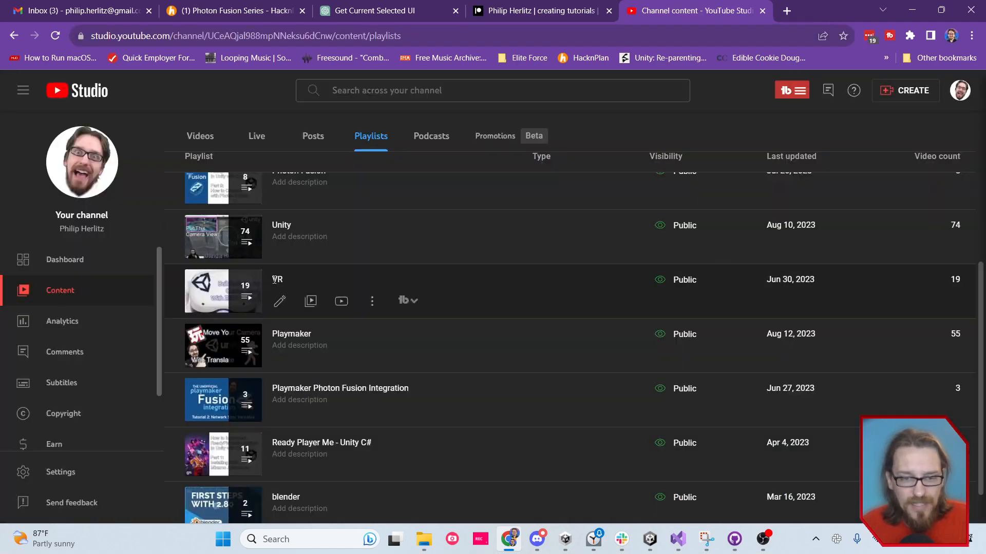
pyautogui.click(250, 289)
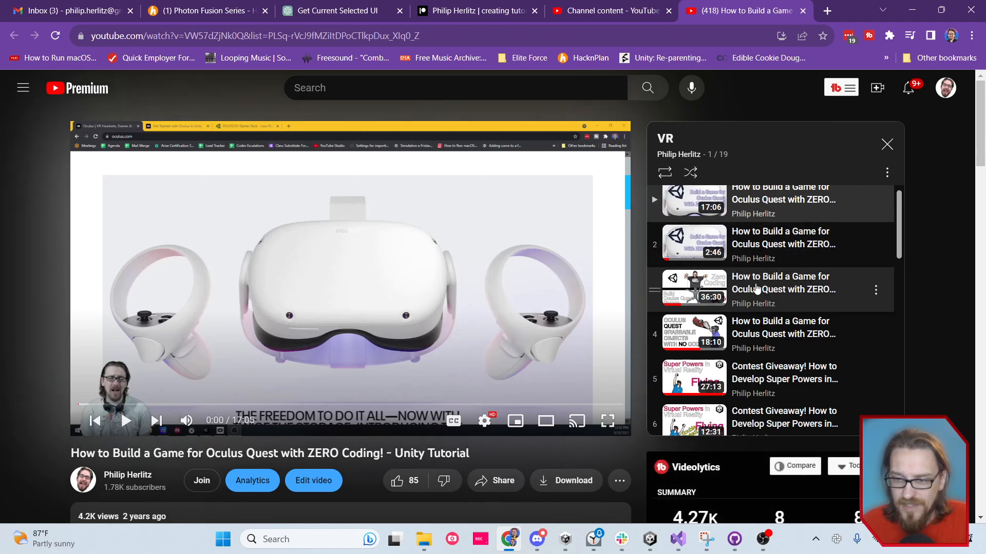
pyautogui.click(755, 288)
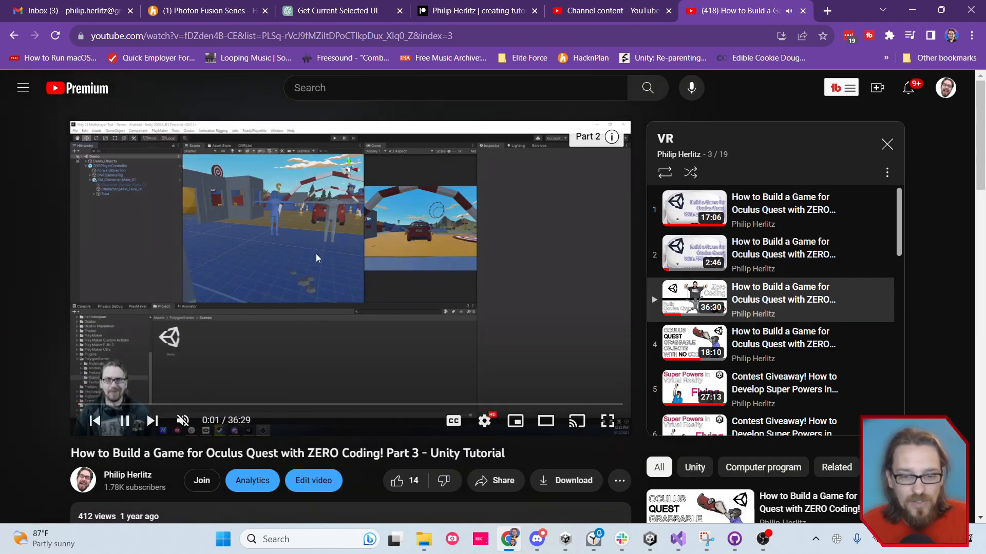
# Skip through the Part 3 video to about 16:54, pause it there, and switch back to Unity
pyautogui.click(120, 405)
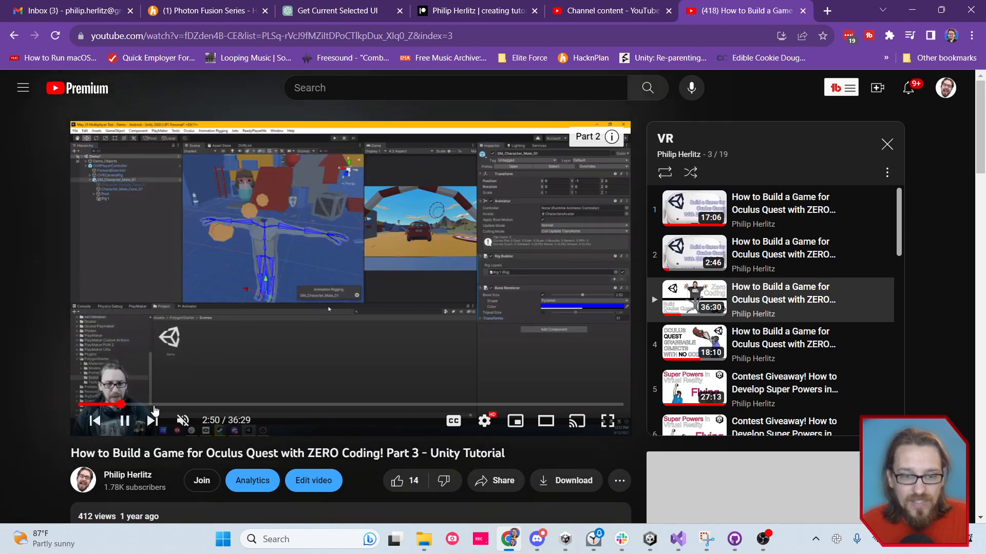
pyautogui.click(331, 405)
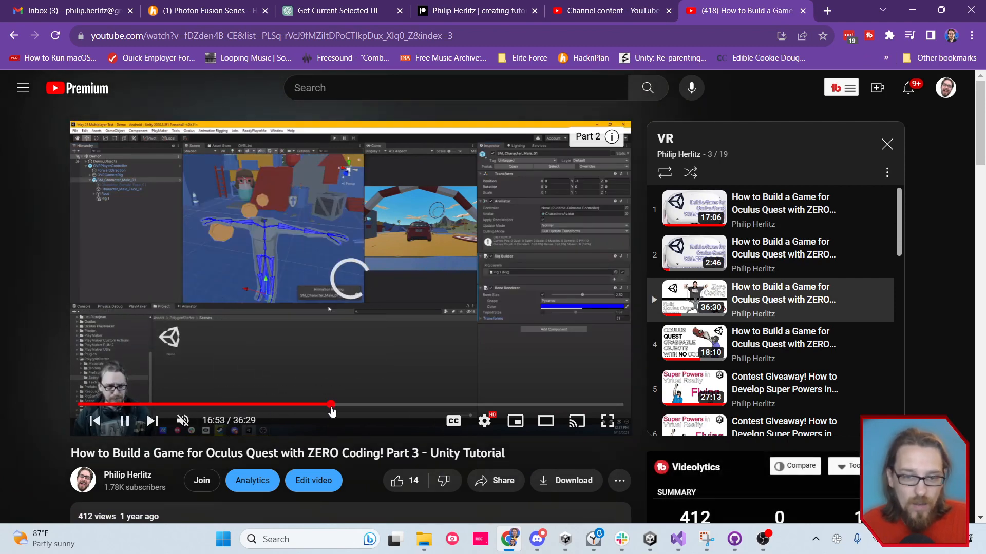
pyautogui.click(124, 422)
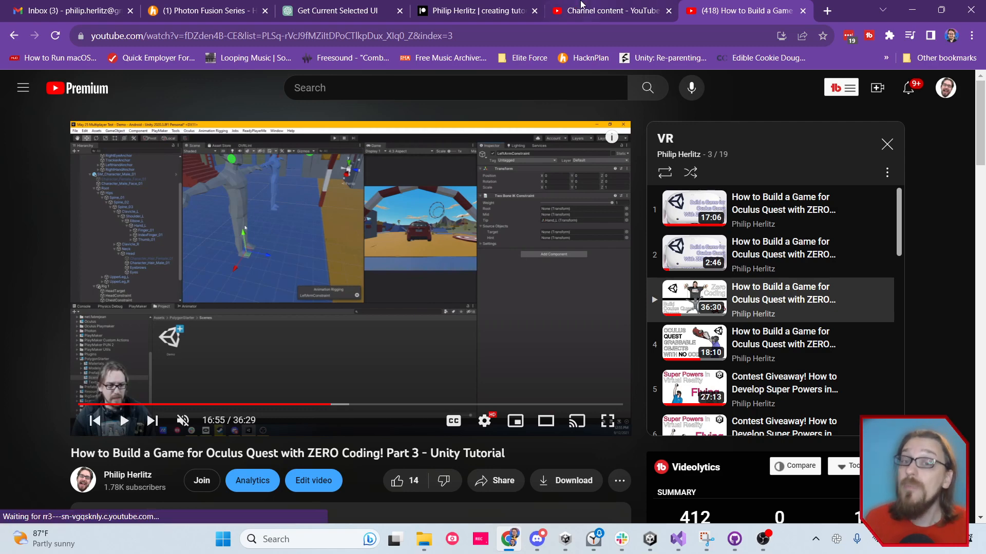
pyautogui.click(649, 539)
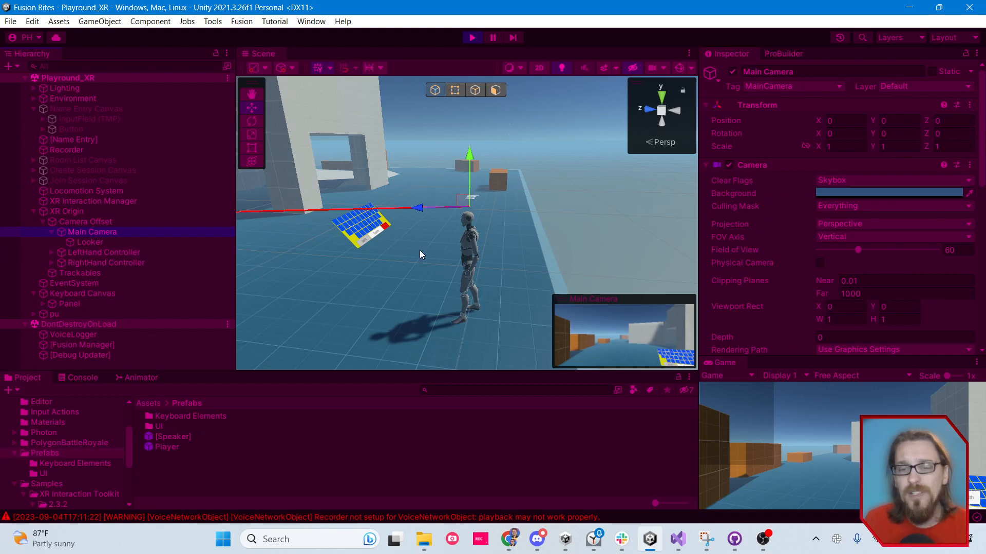